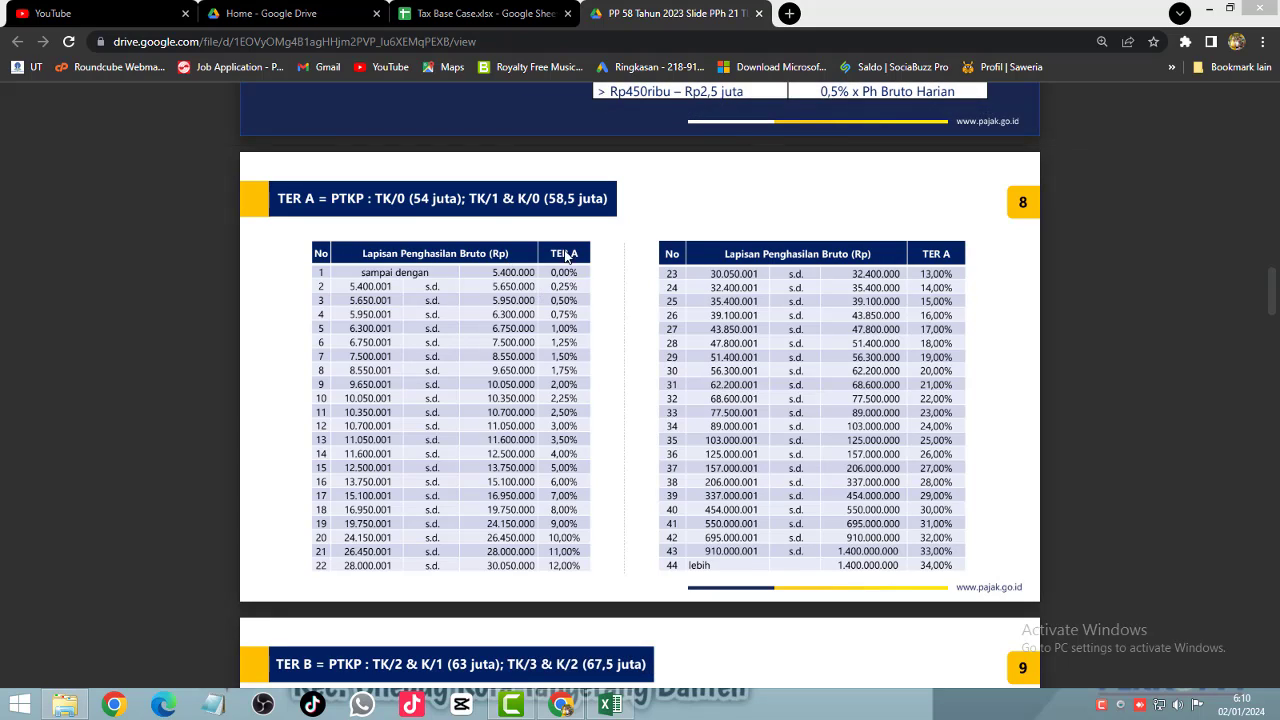
Step: Review the TER A, TER B and TER C rate tables on pages 8 to 10 of the PPh 21 slides
{"action": "left_click_drag", "start_coordinate": [325, 240], "coordinate": [680, 560]}
{"action": "scroll", "coordinate": [680, 555], "scroll_direction": "down", "scroll_amount": 7}
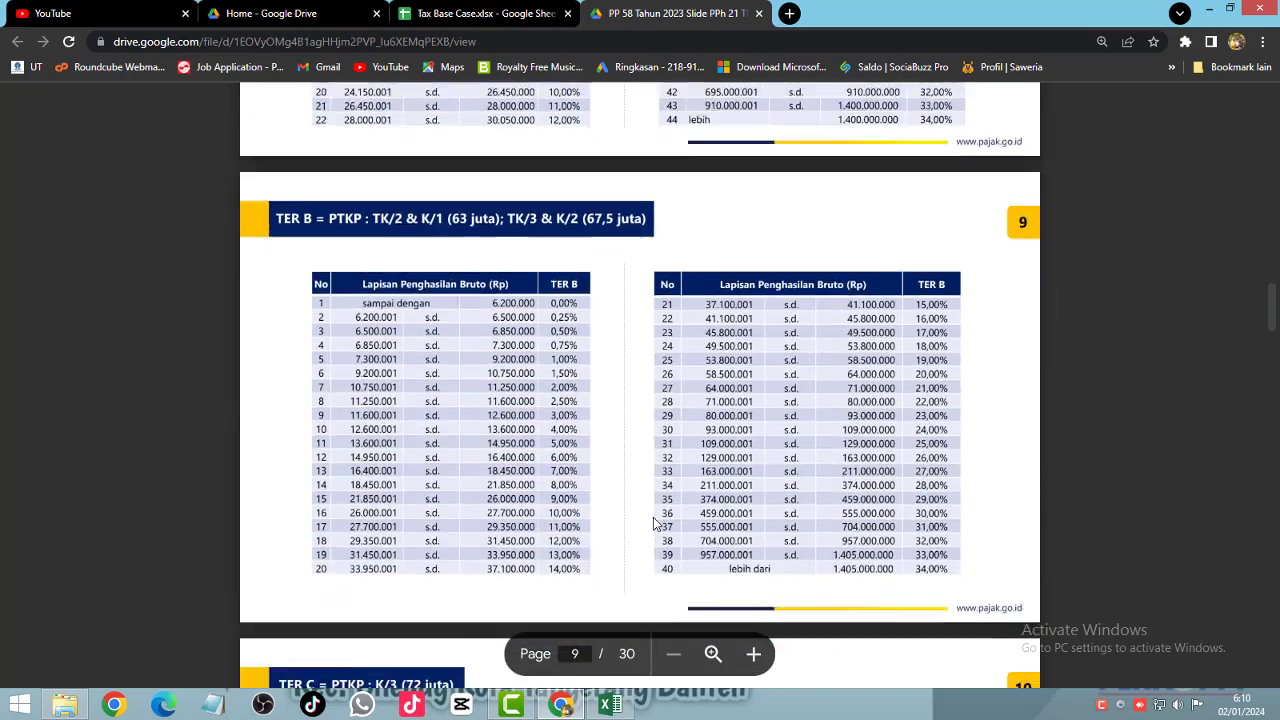
{"action": "scroll", "coordinate": [686, 310], "scroll_direction": "up", "scroll_amount": 2}
{"action": "scroll", "coordinate": [686, 420], "scroll_direction": "down", "scroll_amount": 4}
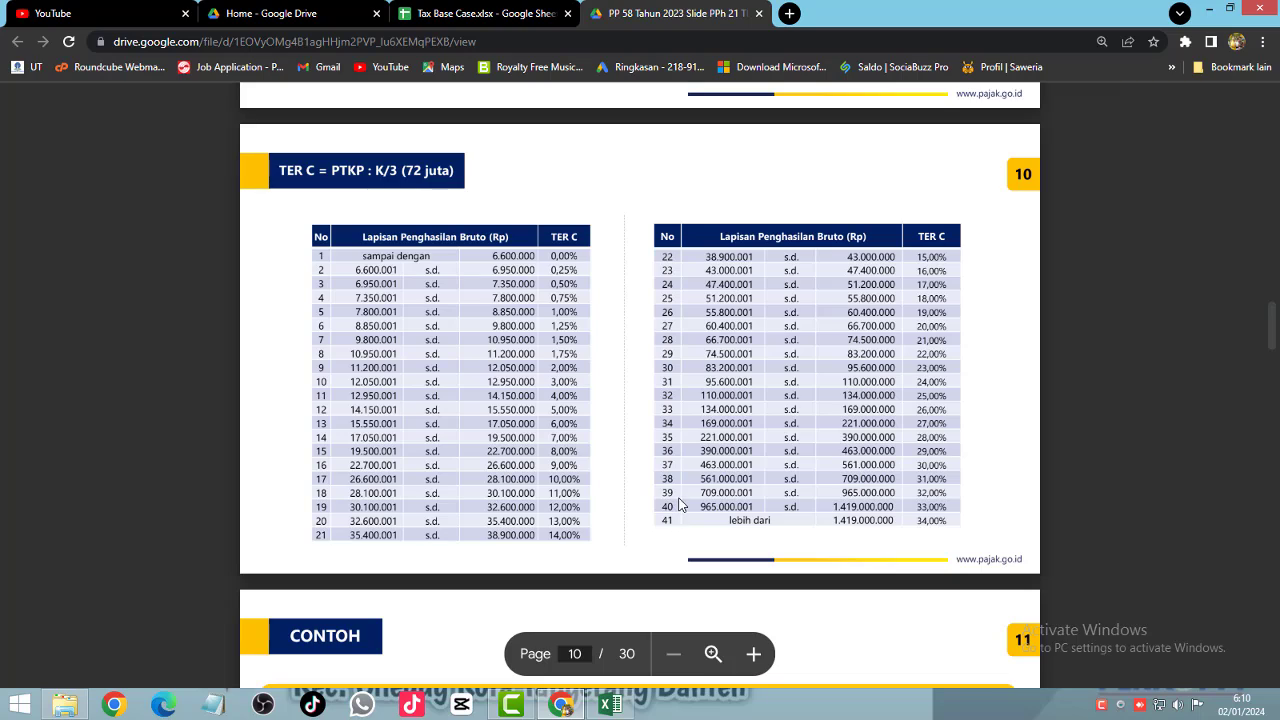
{"action": "scroll", "coordinate": [679, 471], "scroll_direction": "up", "scroll_amount": 3}
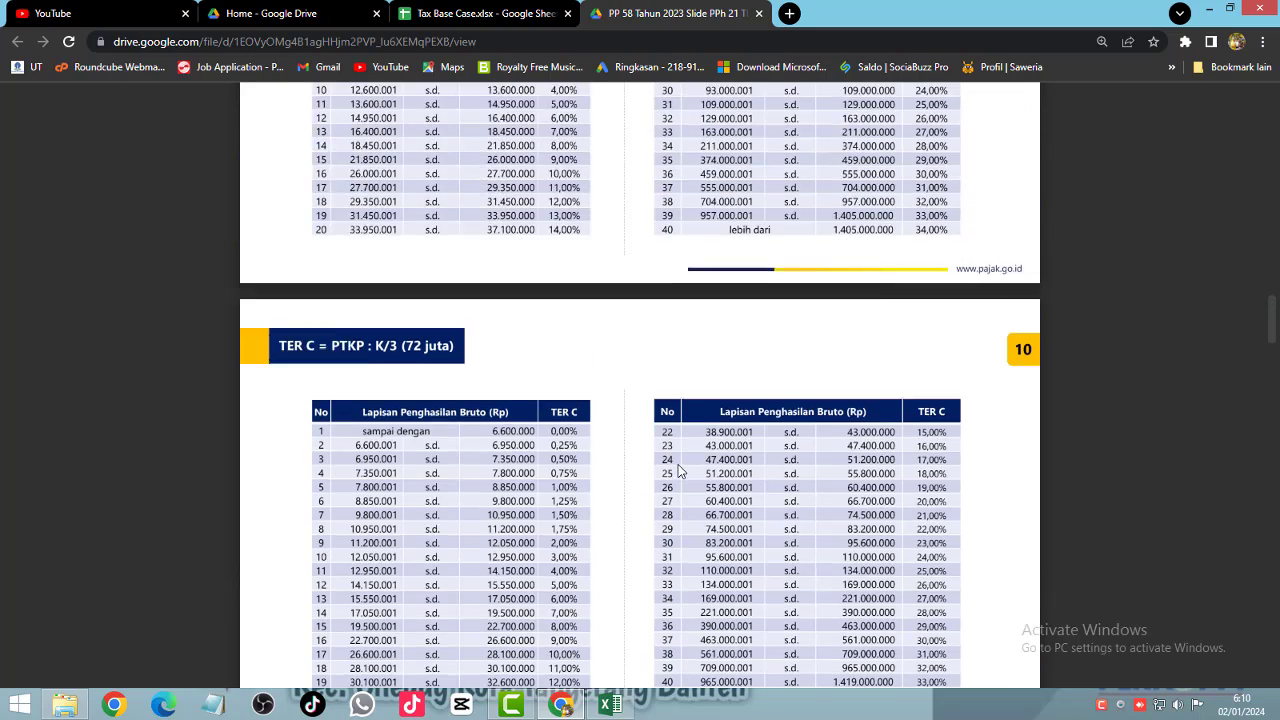
{"action": "scroll", "coordinate": [678, 471], "scroll_direction": "up", "scroll_amount": 6}
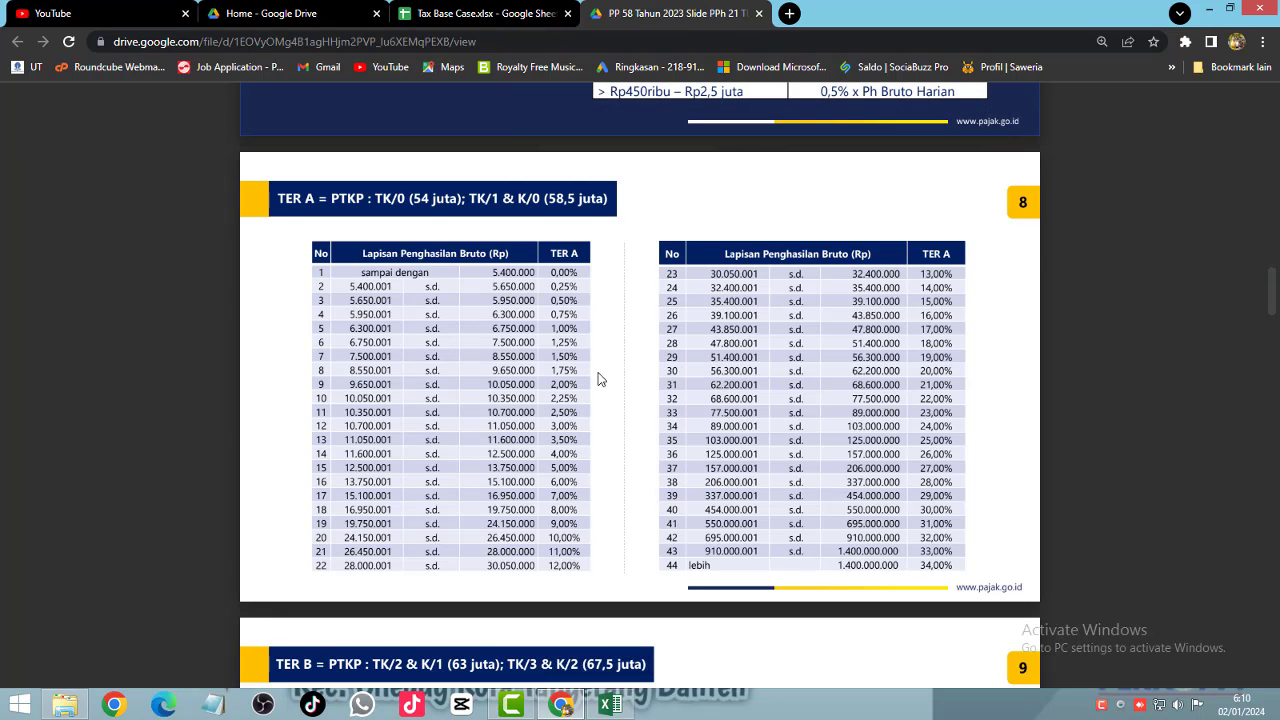
Step: Switch to the PPh 21 TER simulation workbook in Excel and examine January's salary, apartment, natura and bonus entries
{"action": "key", "text": "alt+Tab"}
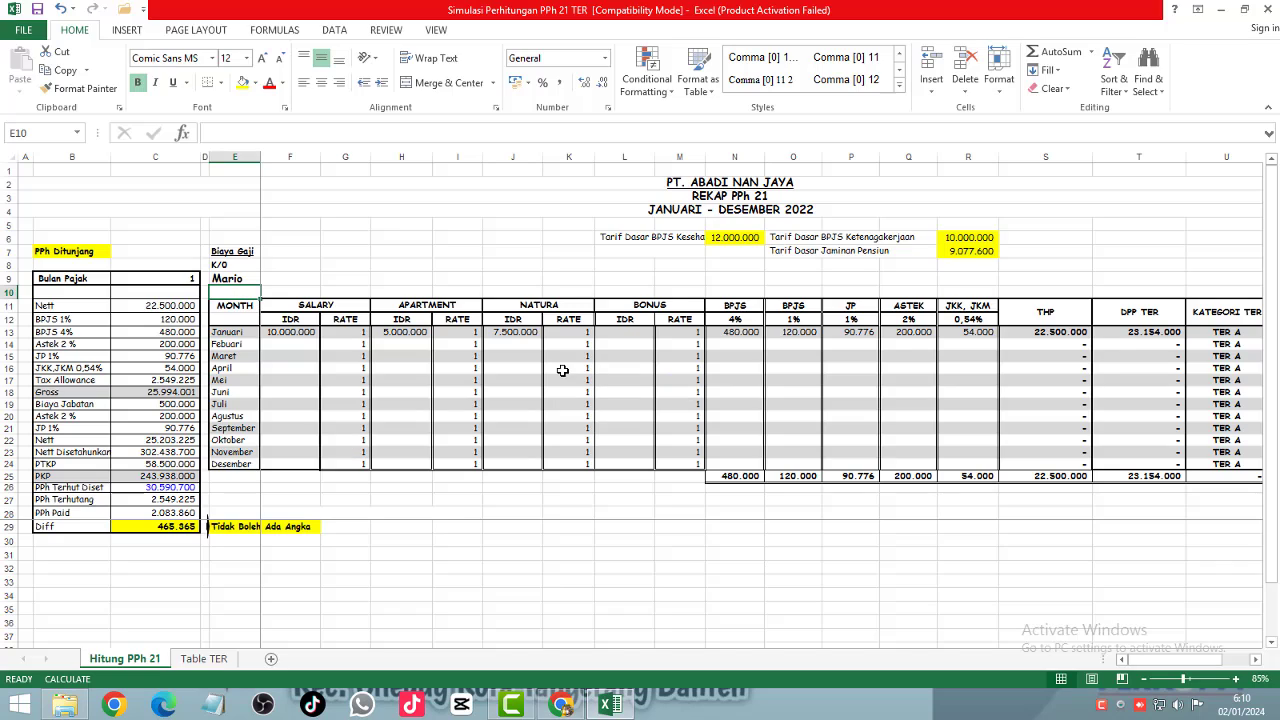
{"action": "left_click", "coordinate": [451, 255]}
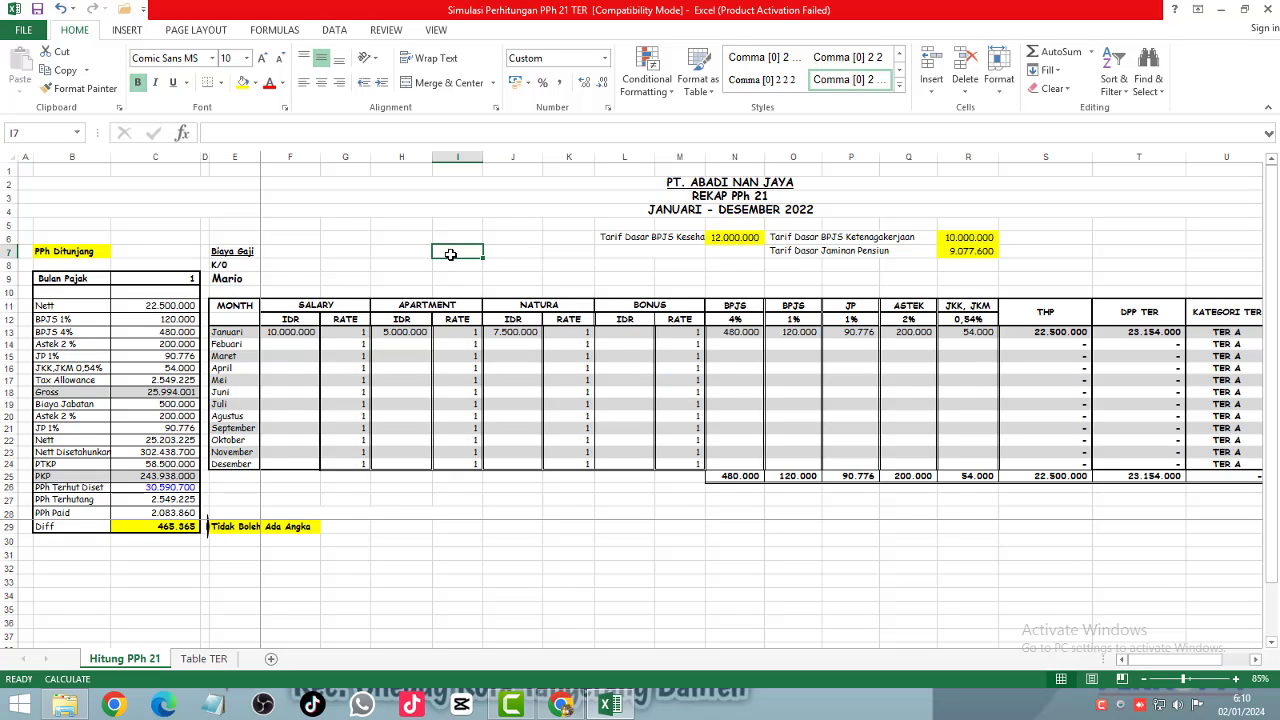
{"action": "key", "text": "shift+space"}
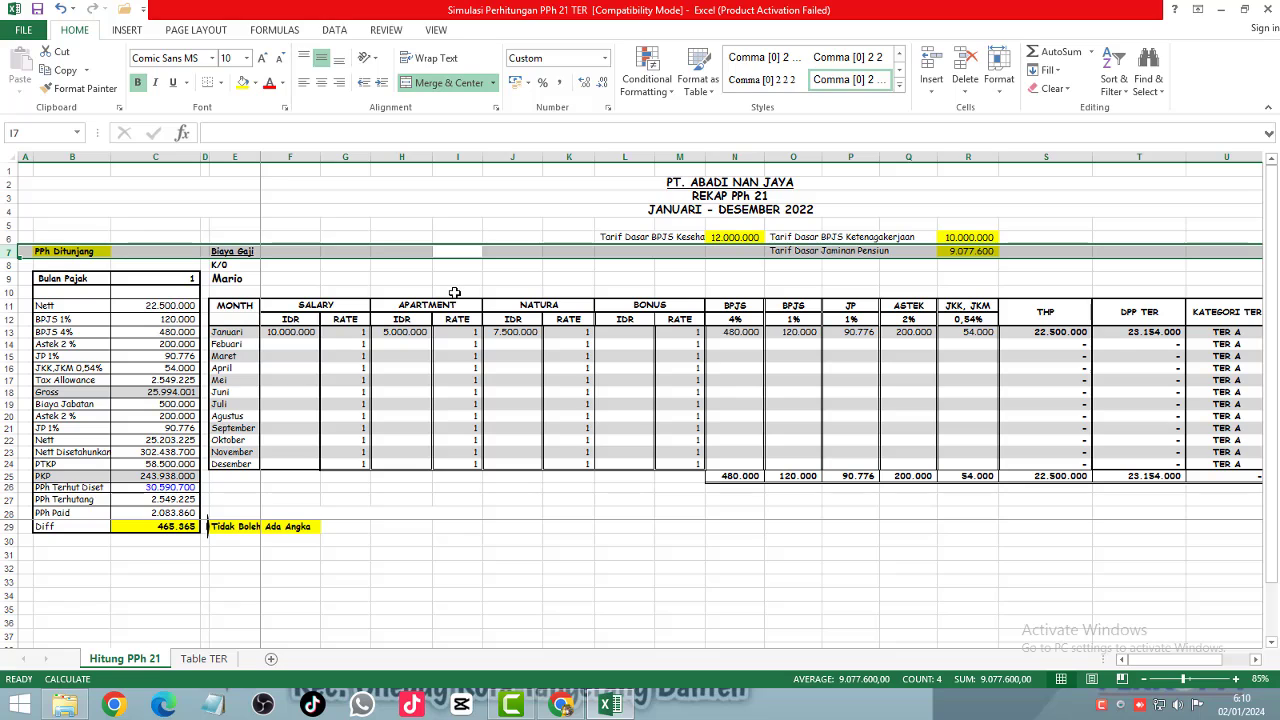
{"action": "left_click", "coordinate": [292, 333]}
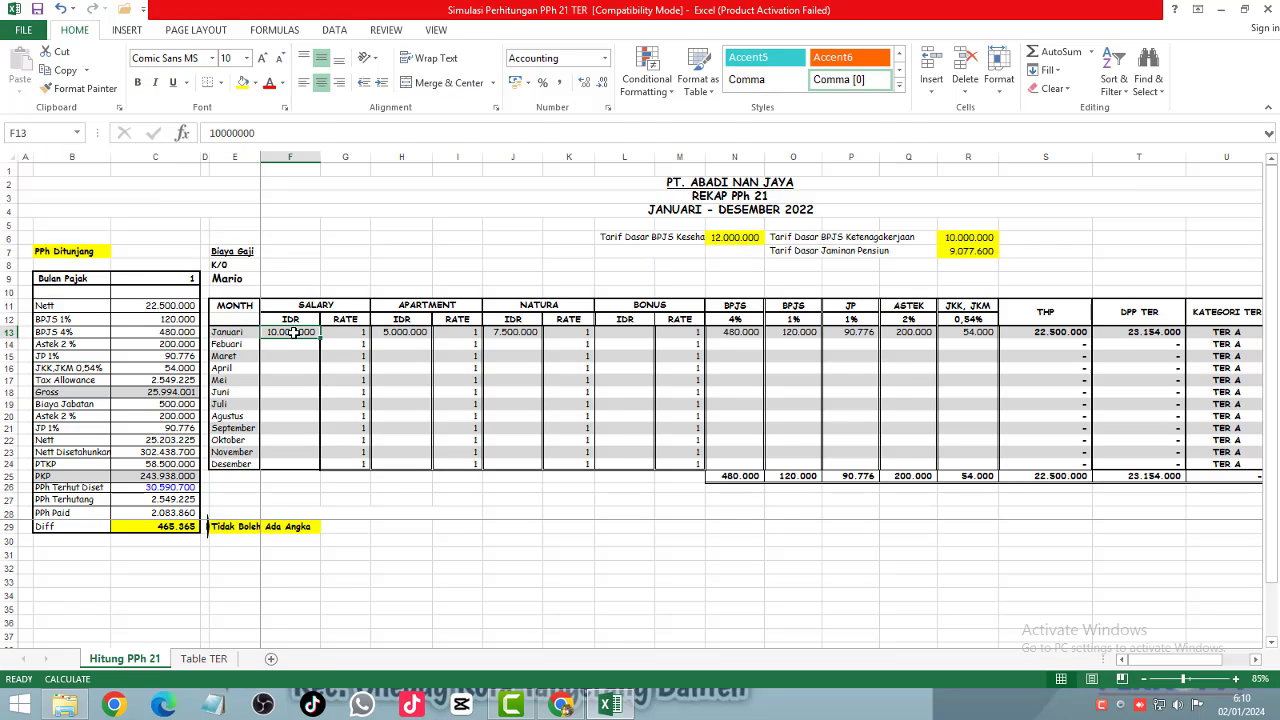
{"action": "left_click", "coordinate": [419, 336]}
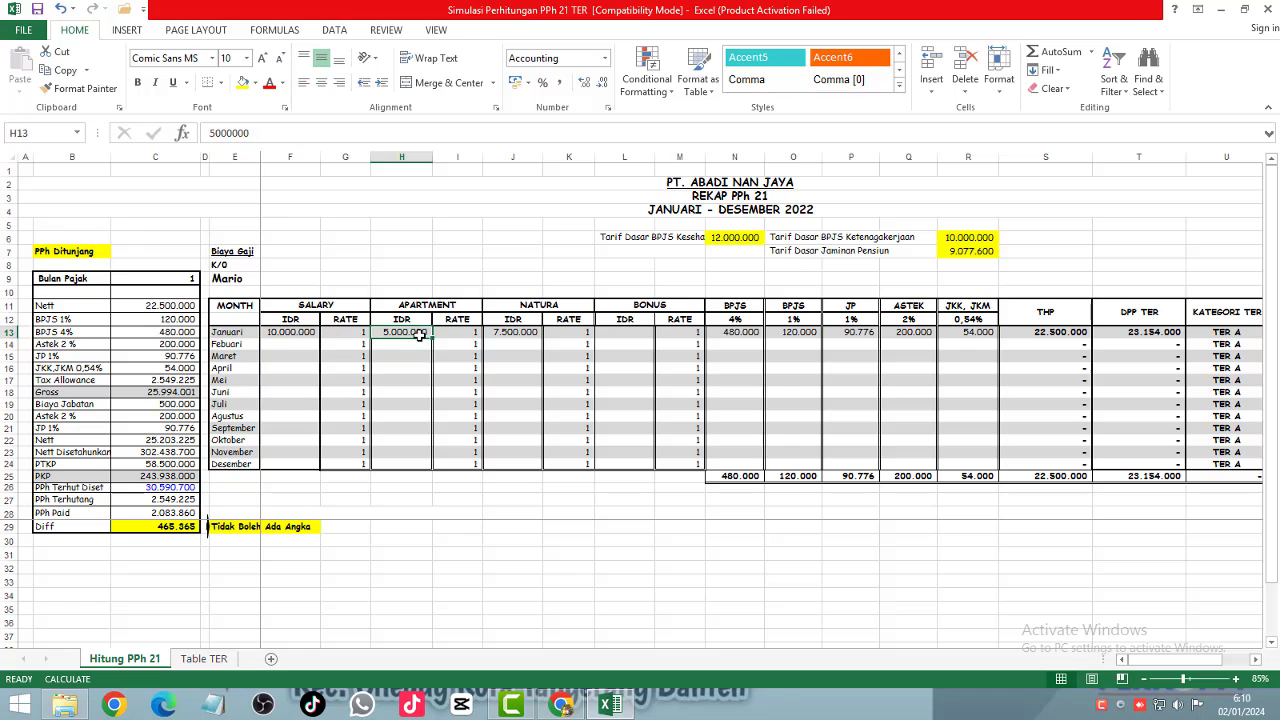
{"action": "left_click", "coordinate": [510, 333]}
{"action": "left_click", "coordinate": [672, 334]}
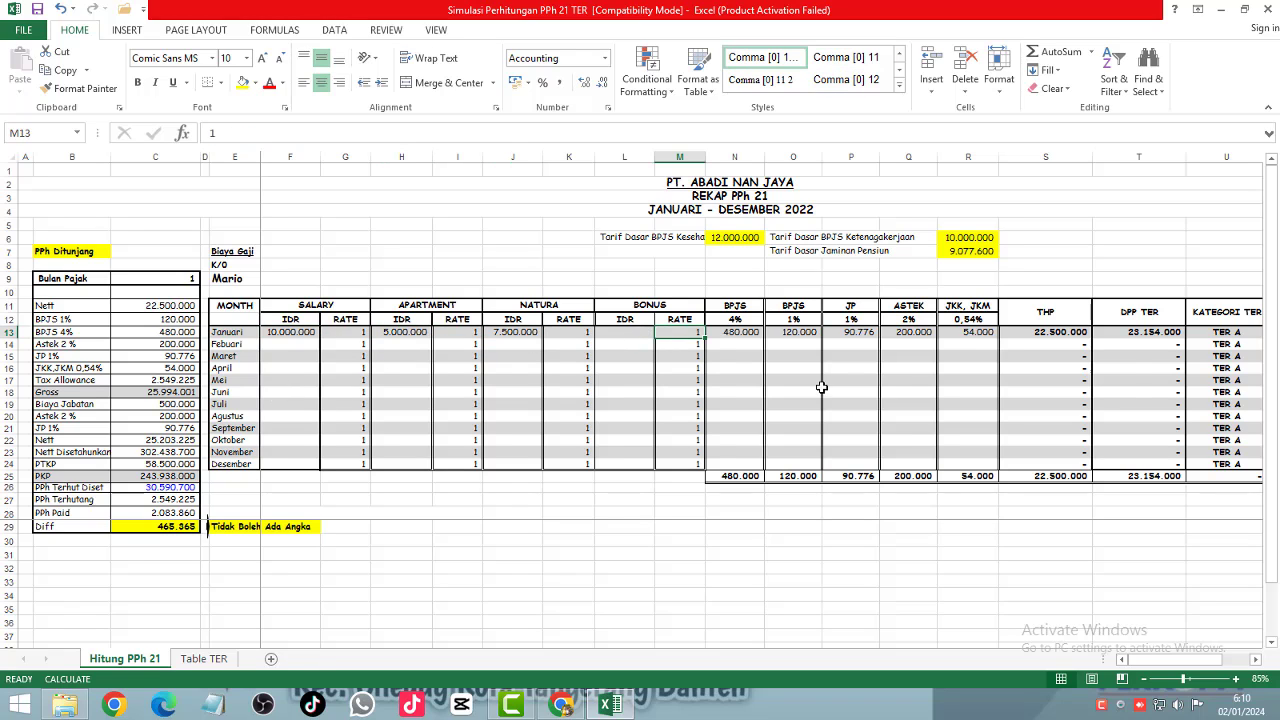
Step: Examine the recap's THP, DPP TER, Kategori TER, Tarif TER and 21 Paid columns, and return to the salary columns
{"action": "left_click", "coordinate": [1133, 359]}
{"action": "key", "text": "Right"}
{"action": "key", "text": "Right"}
{"action": "key", "text": "Right"}
{"action": "key", "text": "Right"}
{"action": "key", "text": "Right"}
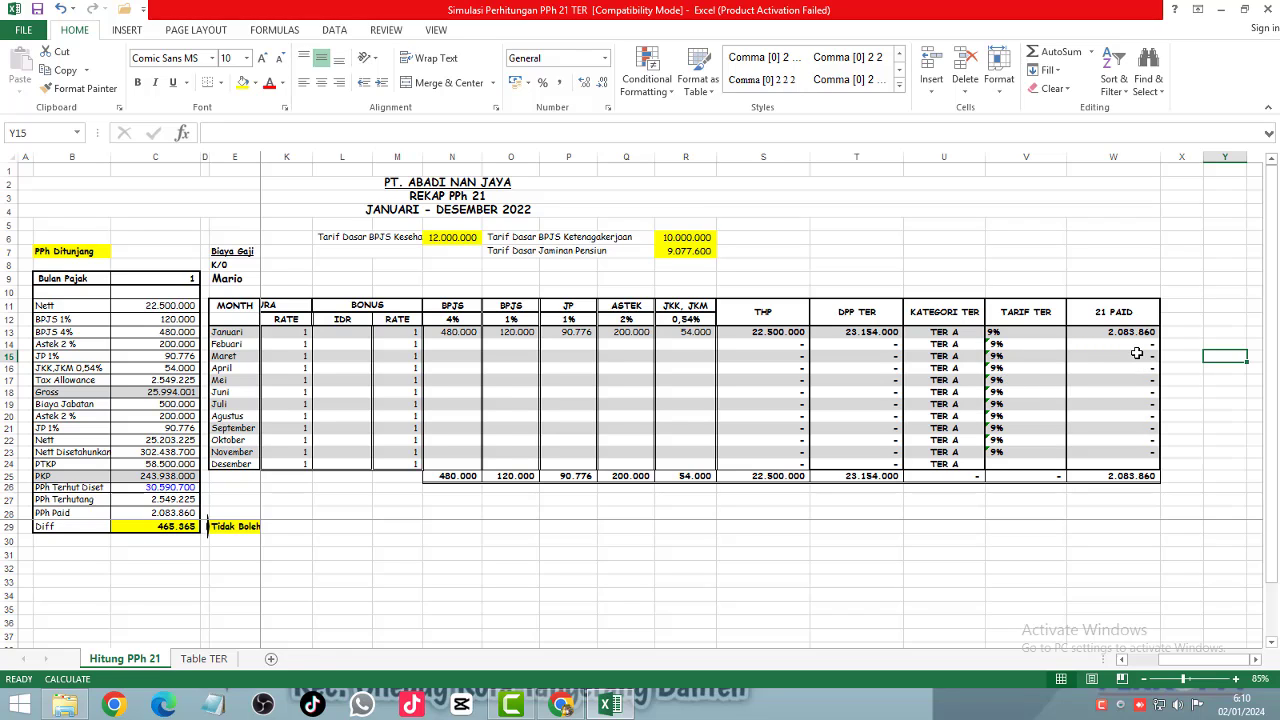
{"action": "left_click_drag", "start_coordinate": [1174, 662], "coordinate": [1160, 662]}
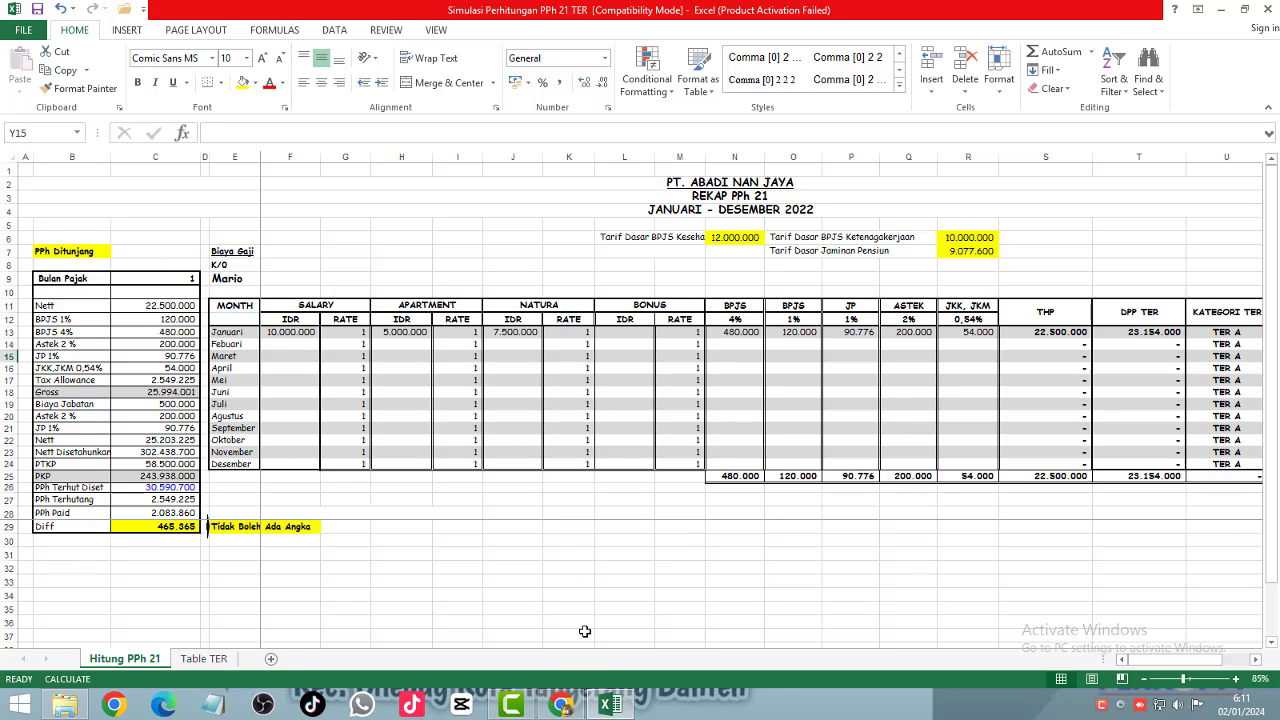
Step: Switch to YouTube in Chrome, search for the tax channel by its creator's name and open the melekpajak_ channel page
{"action": "left_click", "coordinate": [561, 705]}
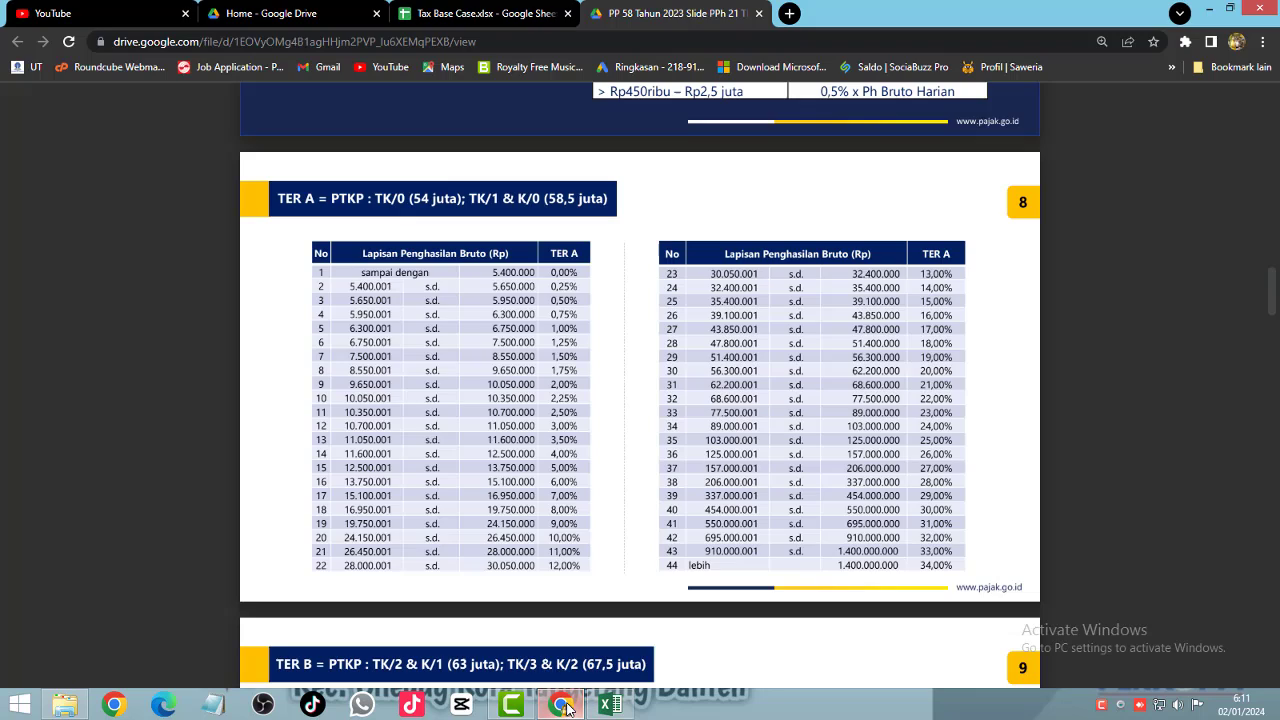
{"action": "left_click", "coordinate": [196, 12]}
{"action": "left_click", "coordinate": [494, 135]}
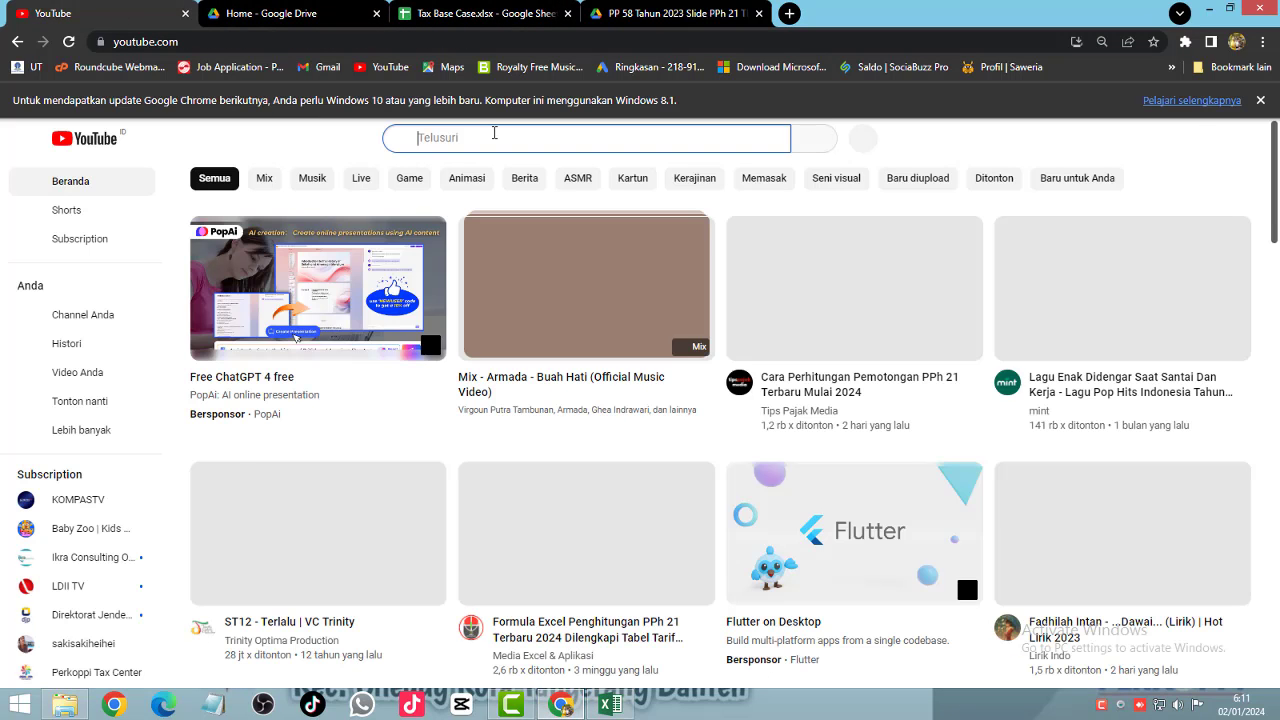
{"action": "type", "text": "syobu"}
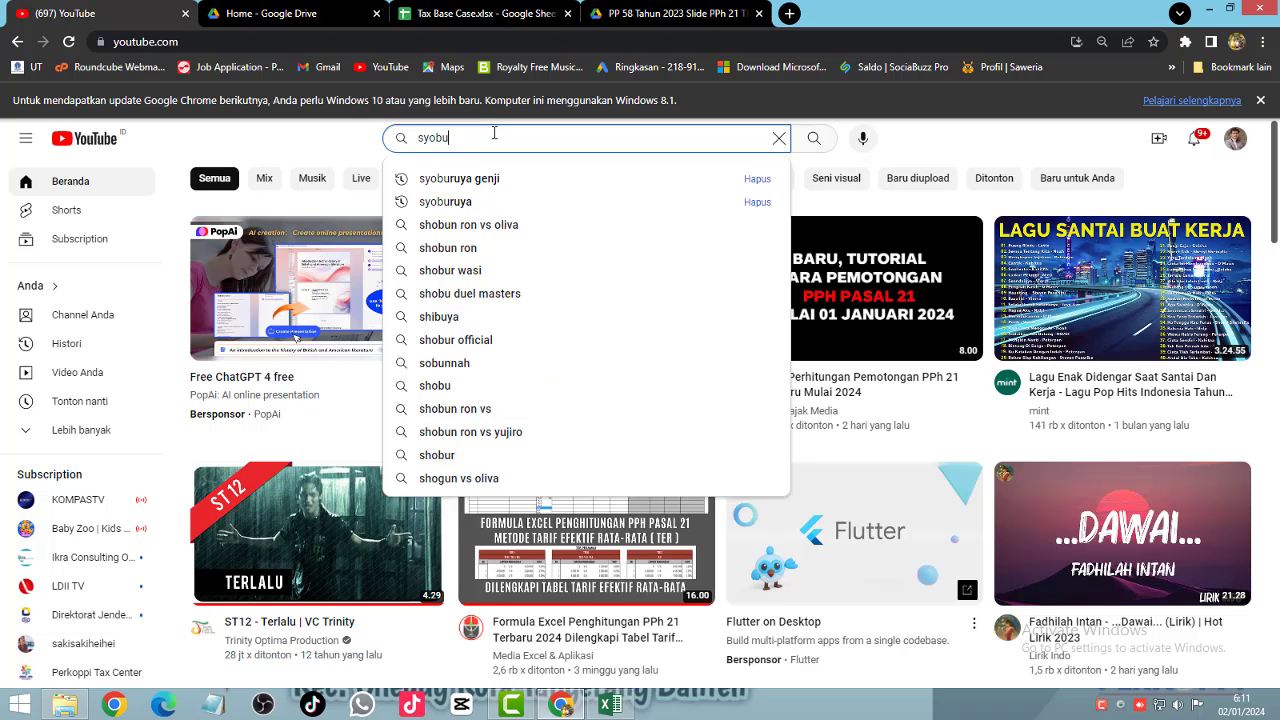
{"action": "type", "text": "r"}
{"action": "left_click", "coordinate": [496, 181]}
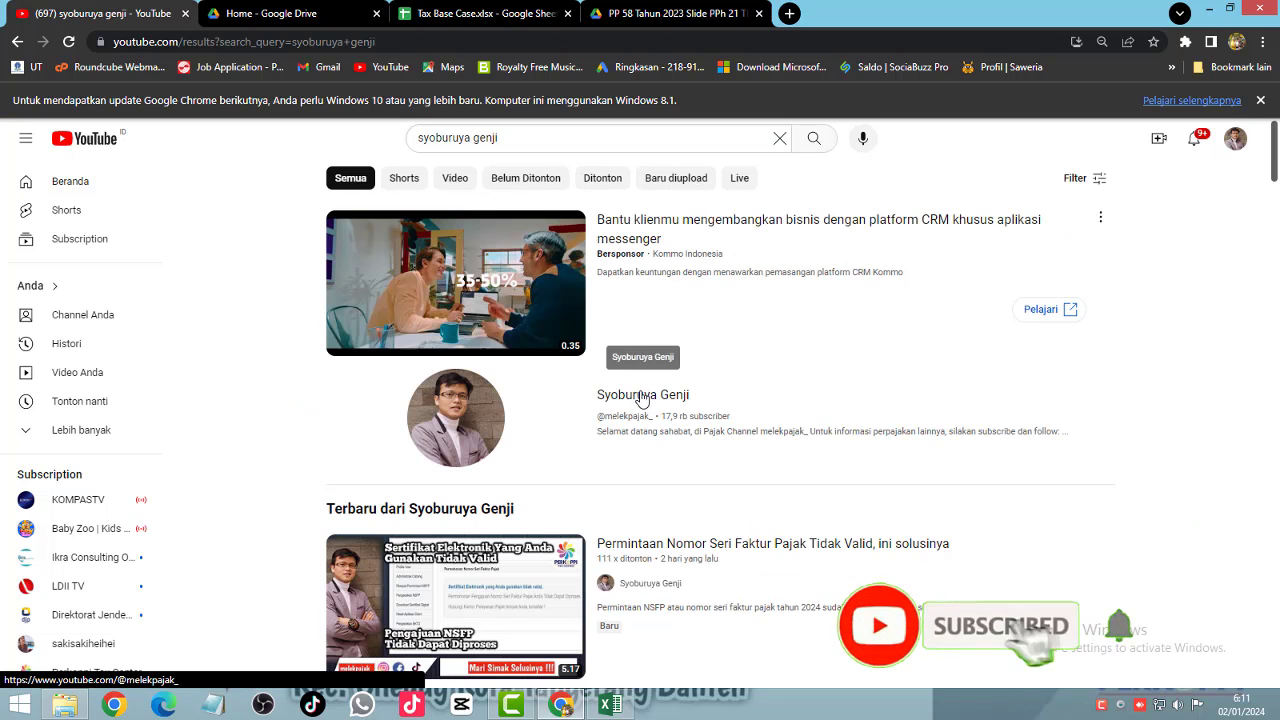
{"action": "left_click", "coordinate": [643, 395]}
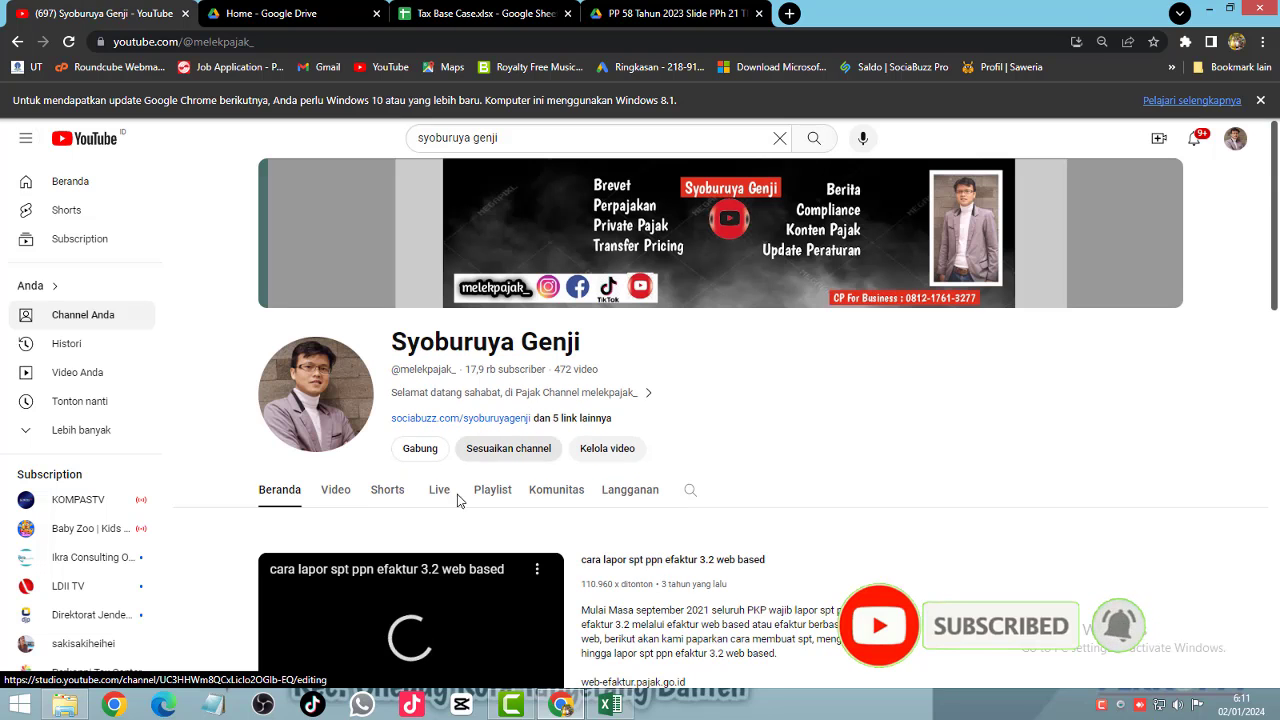
Step: Browse the channel's home page through the featured, recommended and popular videos
{"action": "scroll", "coordinate": [309, 543], "scroll_direction": "down", "scroll_amount": 2}
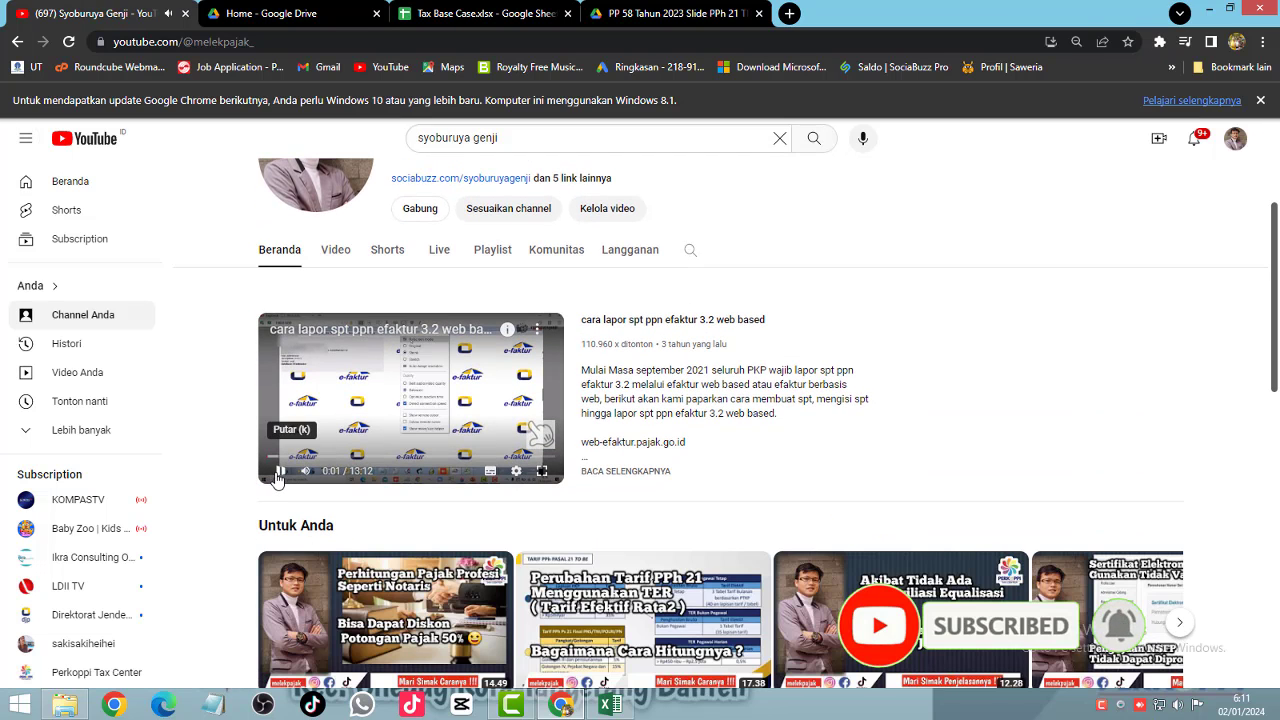
{"action": "scroll", "coordinate": [900, 570], "scroll_direction": "down", "scroll_amount": 2}
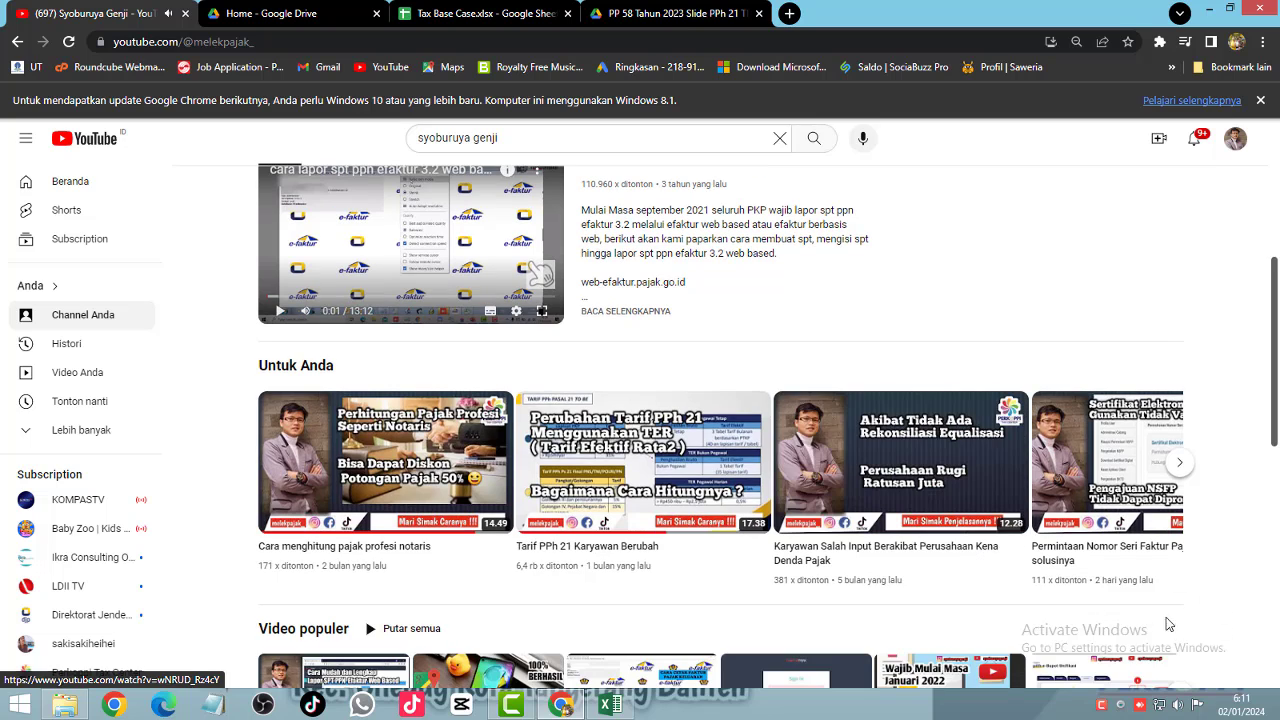
{"action": "scroll", "coordinate": [1166, 617], "scroll_direction": "down", "scroll_amount": 2}
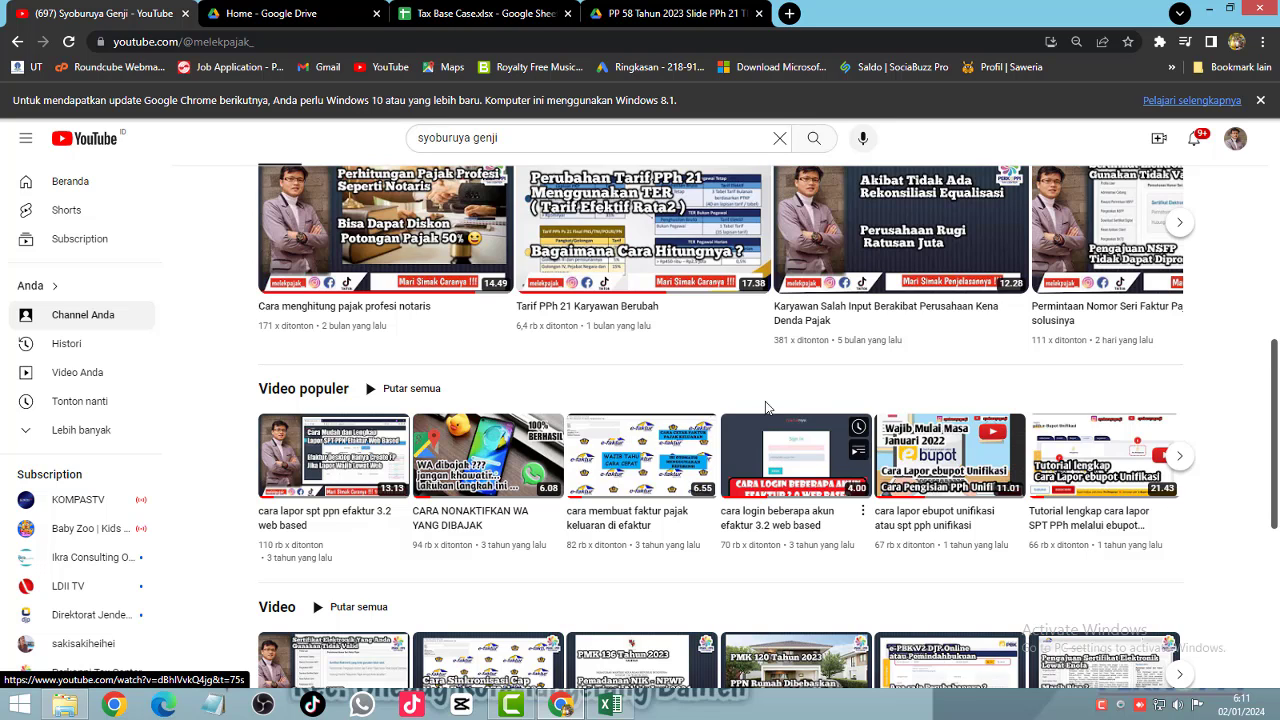
Step: Open the Tax Base Case spreadsheet in Google Sheets and examine the PPh 21 TER entry for PP 58 Tahun 2023 in row 258
{"action": "left_click", "coordinate": [660, 16]}
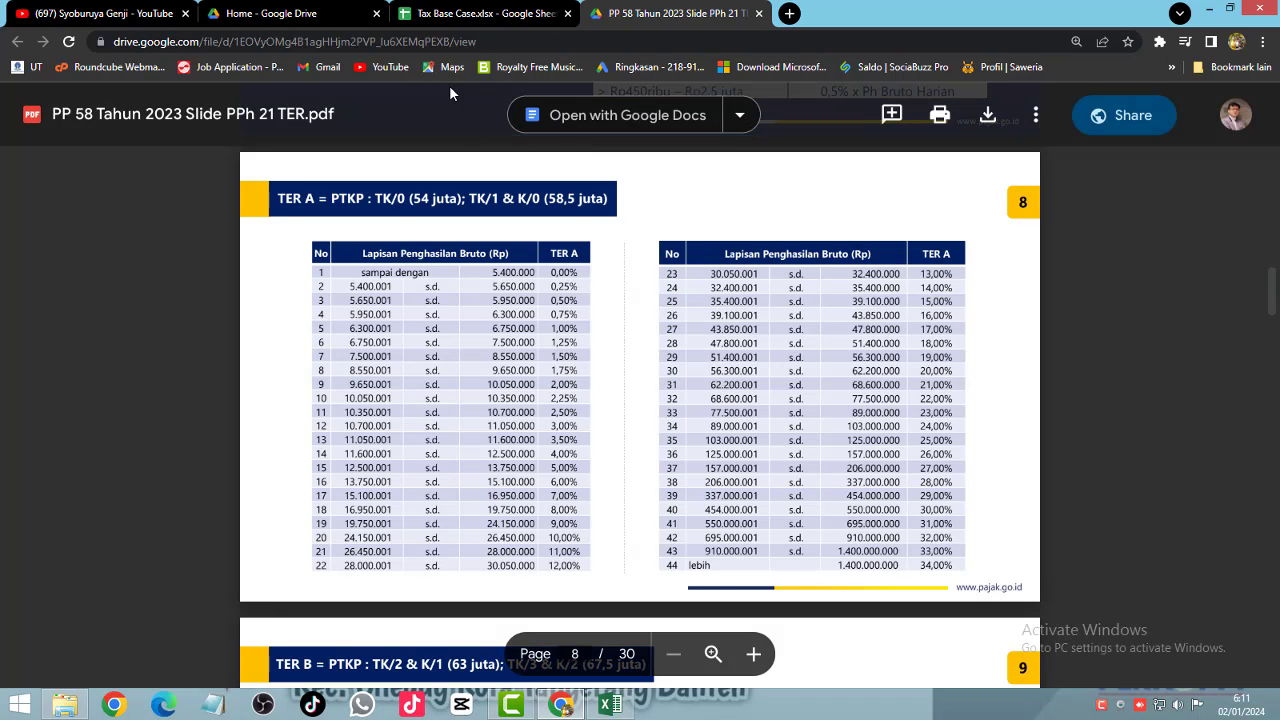
{"action": "left_click", "coordinate": [457, 17]}
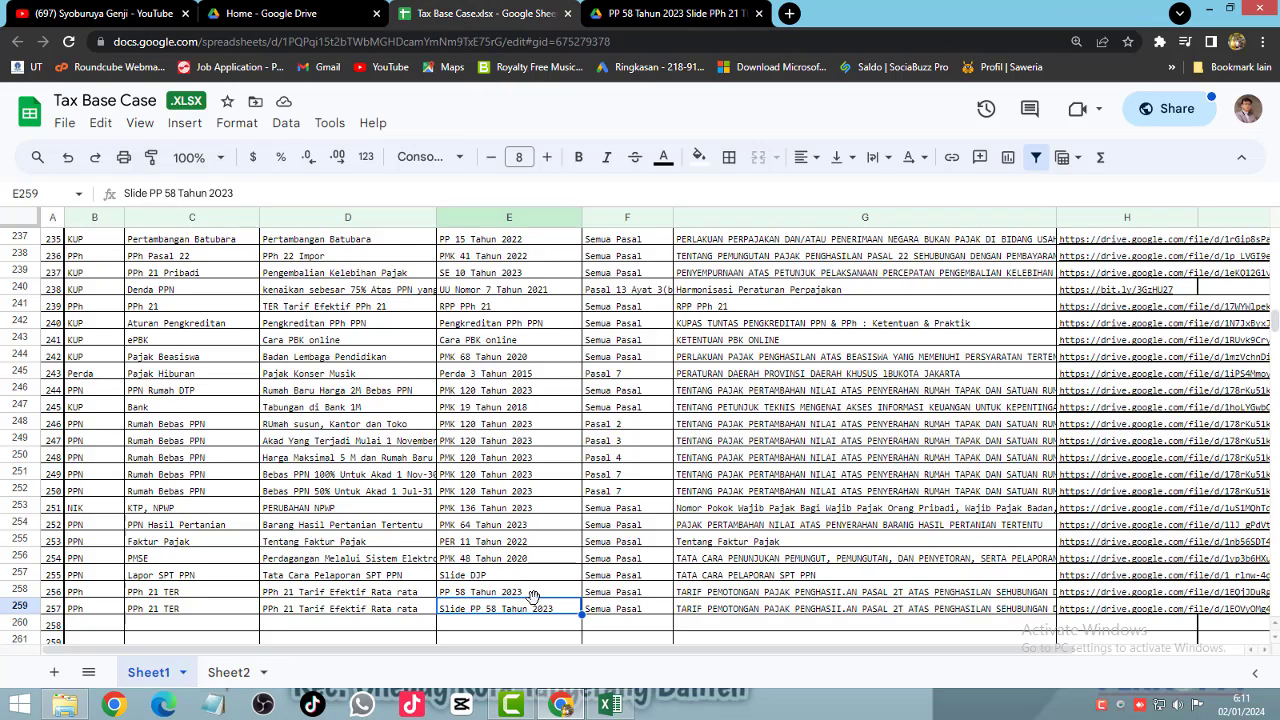
{"action": "left_click", "coordinate": [534, 594]}
{"action": "key", "text": "shift+space"}
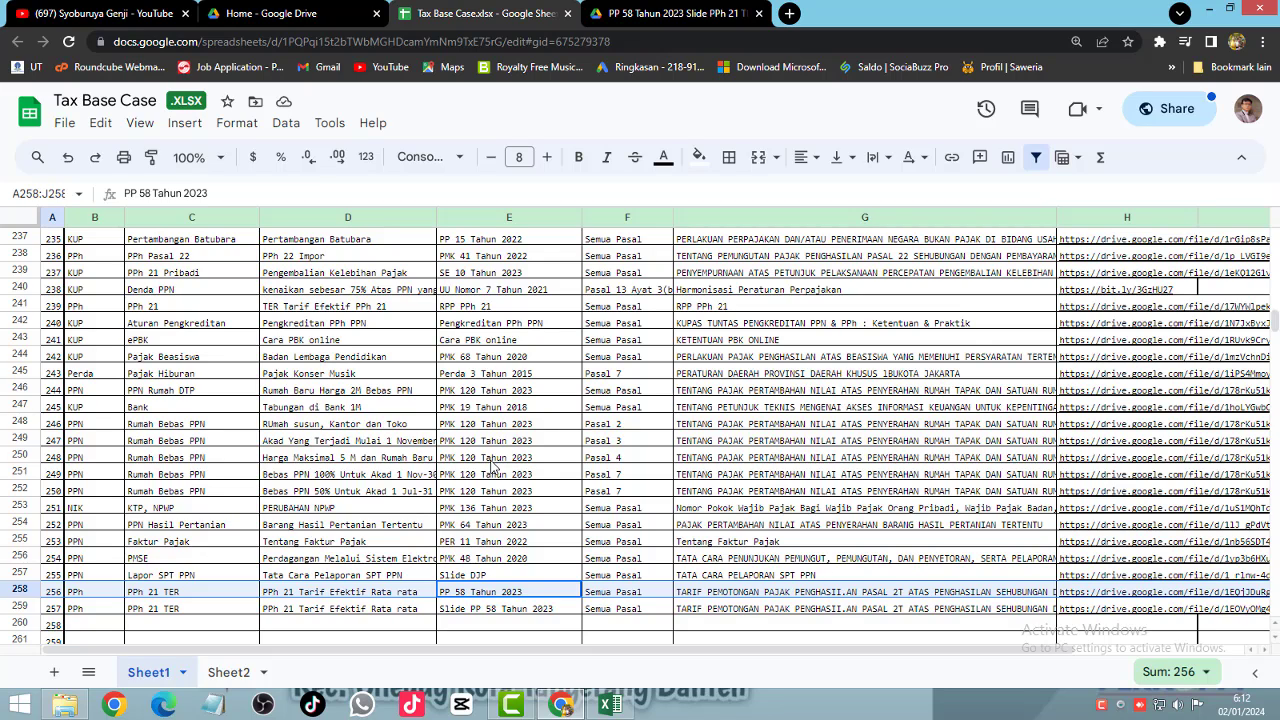
{"action": "key", "text": "shift+space"}
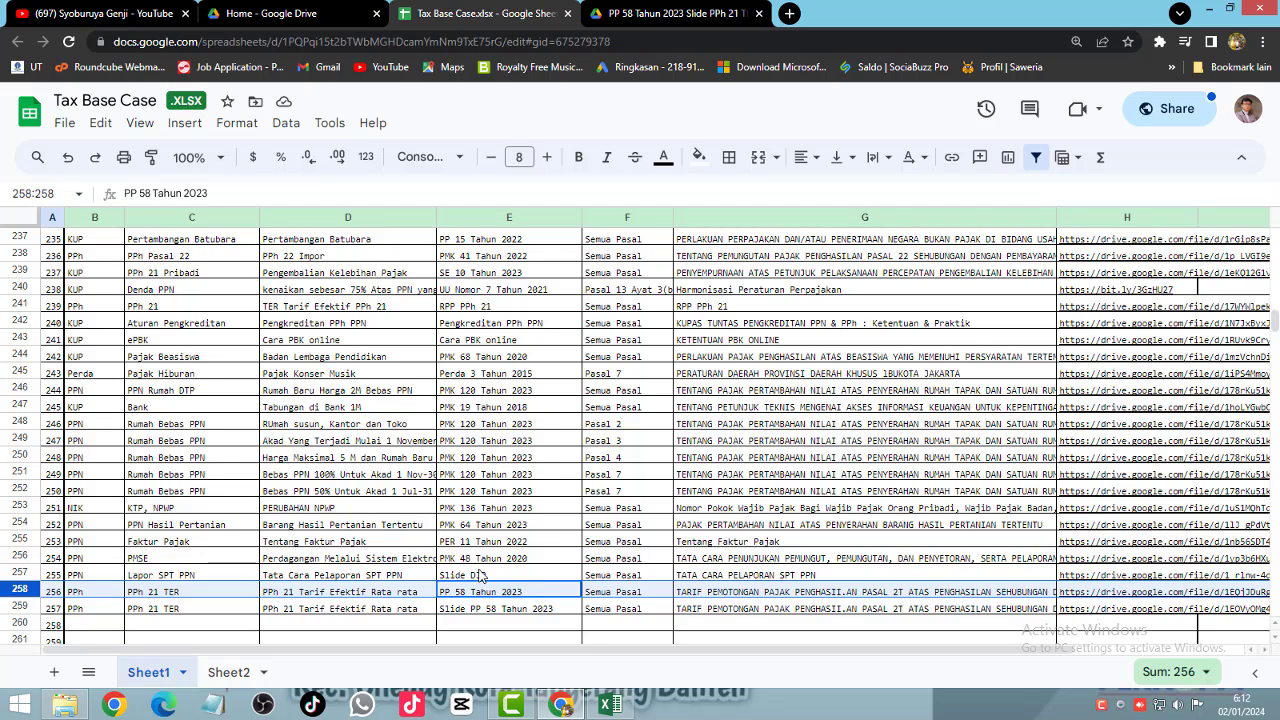
{"action": "left_click", "coordinate": [604, 596]}
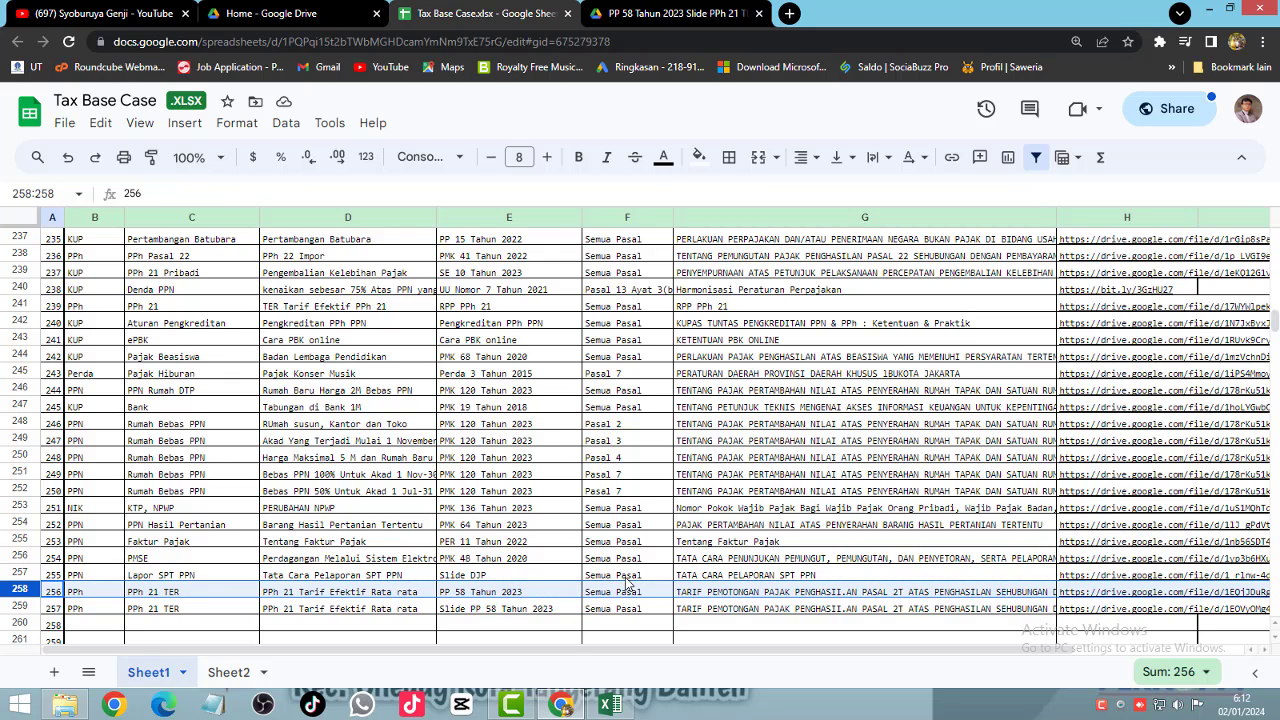
{"action": "left_click", "coordinate": [632, 575]}
{"action": "left_click", "coordinate": [613, 597]}
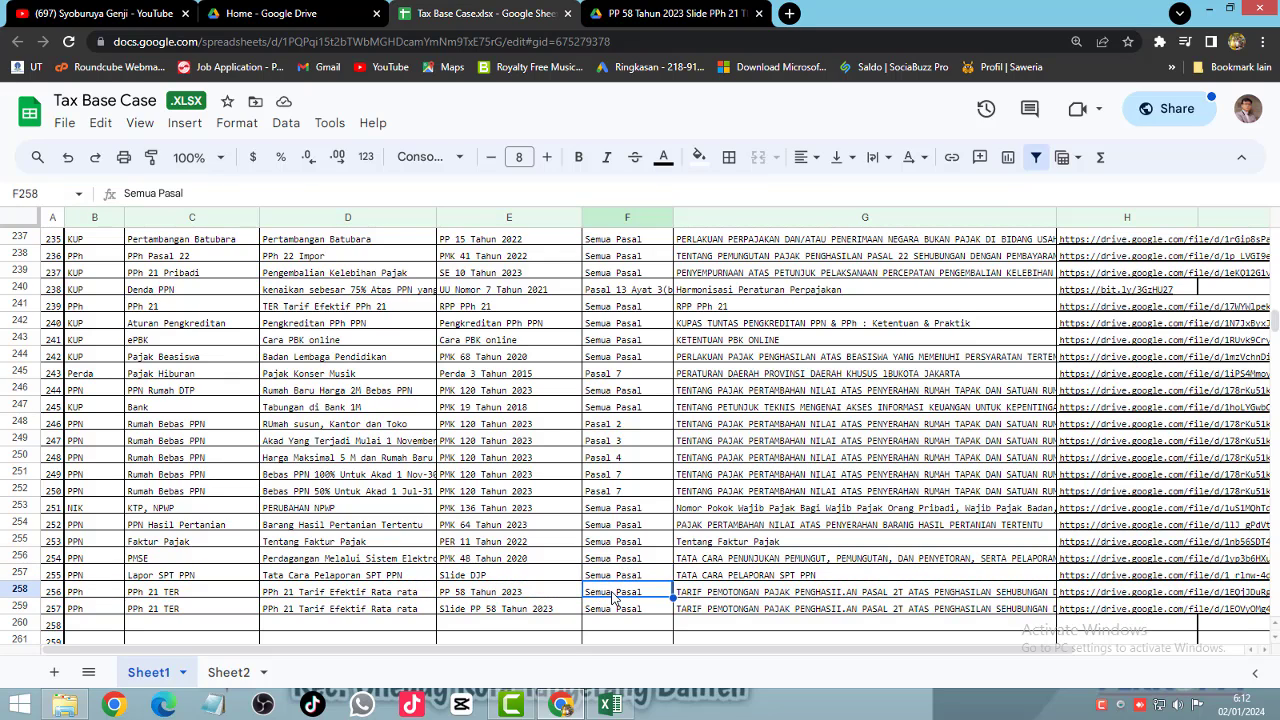
{"action": "key", "text": "shift+space"}
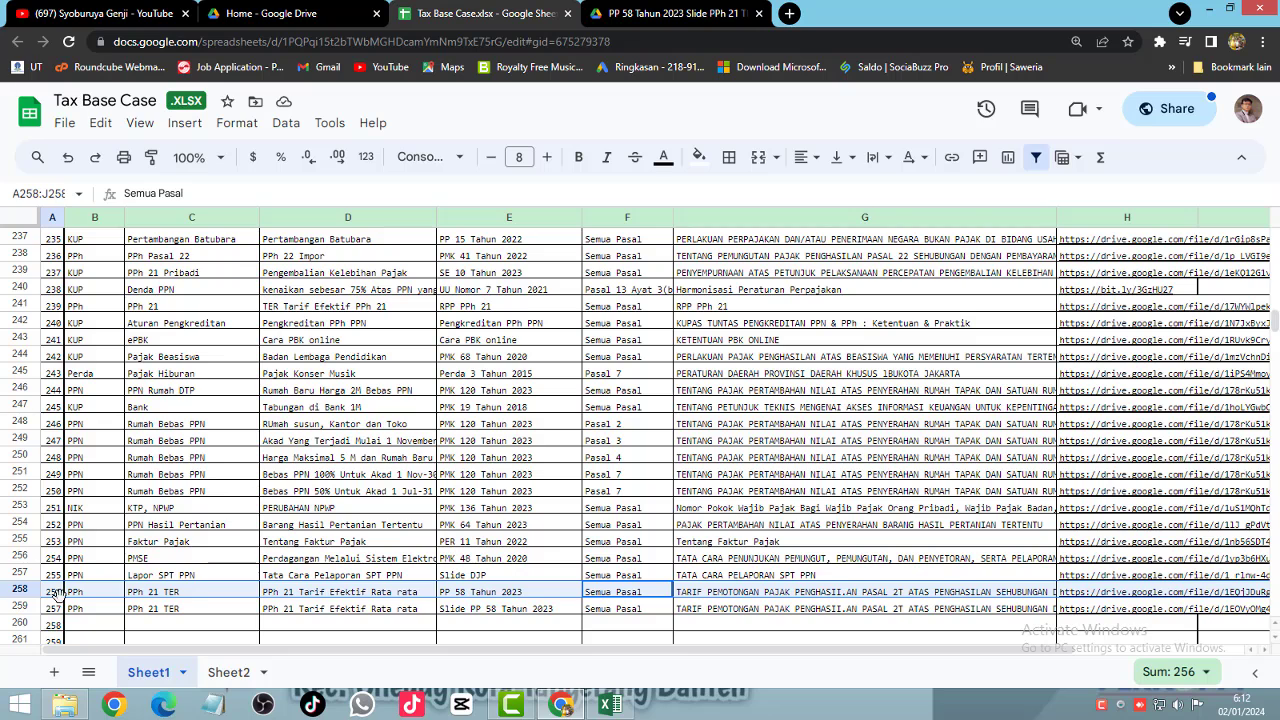
{"action": "left_click", "coordinate": [18, 592]}
{"action": "left_click", "coordinate": [198, 594]}
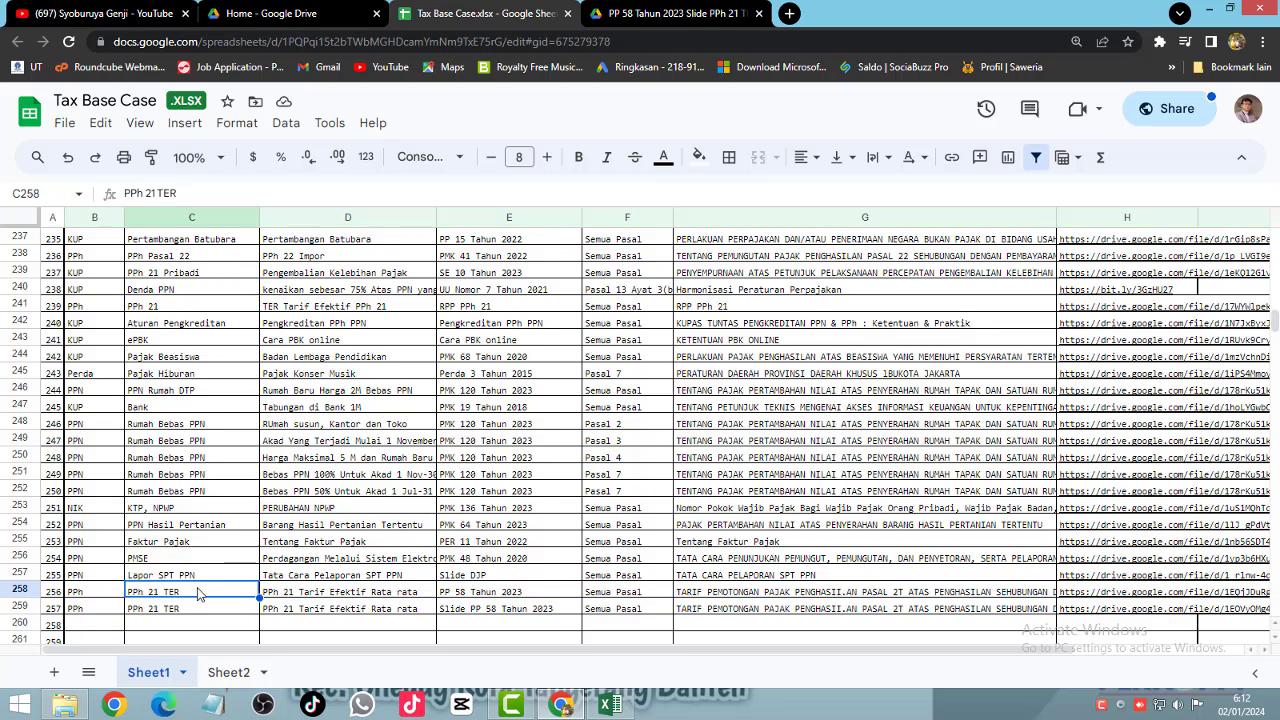
Step: Preview the linked PDFs for the PP 58 Tahun 2023 regulation and its slides in rows 258 and 259
{"action": "scroll", "coordinate": [200, 594], "scroll_direction": "down", "scroll_amount": 3}
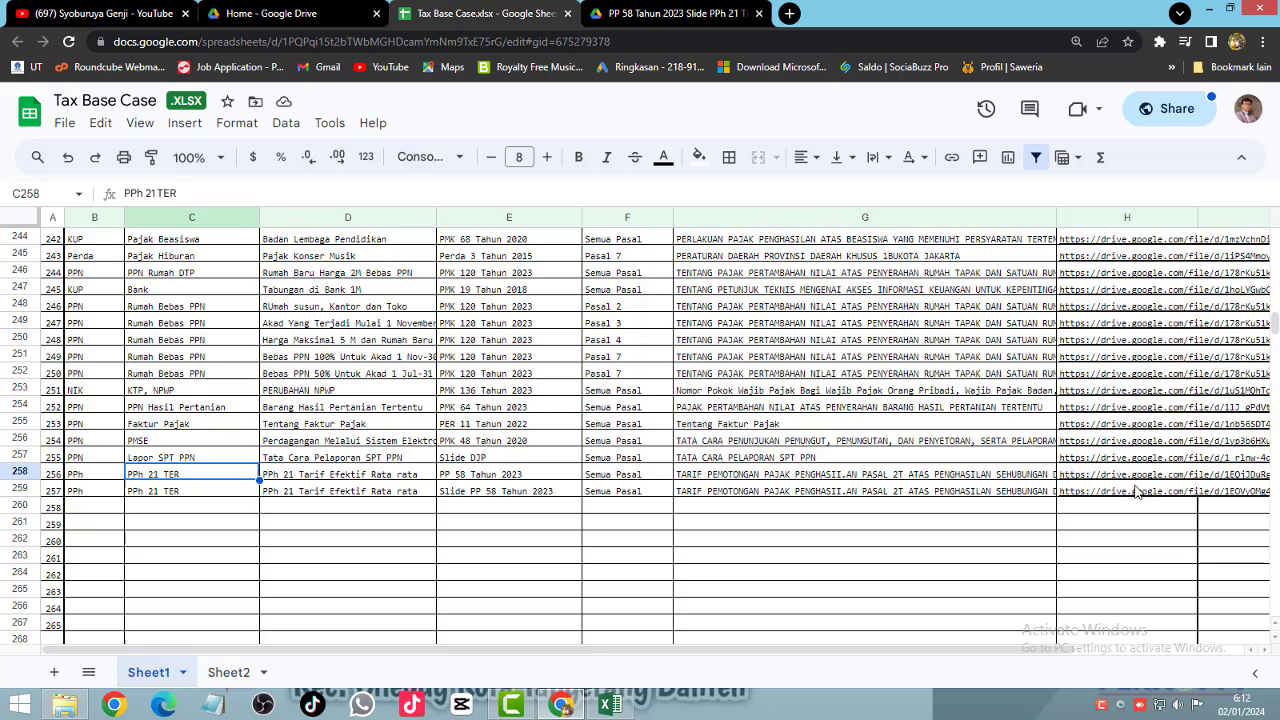
{"action": "mouse_move", "coordinate": [1136, 491]}
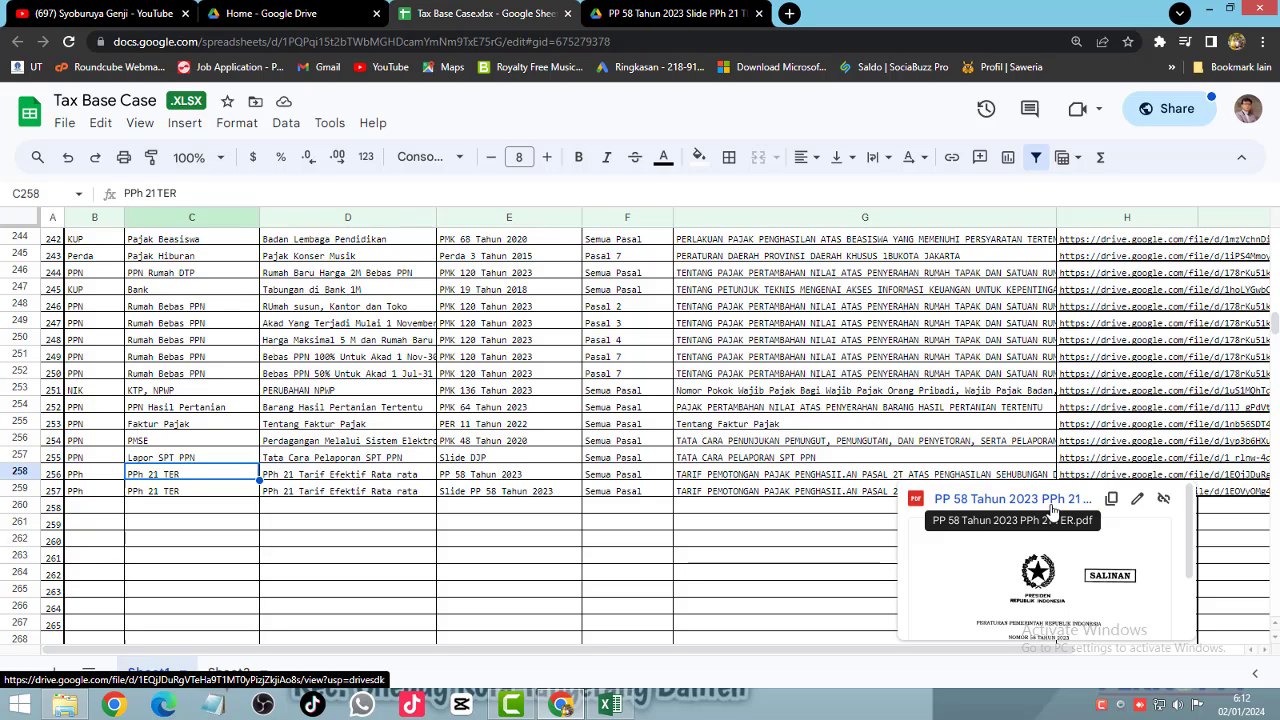
{"action": "left_click", "coordinate": [494, 494]}
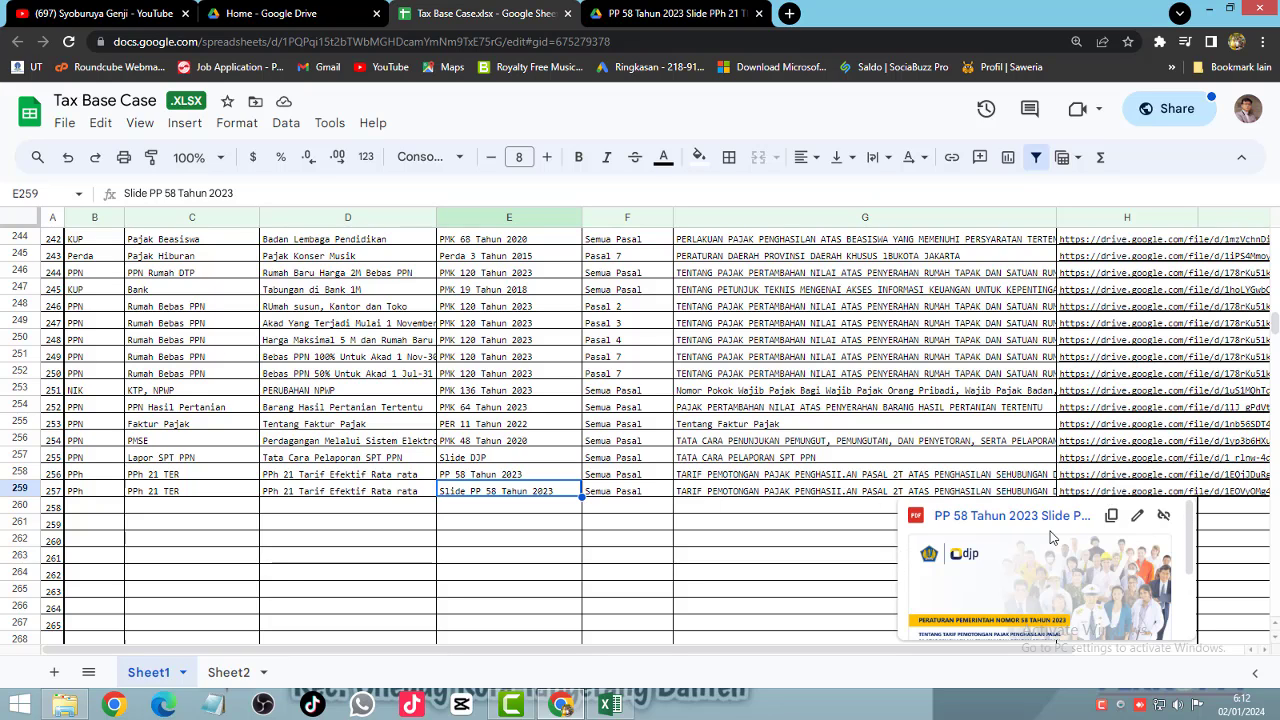
Step: Revisit the TER A table in the slides, then return to Excel and trace January's row from Salary to the Bonus rate
{"action": "left_click", "coordinate": [675, 13]}
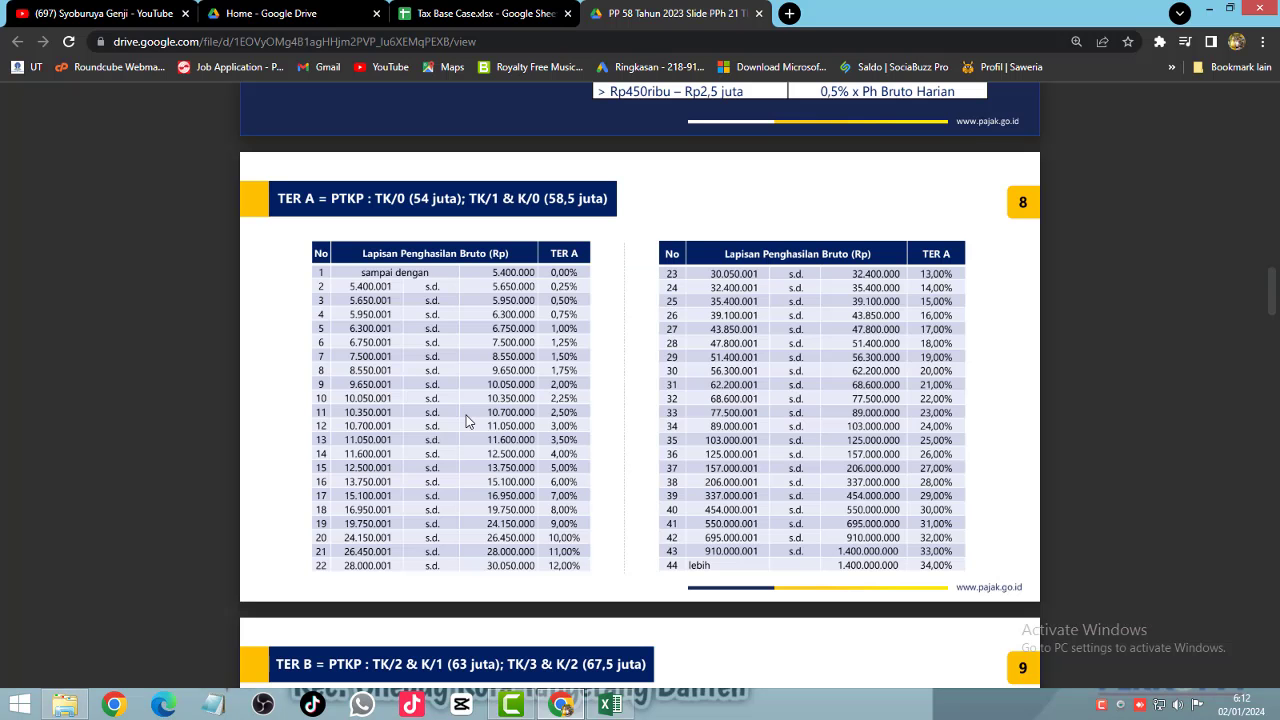
{"action": "key", "text": "alt+Tab"}
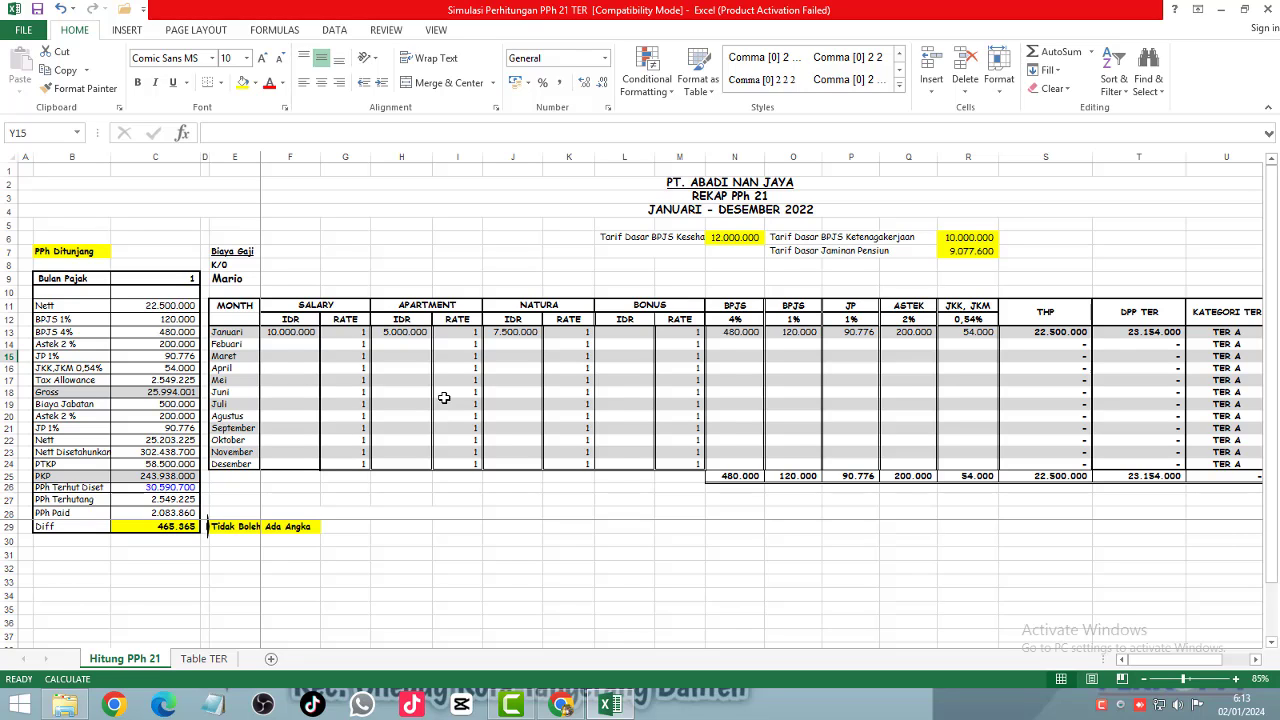
{"action": "left_click", "coordinate": [294, 335]}
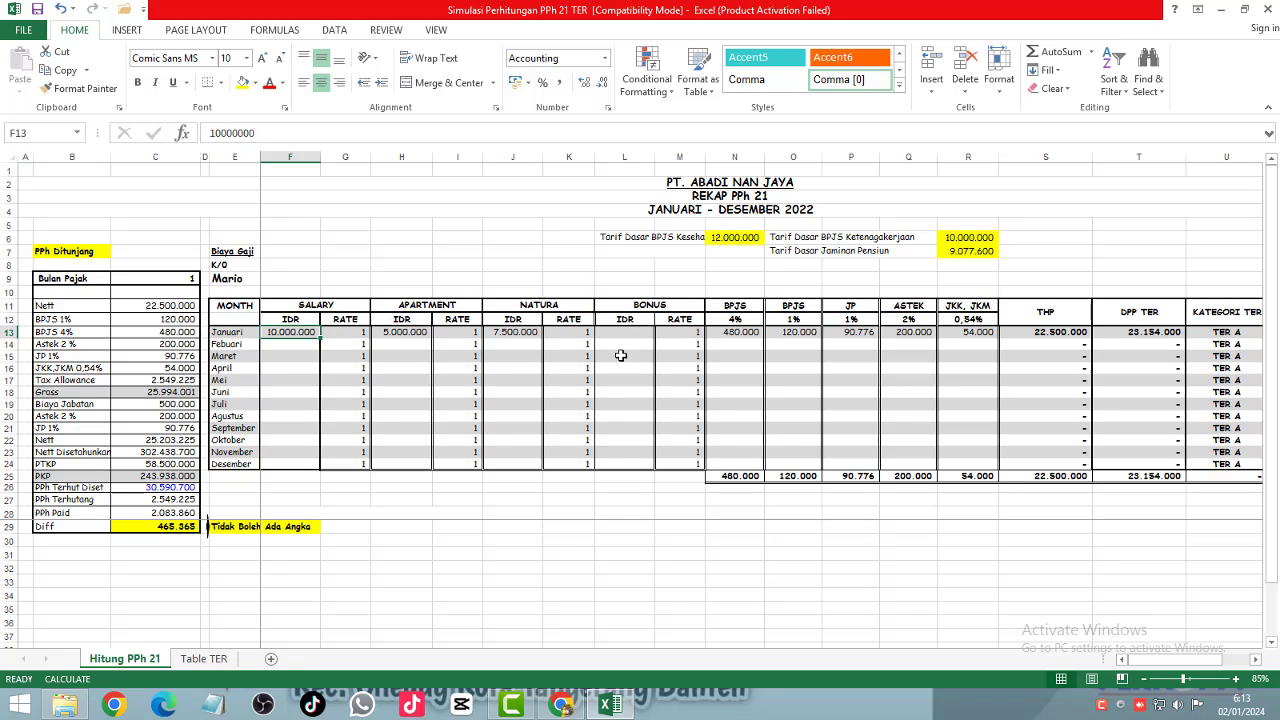
{"action": "key", "text": "ctrl+Right"}
{"action": "key", "text": "ctrl+Right"}
{"action": "key", "text": "ctrl+Right"}
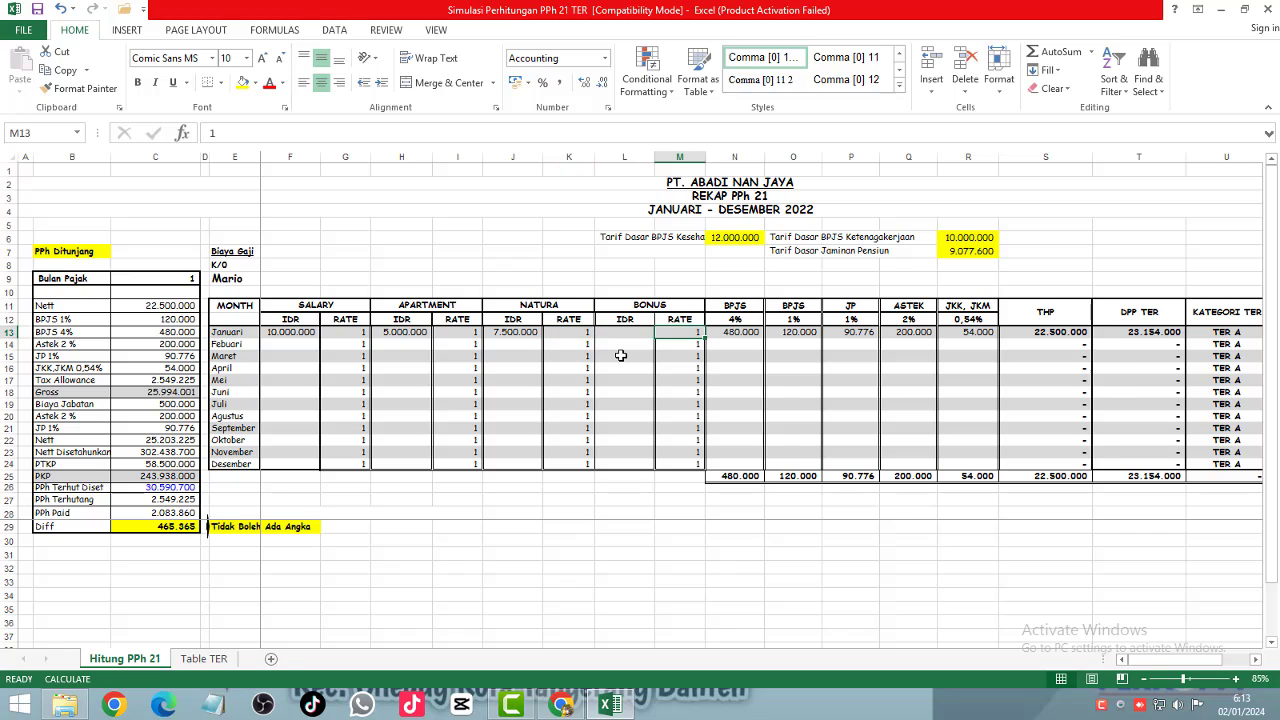
Step: Examine the 21 PAID column for all months, then trace January's row back from the Bonus rate to the Salary rate
{"action": "key", "text": "Right"}
{"action": "key", "text": "Left"}
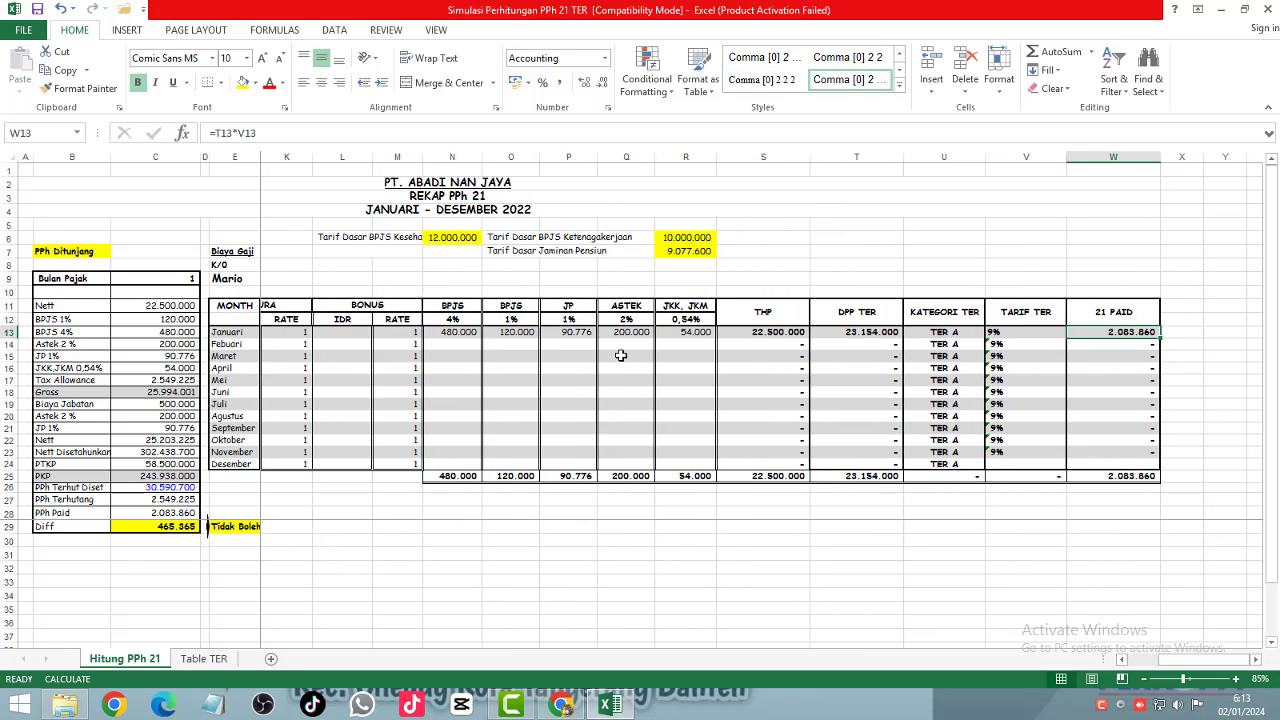
{"action": "key", "text": "ctrl+shift+Down"}
{"action": "key", "text": "shift+Down"}
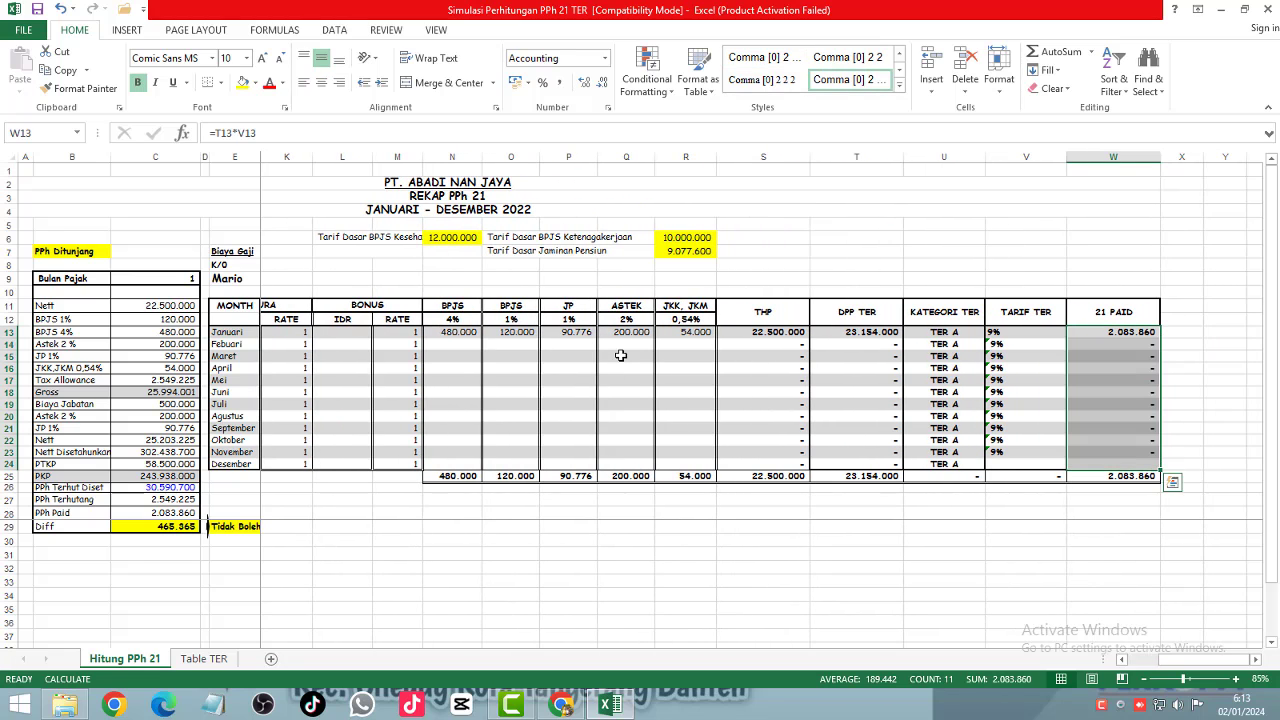
{"action": "key", "text": "ctrl+Left"}
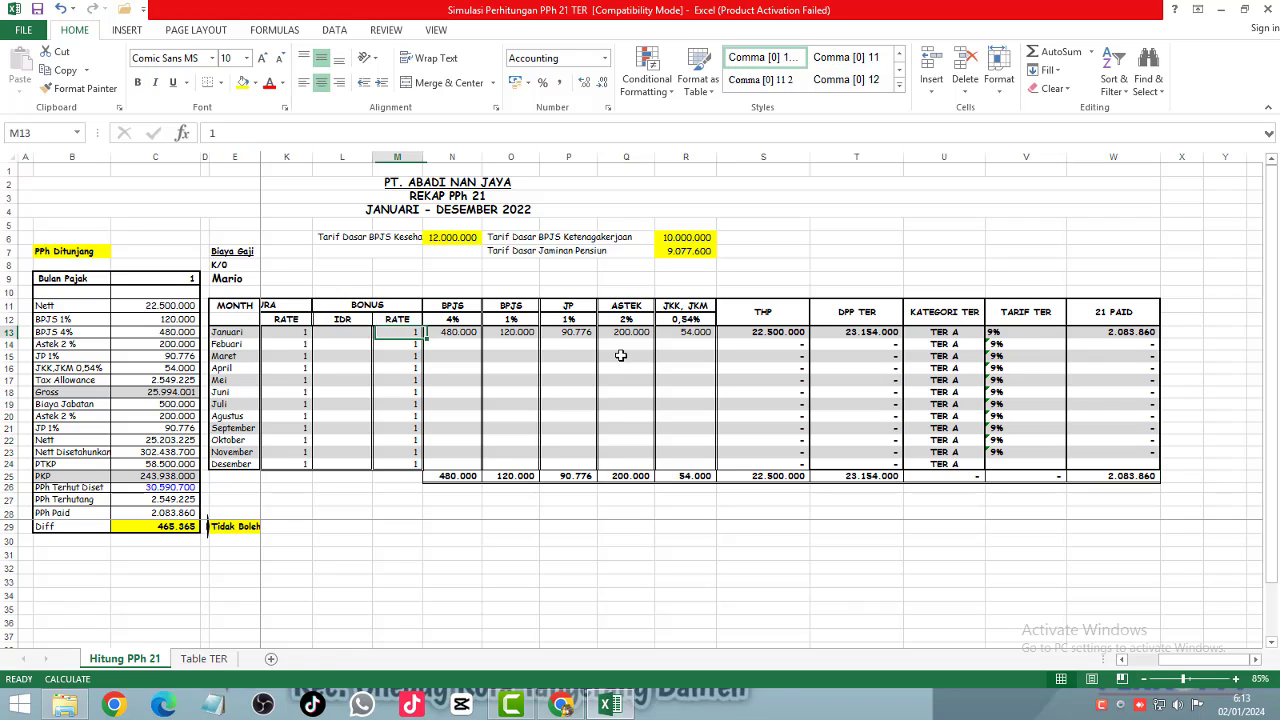
{"action": "key", "text": "Left"}
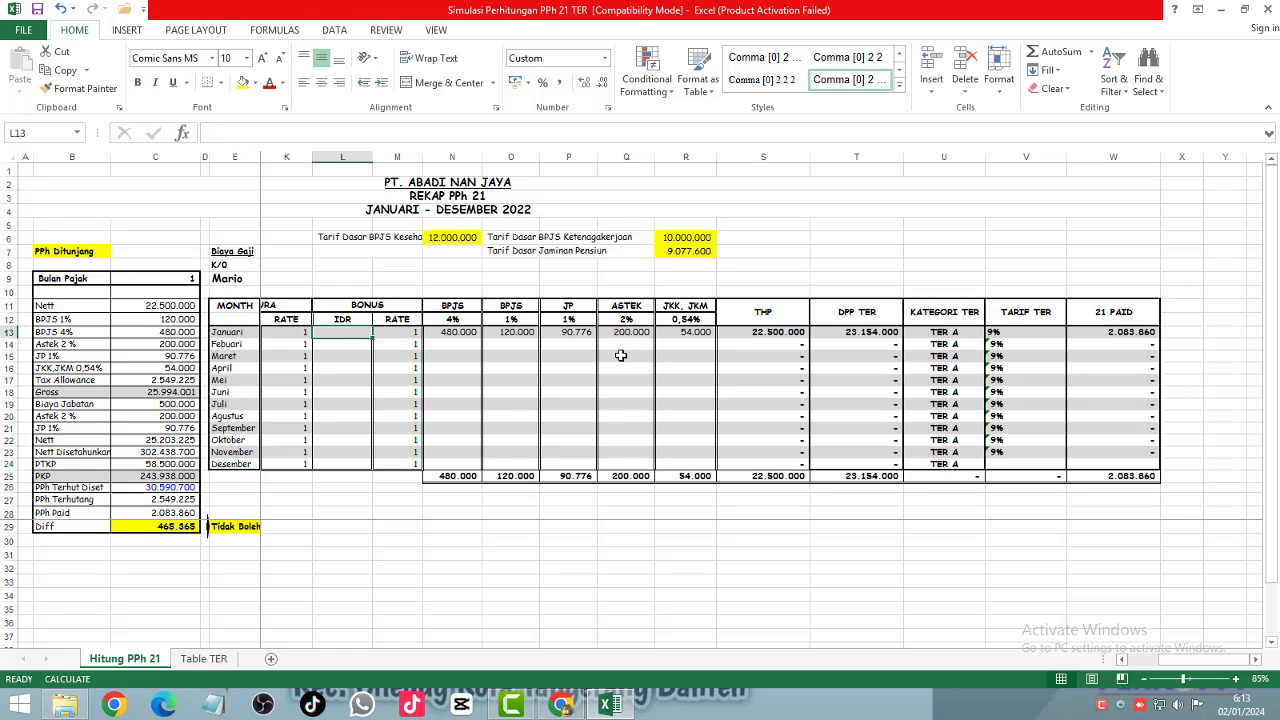
{"action": "key", "text": "Left"}
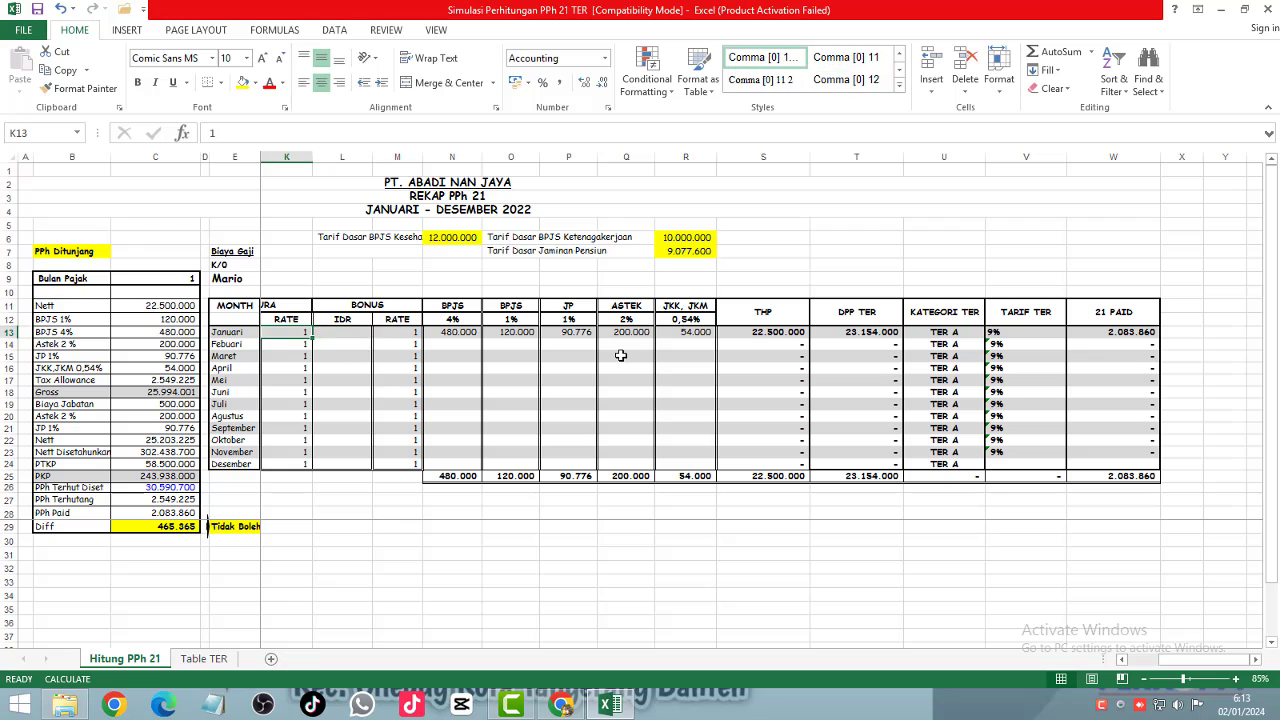
{"action": "key", "text": "ctrl+Left"}
{"action": "key", "text": "Right"}
{"action": "key", "text": "Right"}
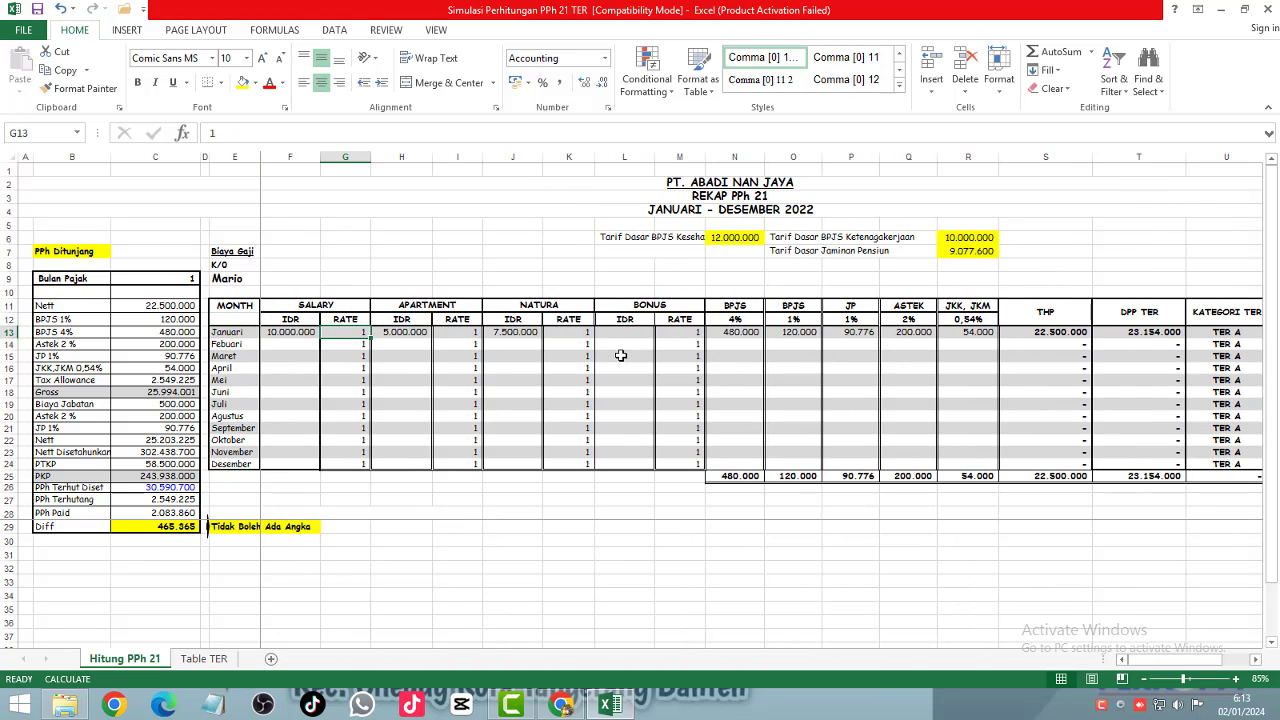
Step: Switch to Chrome and review the PPh 21 TER entries in rows 258 and 259 of the Tax Base Case spreadsheet
{"action": "key", "text": "alt+Tab"}
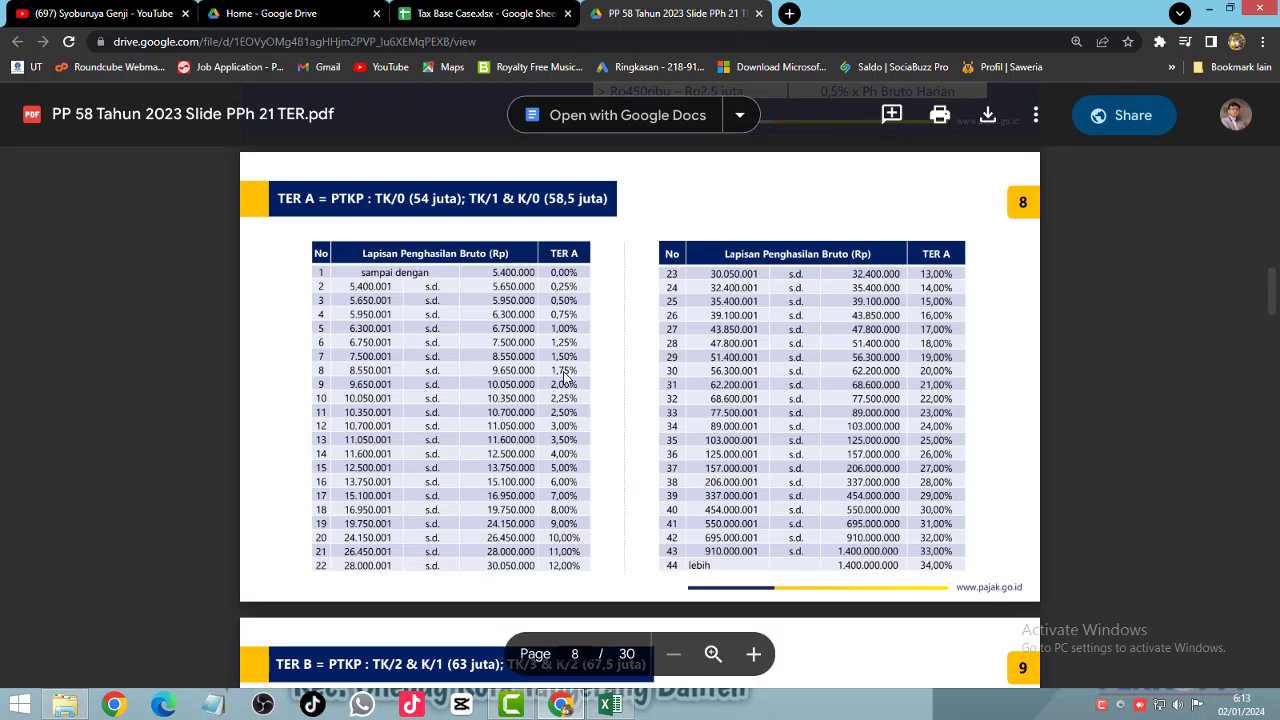
{"action": "key", "text": "alt+Tab"}
{"action": "key", "text": "alt+Tab"}
{"action": "left_click", "coordinate": [476, 14]}
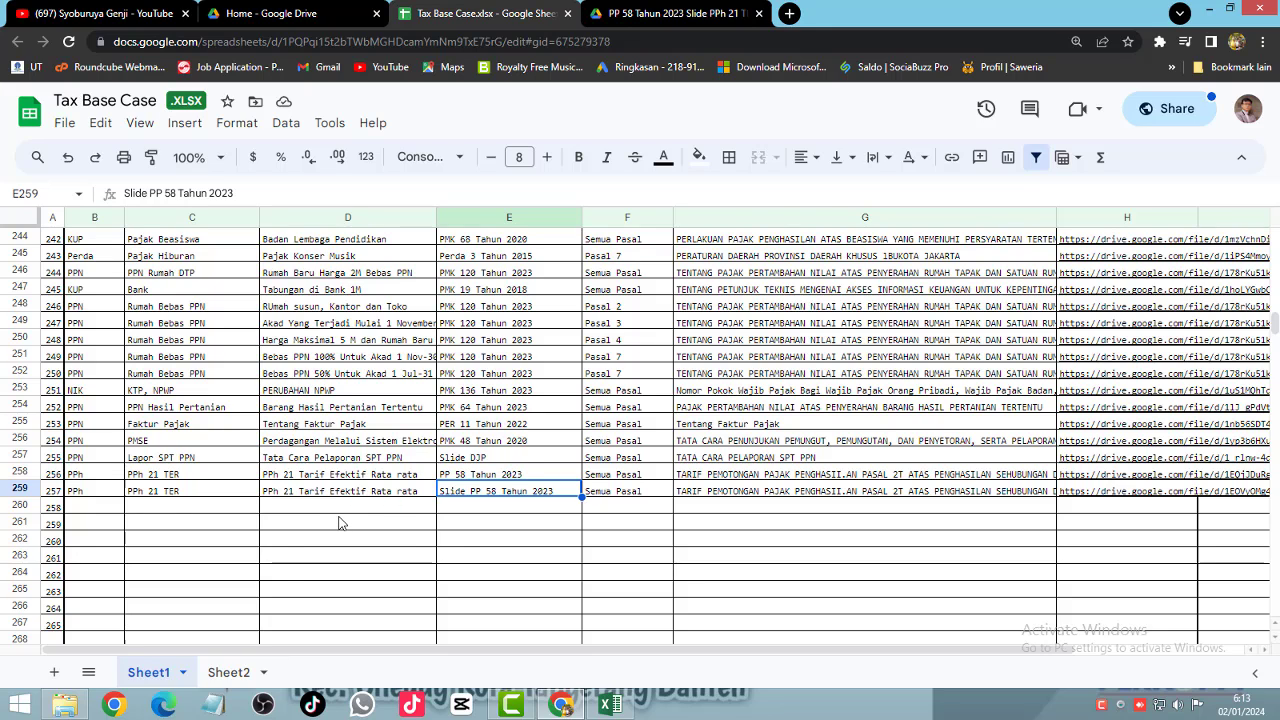
{"action": "scroll", "coordinate": [340, 522], "scroll_direction": "up", "scroll_amount": 1}
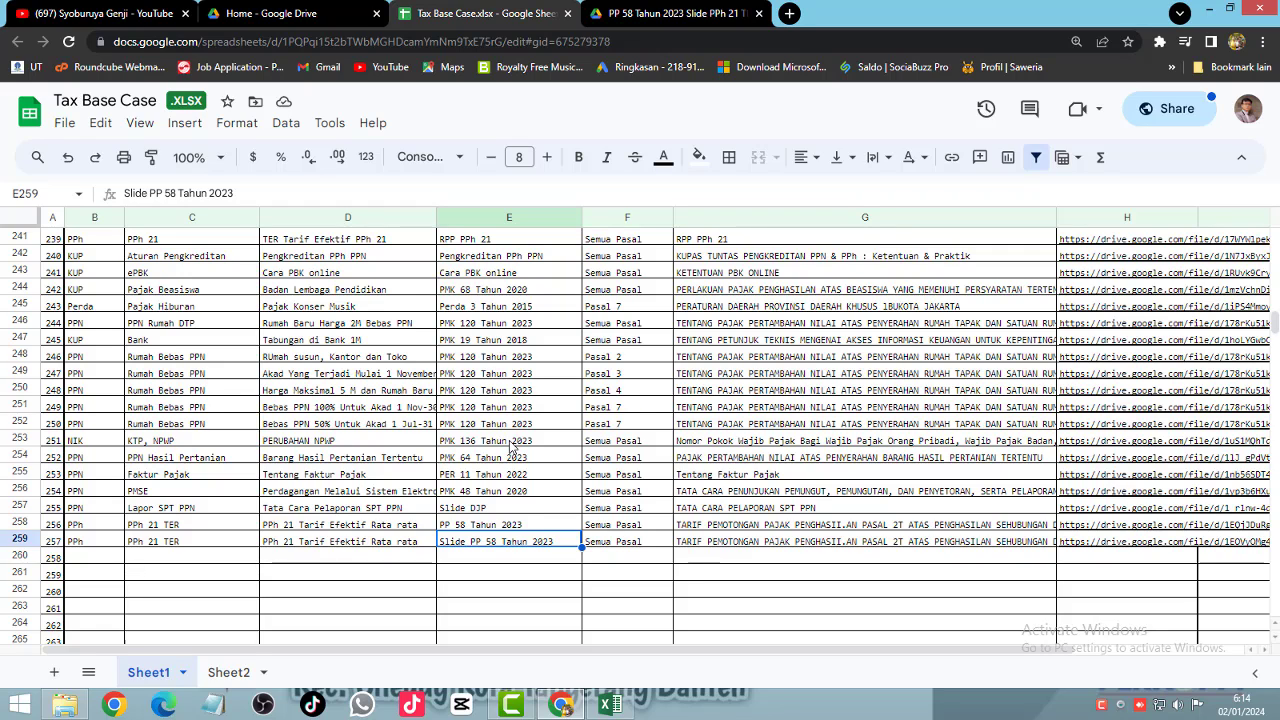
{"action": "key", "text": "shift+space"}
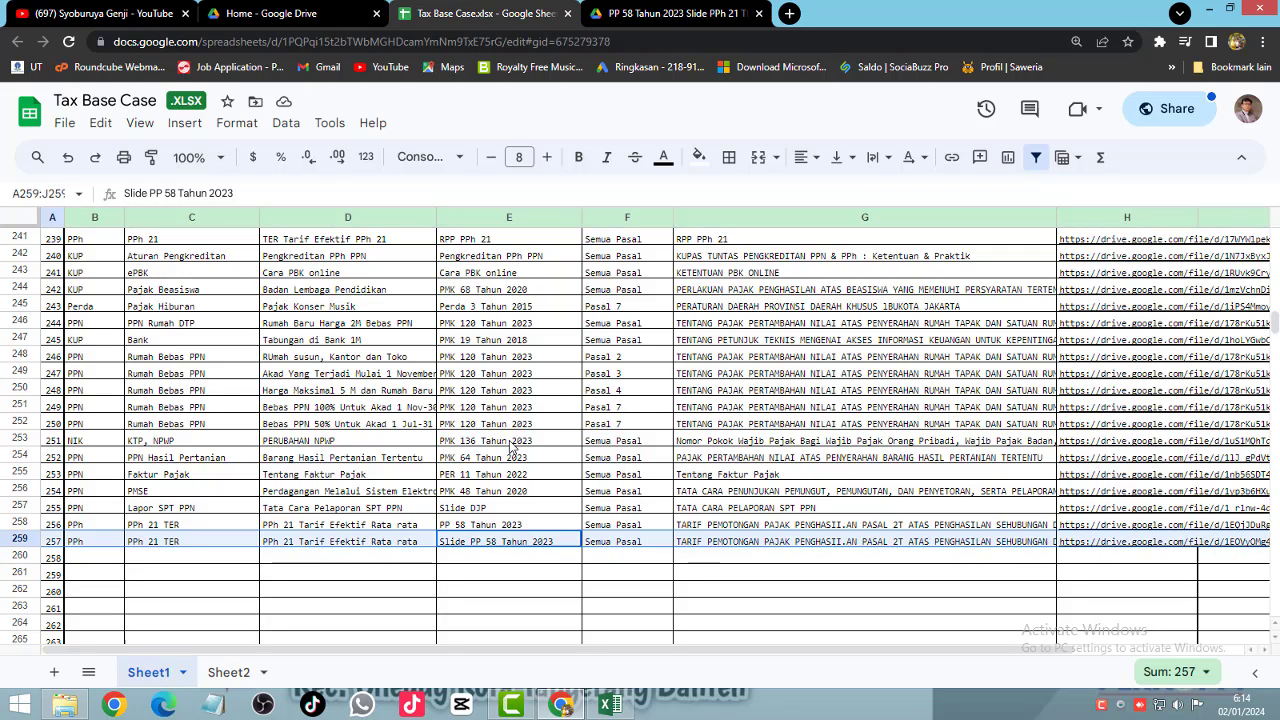
{"action": "key", "text": "Up"}
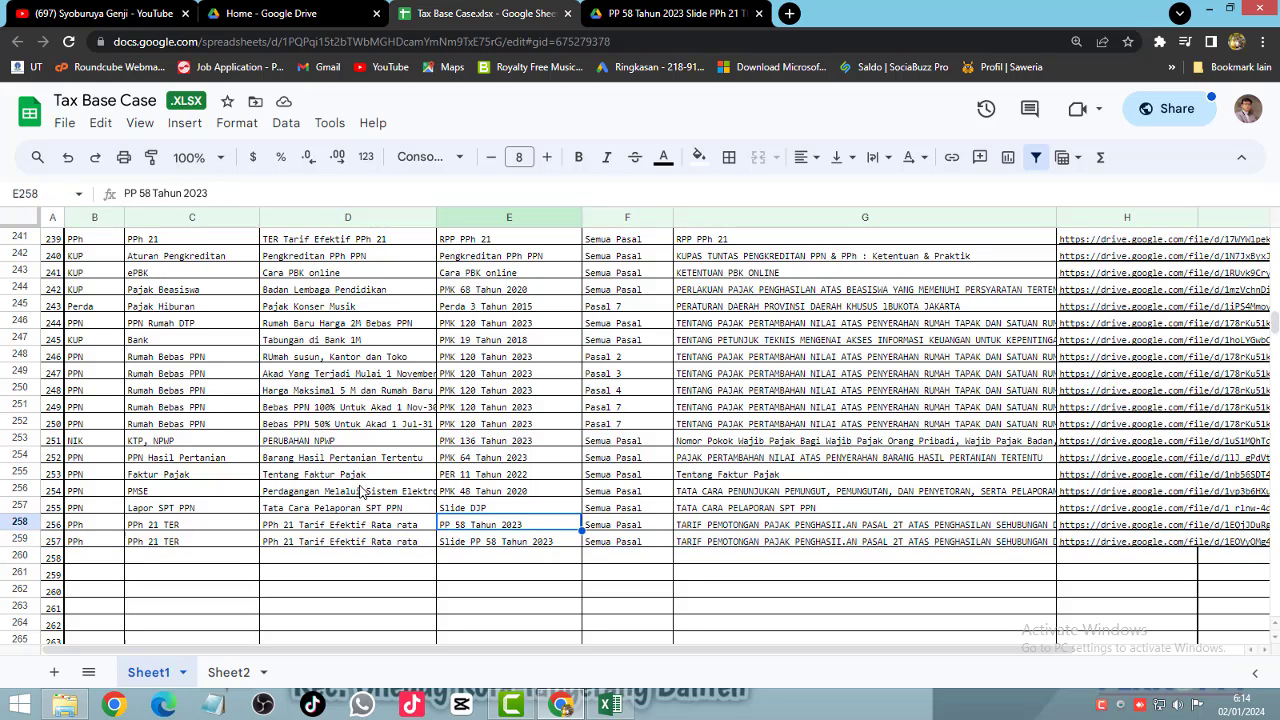
{"action": "key", "text": "alt+Tab"}
{"action": "key", "text": "alt+Tab"}
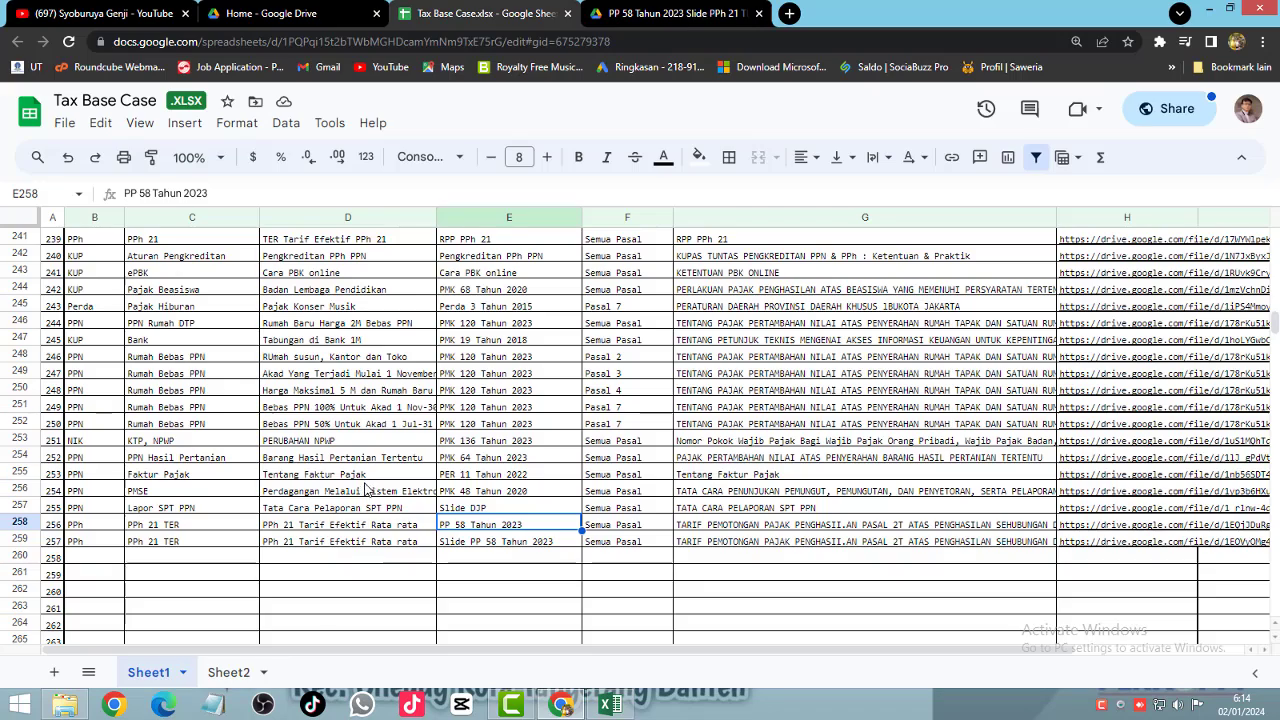
{"action": "key", "text": "alt+Tab"}
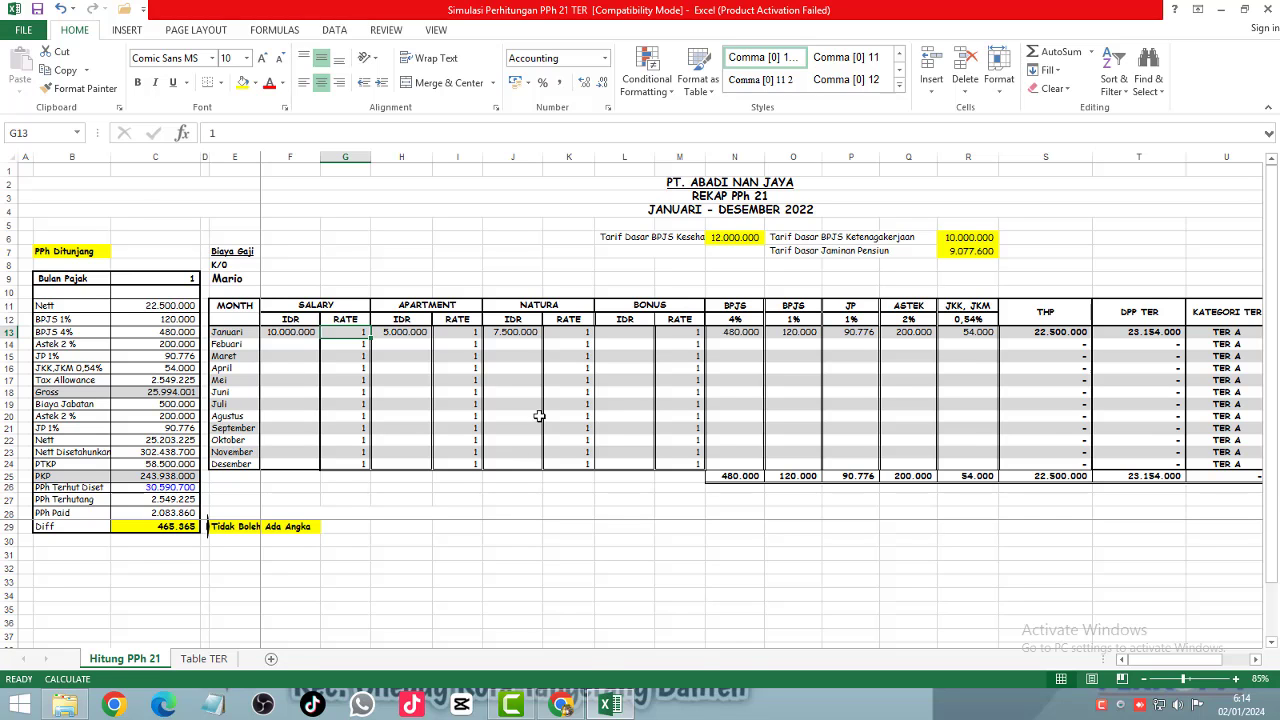
{"action": "key", "text": "alt+Tab"}
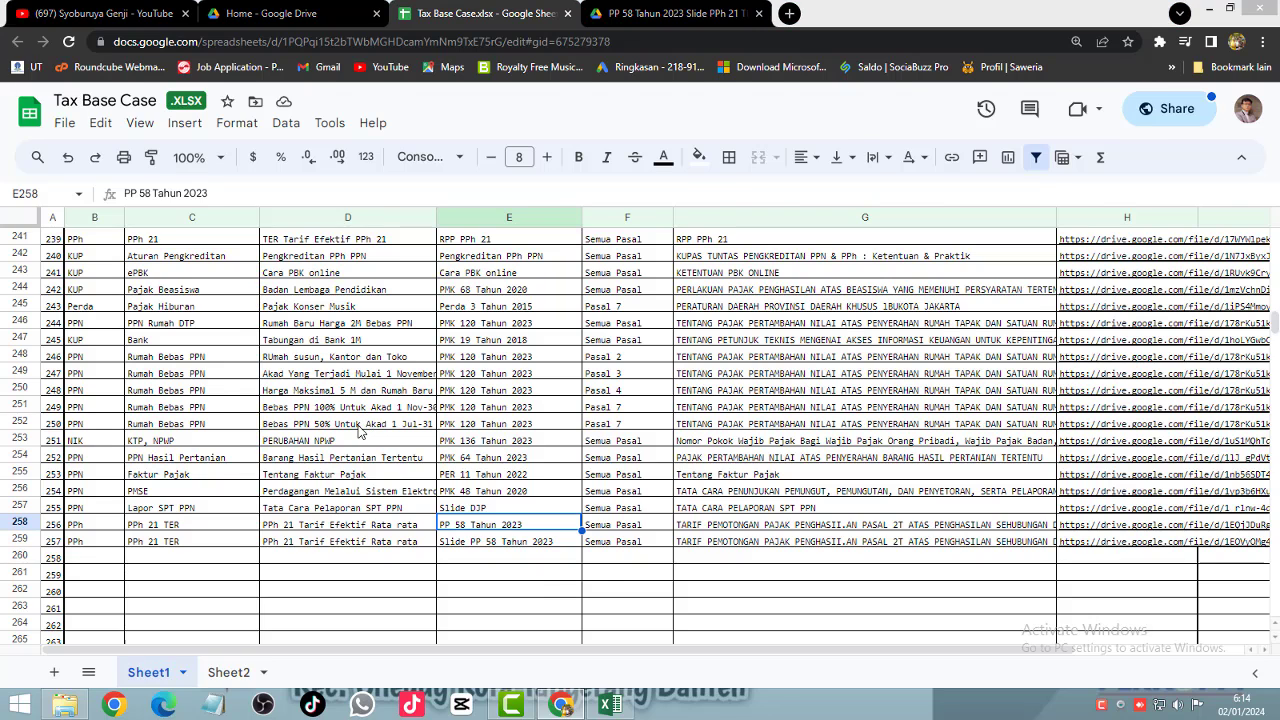
Step: Return to the Excel workbook and change the report period in the title to JANUARI - DESEMBER 2024
{"action": "key", "text": "alt+Tab"}
{"action": "left_click", "coordinate": [404, 276]}
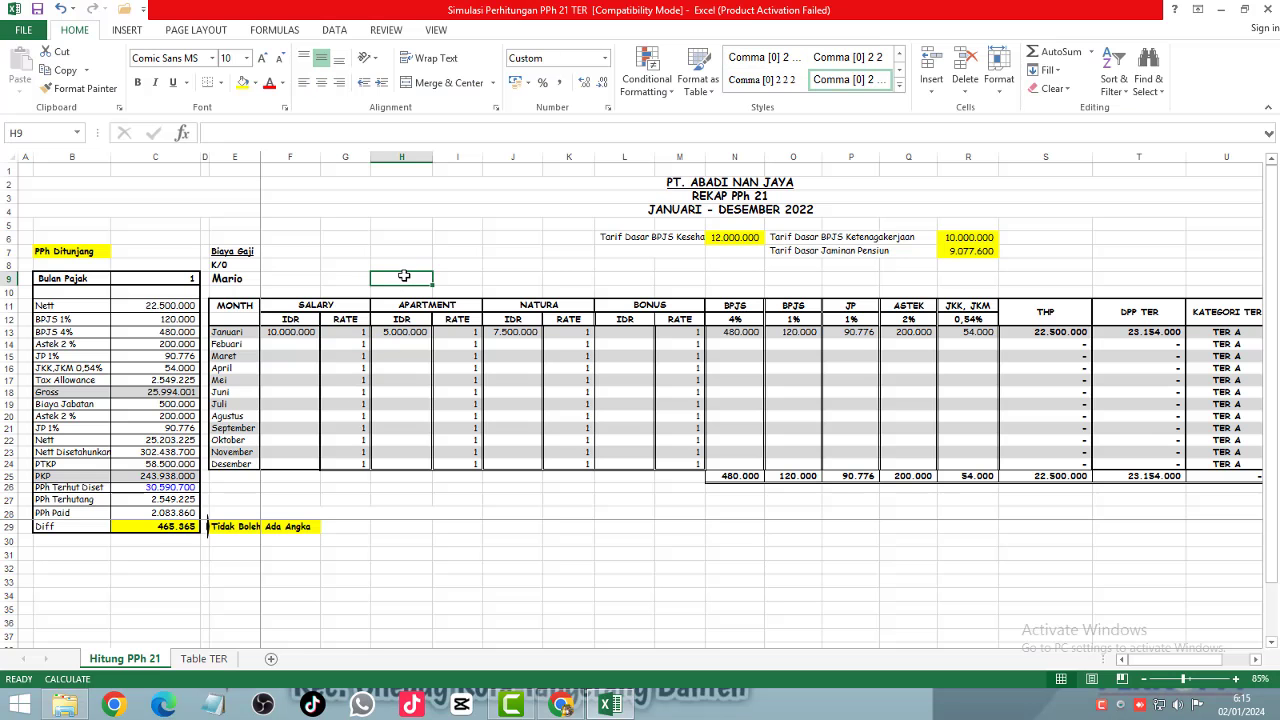
{"action": "key", "text": "shift+space"}
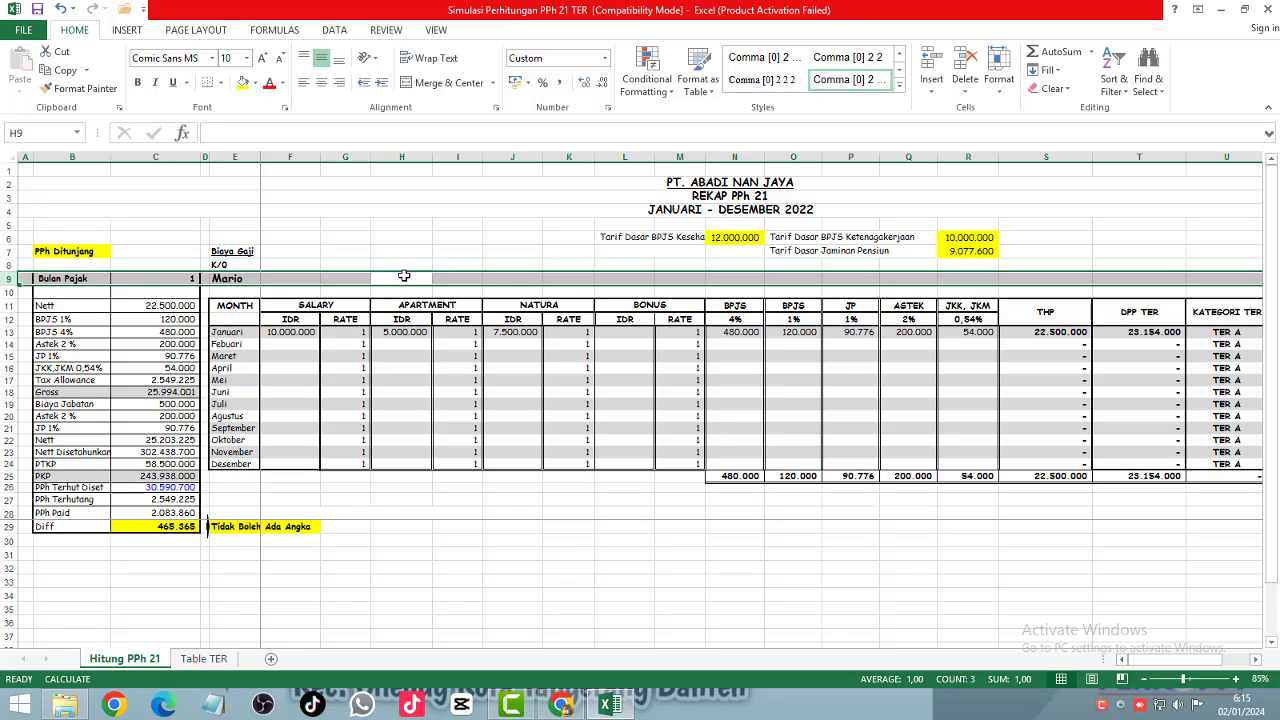
{"action": "left_click", "coordinate": [718, 209]}
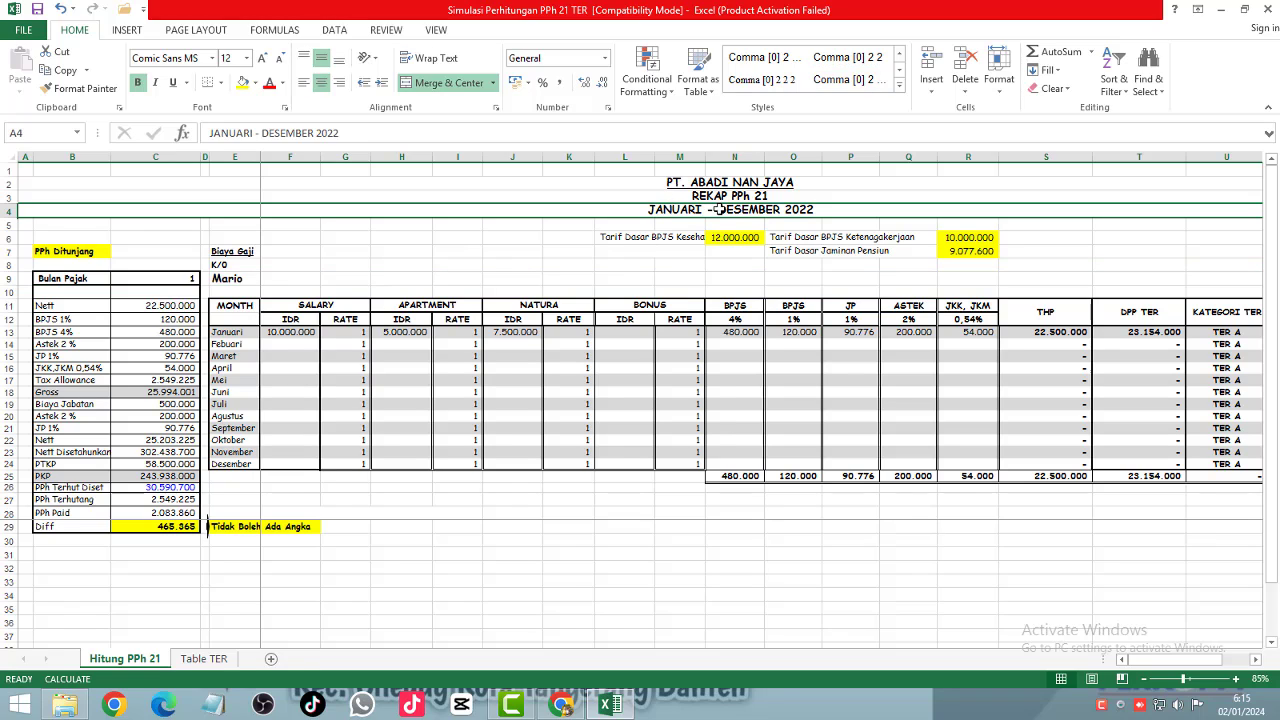
{"action": "left_click", "coordinate": [380, 131]}
{"action": "key", "text": "BackSpace"}
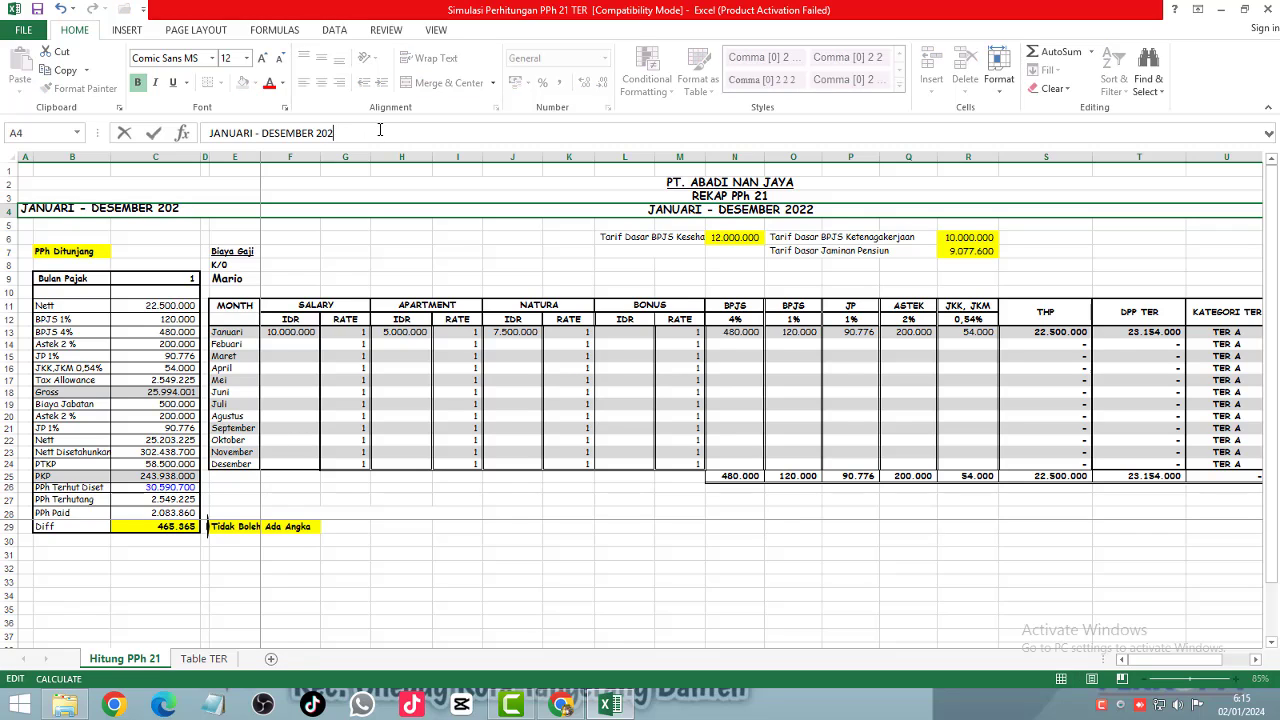
{"action": "type", "text": "4"}
{"action": "key", "text": "Return"}
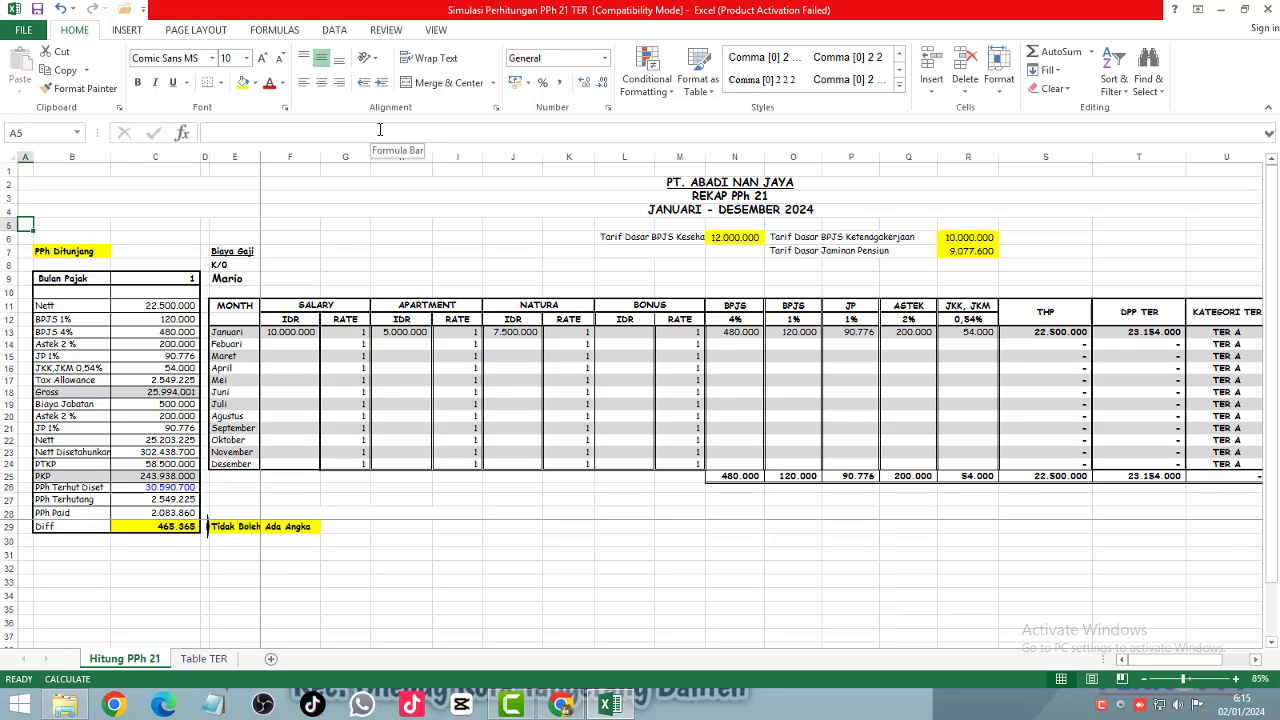
Step: Review header rows 5 to 8, the tax calculation summary in B9:C29, the Bulan Pajak value and the employee name cell
{"action": "key", "text": "shift+space"}
{"action": "key", "text": "shift+Down"}
{"action": "key", "text": "shift+Down"}
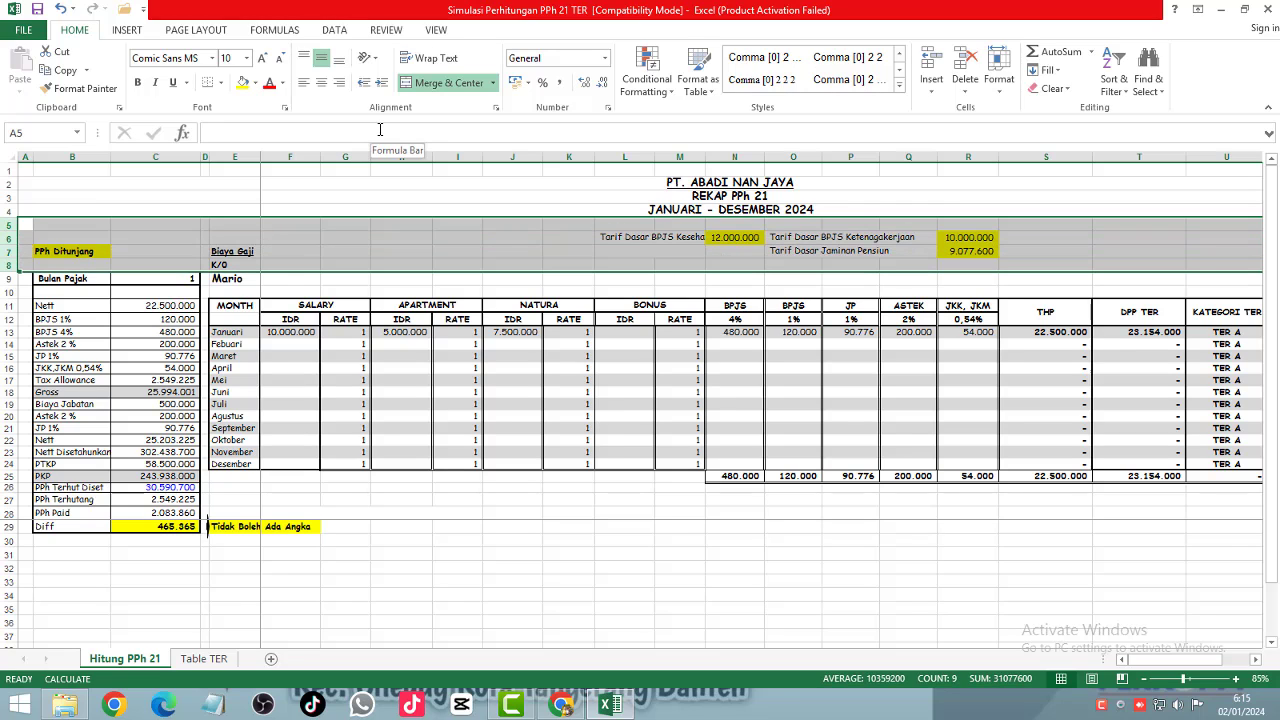
{"action": "left_click", "coordinate": [125, 331]}
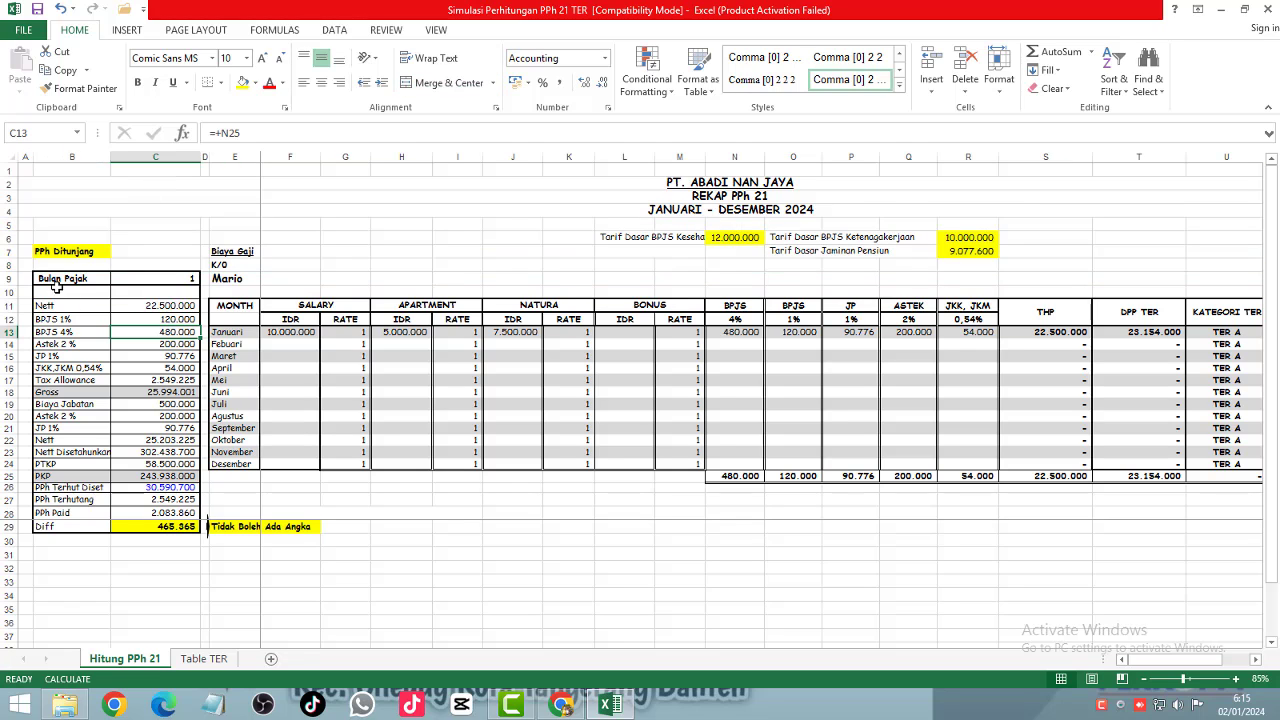
{"action": "left_click_drag", "start_coordinate": [57, 287], "coordinate": [145, 522]}
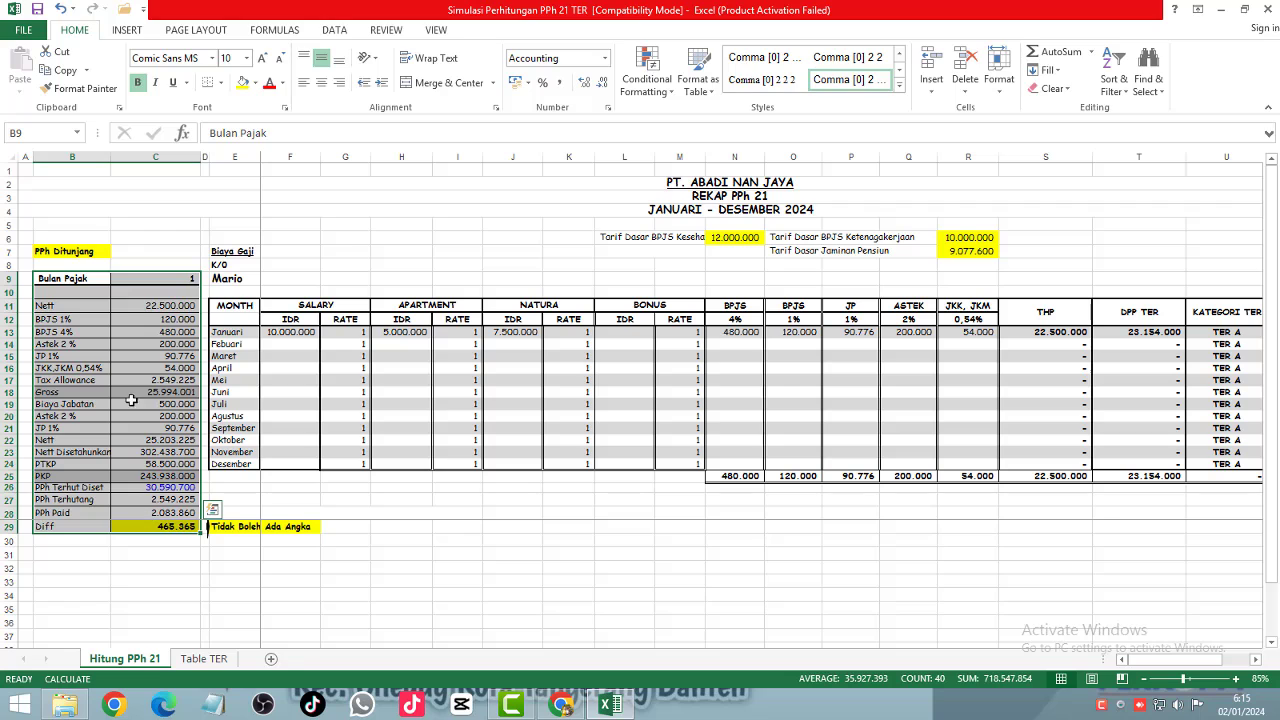
{"action": "left_click", "coordinate": [113, 293]}
{"action": "left_click", "coordinate": [83, 278]}
{"action": "left_click", "coordinate": [163, 278]}
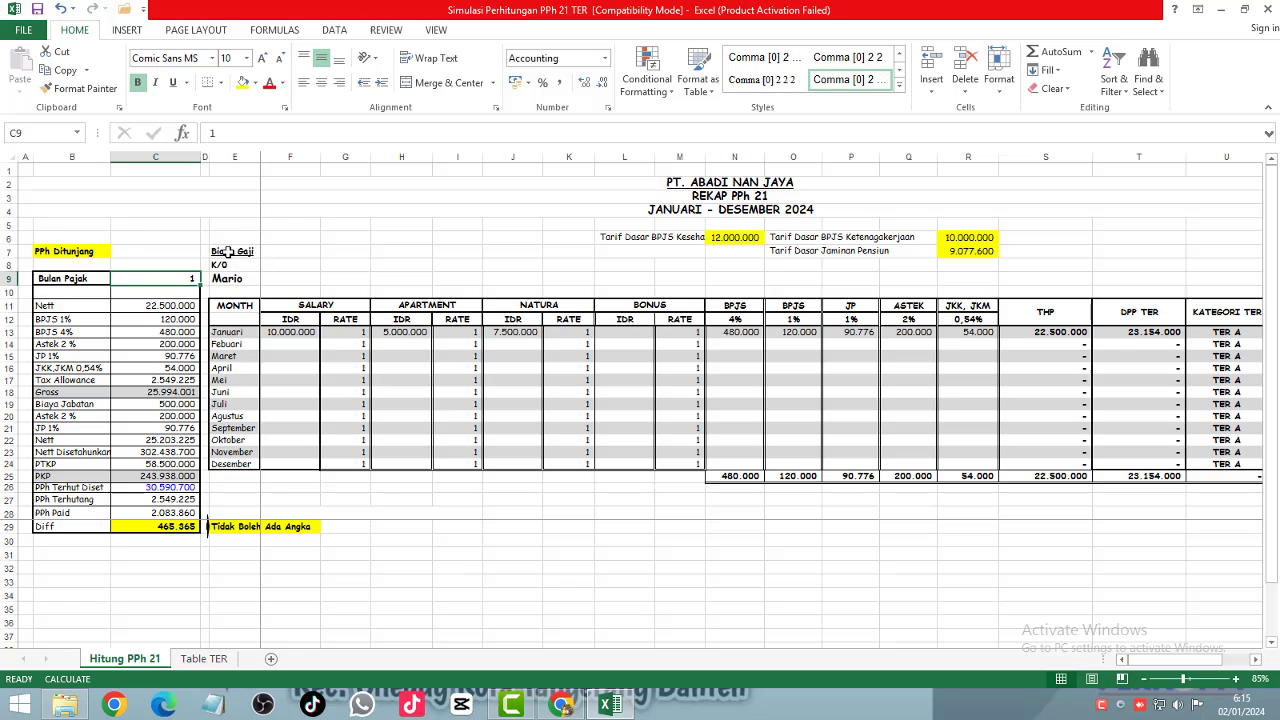
{"action": "left_click", "coordinate": [236, 277]}
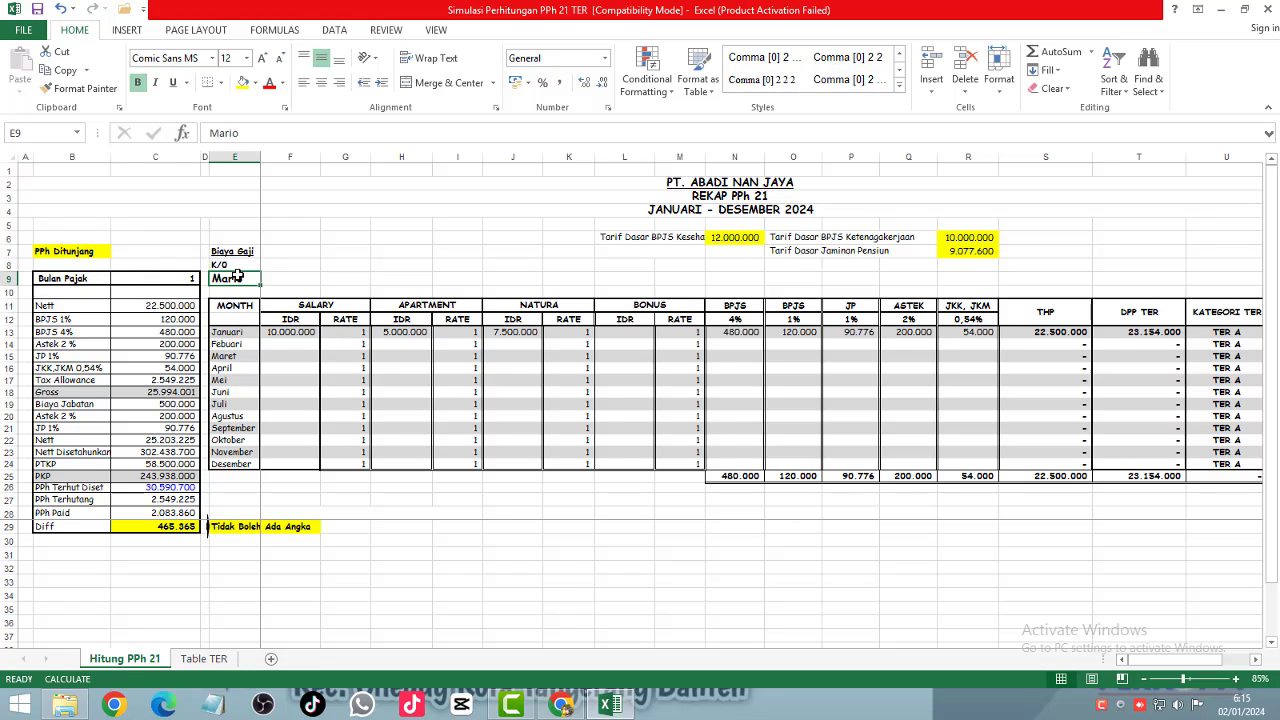
Step: Set the employee's marital status in cell E8 to K/1
{"action": "left_click", "coordinate": [240, 264]}
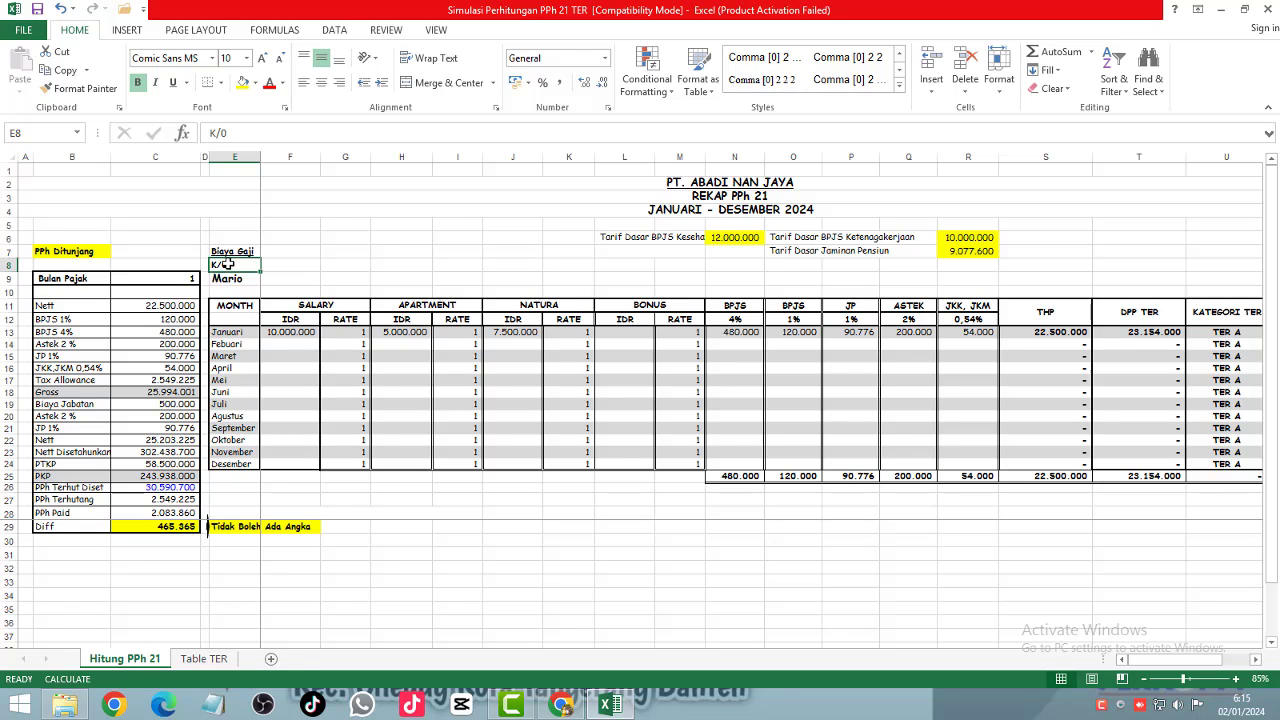
{"action": "double_click", "coordinate": [227, 265]}
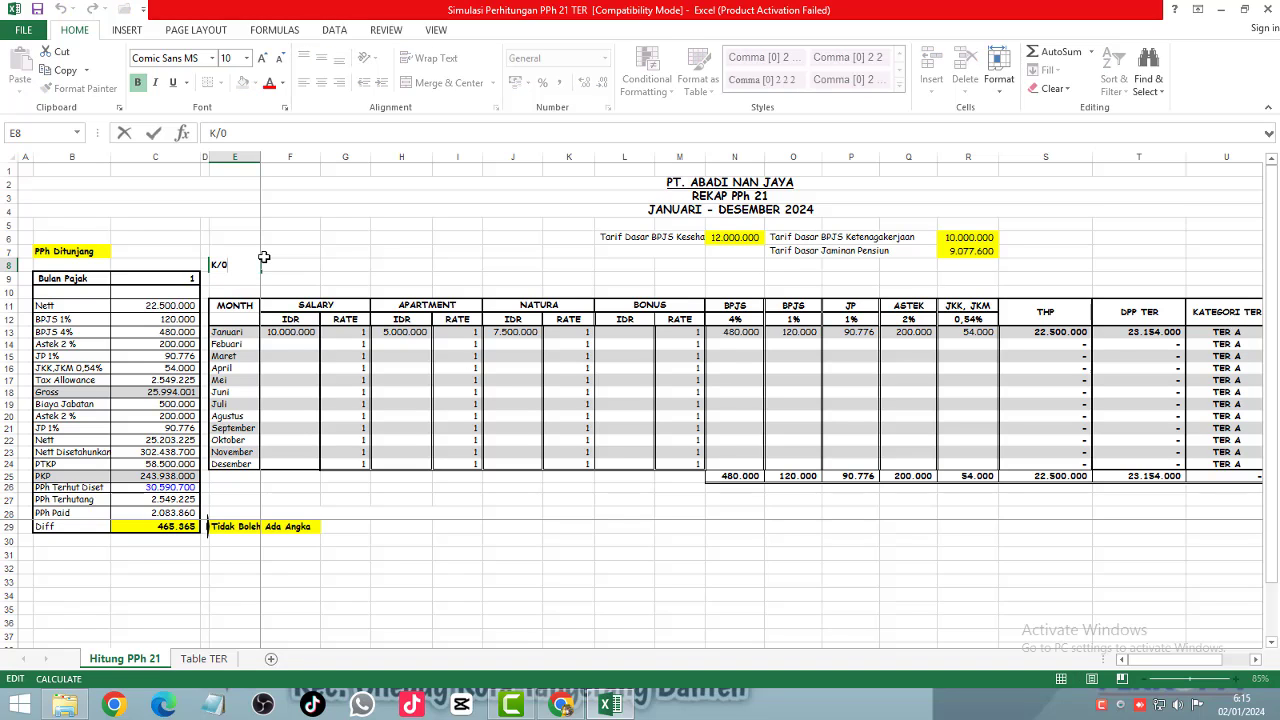
{"action": "key", "text": "BackSpace"}
{"action": "key", "text": "Return"}
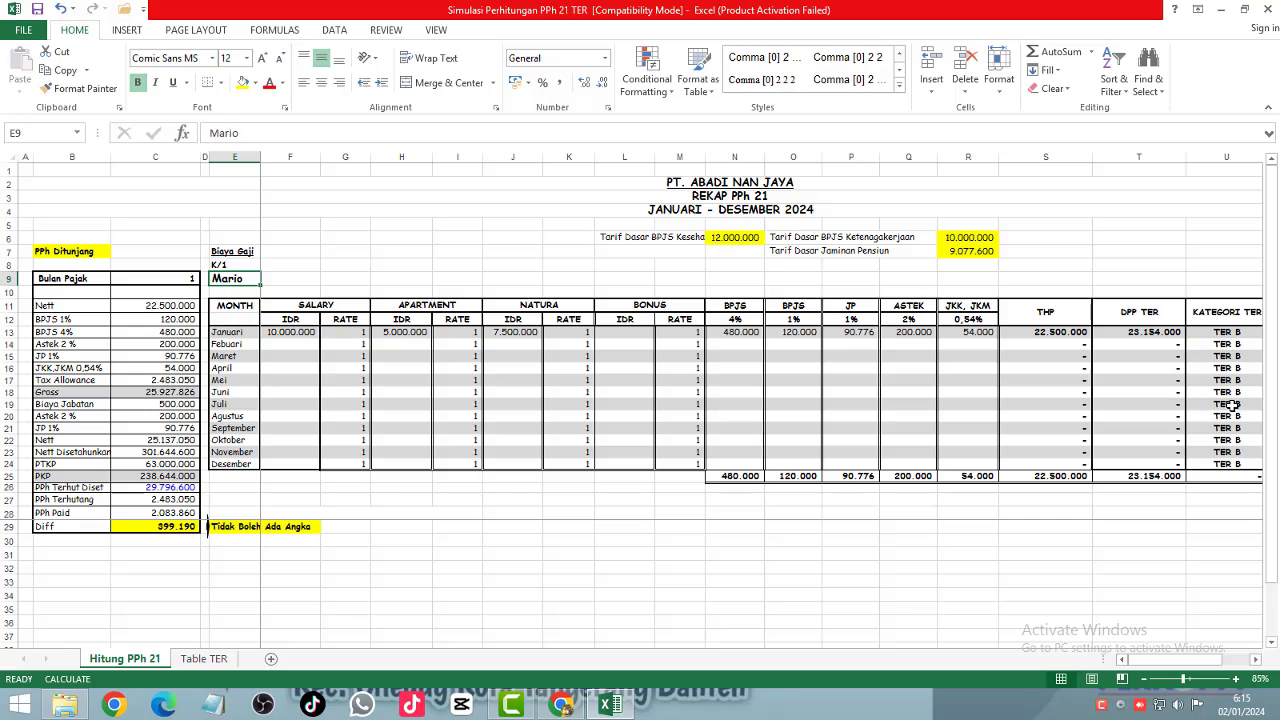
Step: Check the TER B table on page 9 of the PP 58 Tahun 2023 slides PDF in Chrome
{"action": "key", "text": "alt+Tab"}
{"action": "key", "text": "alt+Tab"}
{"action": "key", "text": "alt+Tab"}
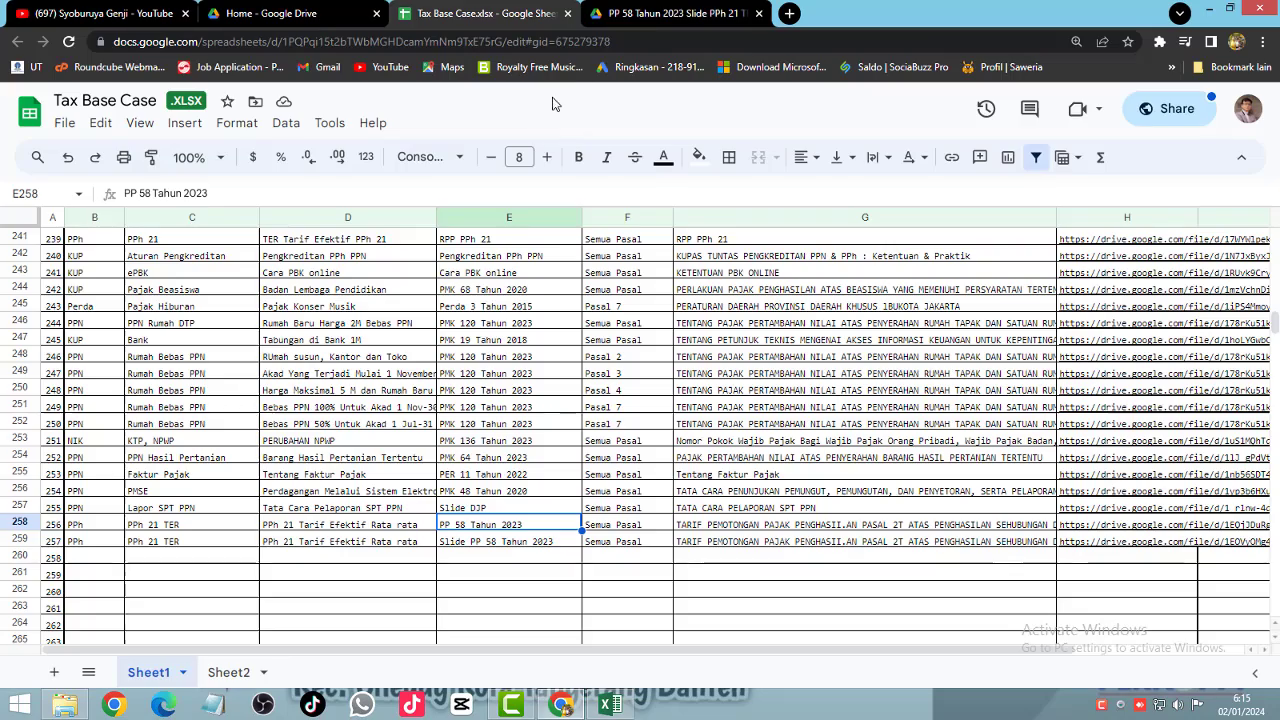
{"action": "left_click", "coordinate": [675, 13]}
{"action": "scroll", "coordinate": [560, 410], "scroll_direction": "down", "scroll_amount": 5}
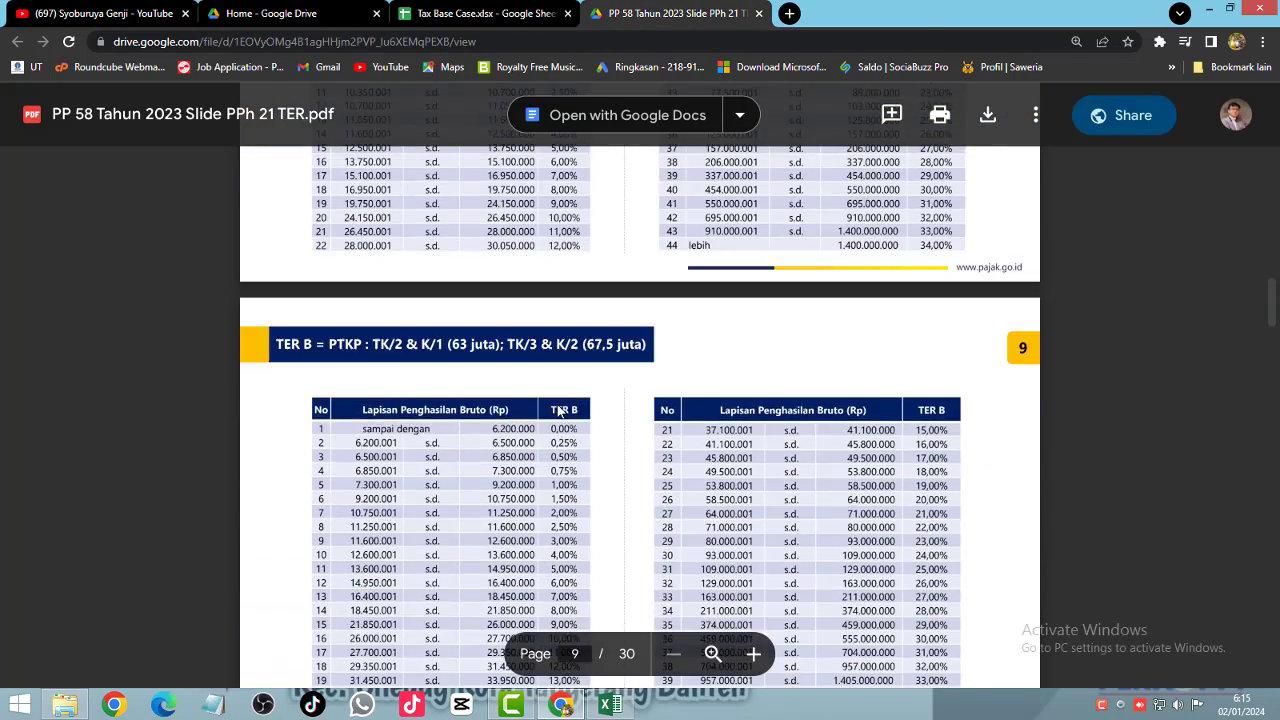
{"action": "scroll", "coordinate": [537, 388], "scroll_direction": "down", "scroll_amount": 1}
Step: Examine the TER A and TER B brackets in Excel's Table TER sheet, including the upper gross income limits, then return to Hitung PPh 21
{"action": "key", "text": "alt+Tab"}
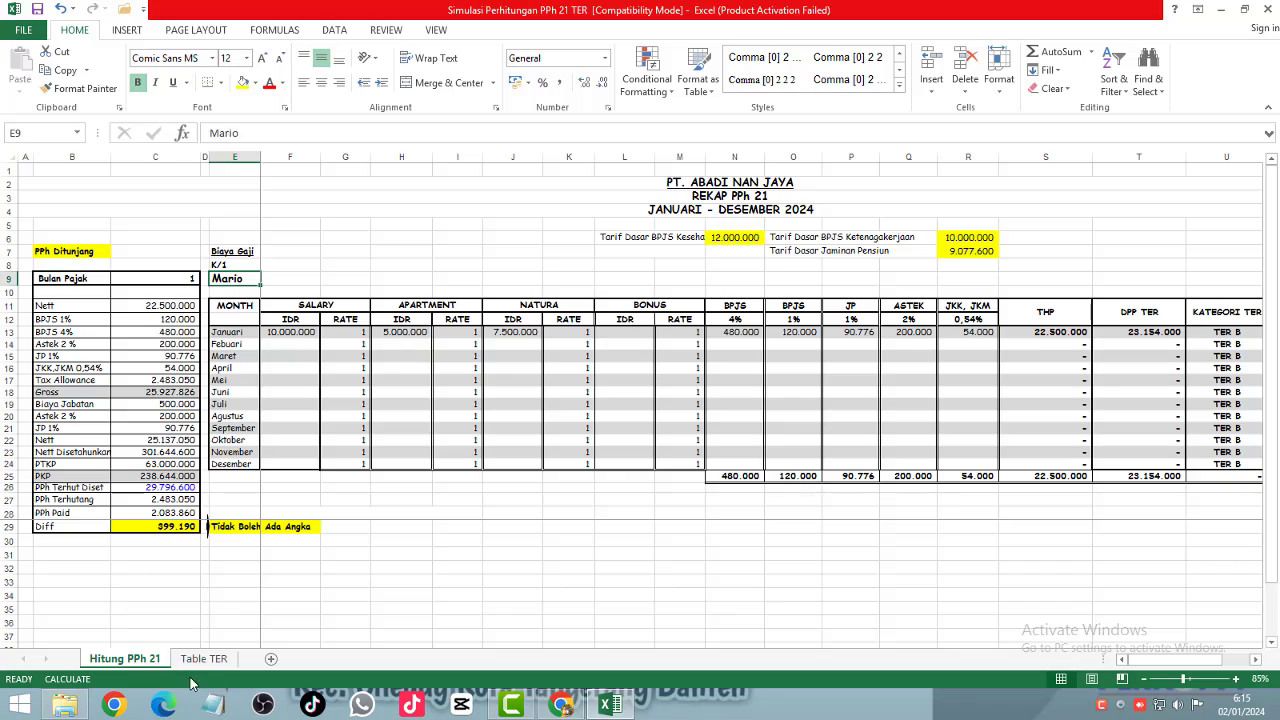
{"action": "left_click", "coordinate": [204, 659]}
{"action": "scroll", "coordinate": [125, 400], "scroll_direction": "down", "scroll_amount": 9}
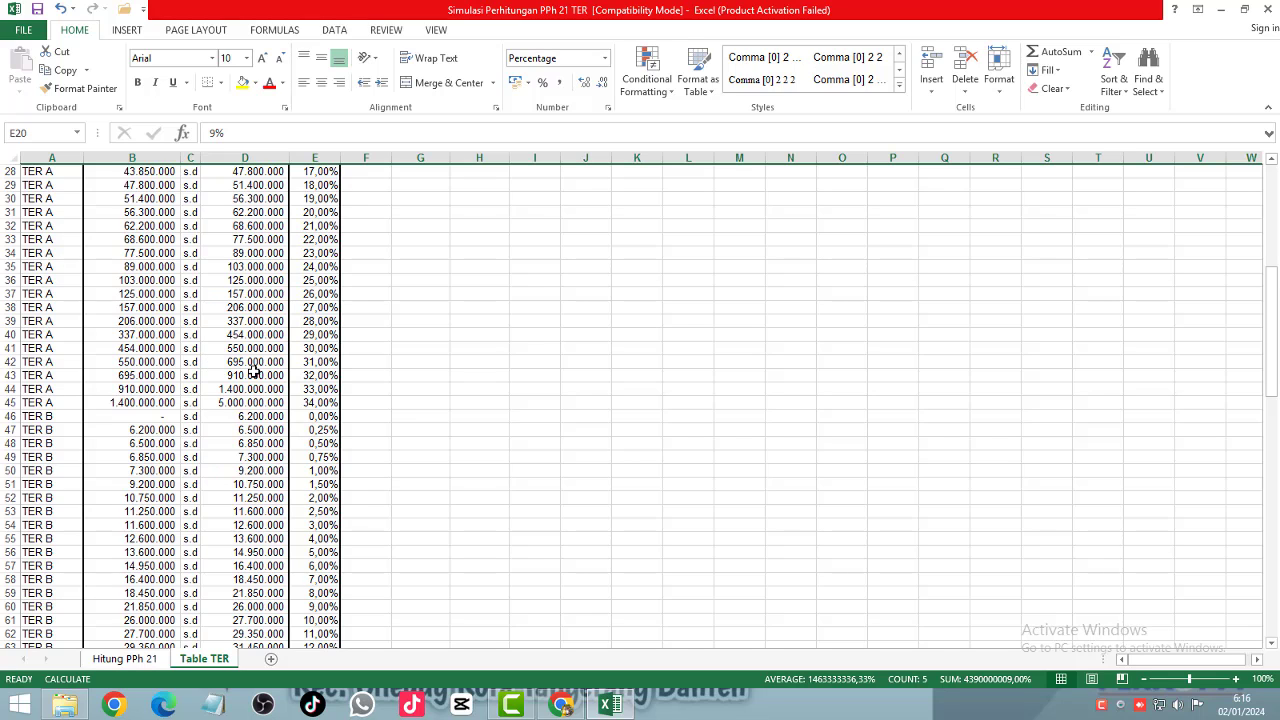
{"action": "scroll", "coordinate": [254, 371], "scroll_direction": "up", "scroll_amount": 9}
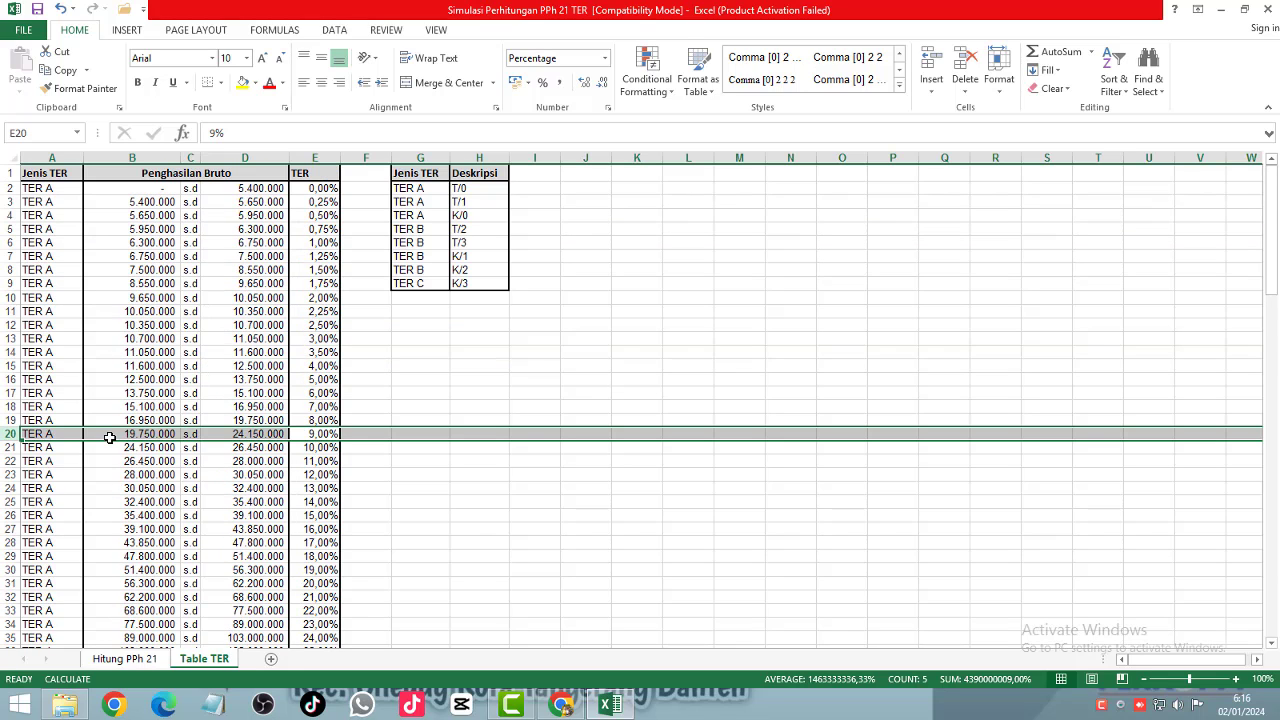
{"action": "scroll", "coordinate": [110, 437], "scroll_direction": "down", "scroll_amount": 5}
{"action": "scroll", "coordinate": [110, 437], "scroll_direction": "up", "scroll_amount": 5}
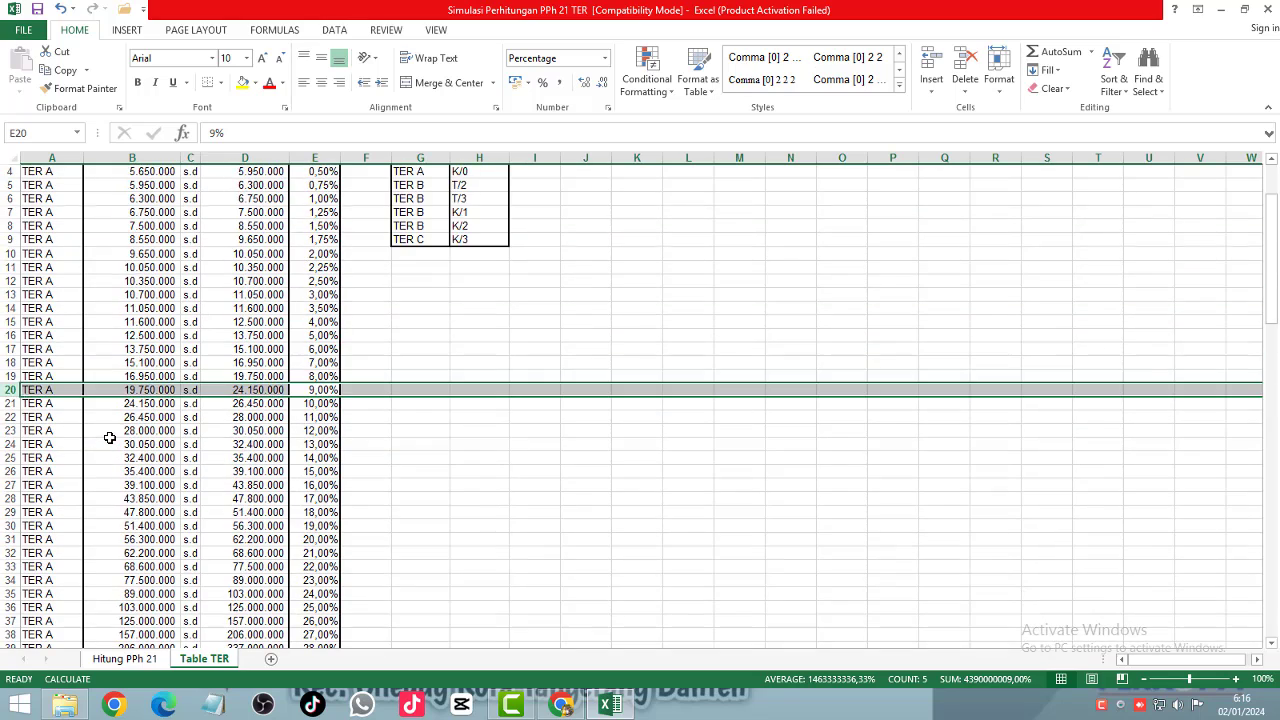
{"action": "left_click", "coordinate": [267, 157]}
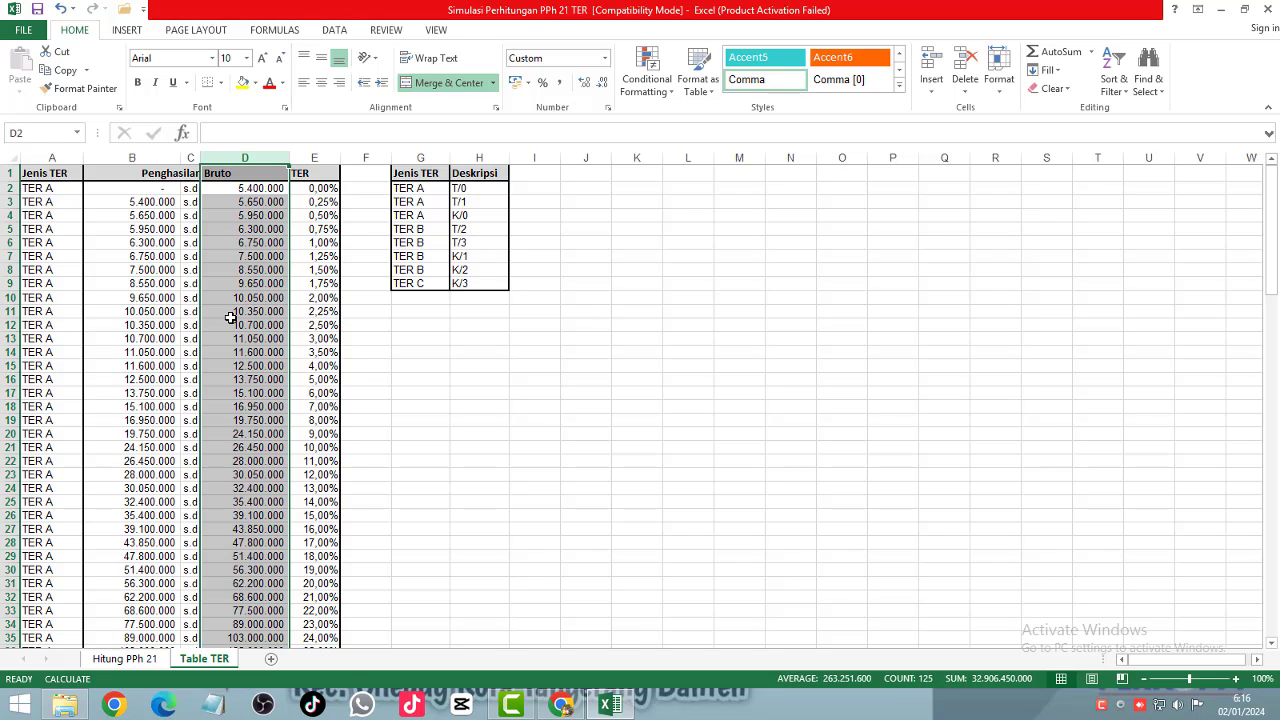
{"action": "key", "text": "ctrl+Page_Up"}
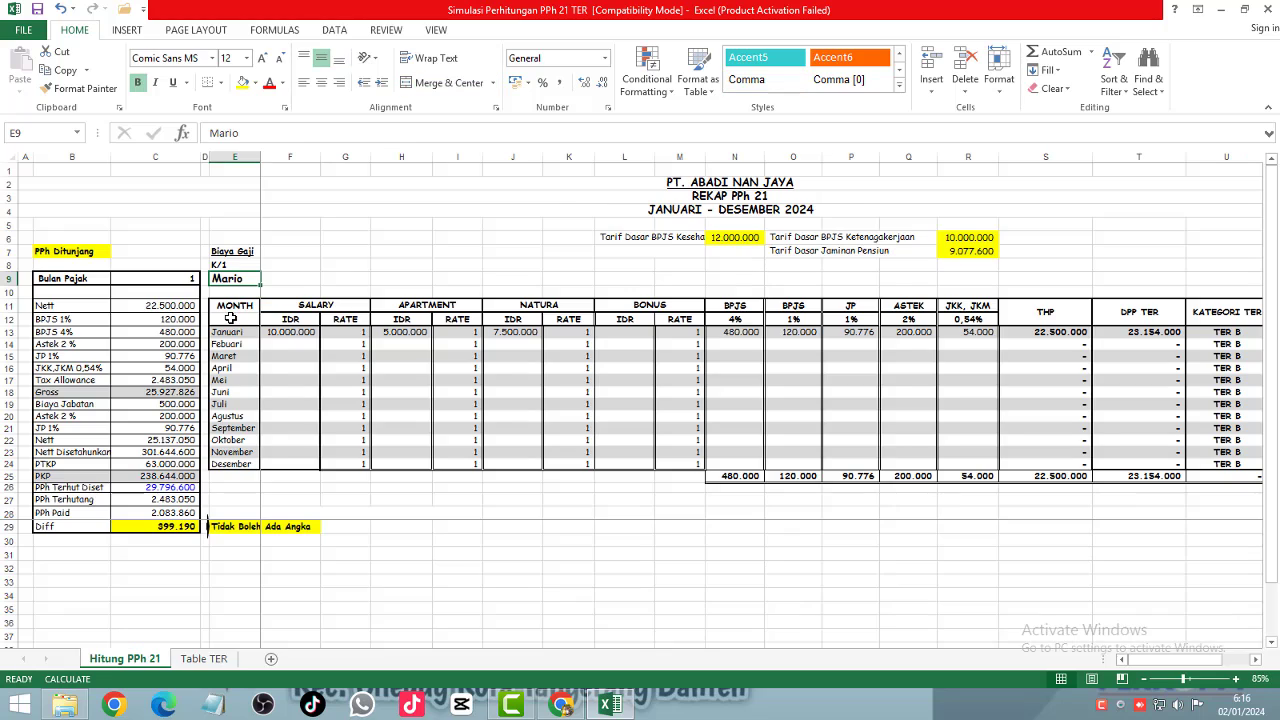
Step: Set the employee's marital status in cell E8 to K/3
{"action": "double_click", "coordinate": [228, 263]}
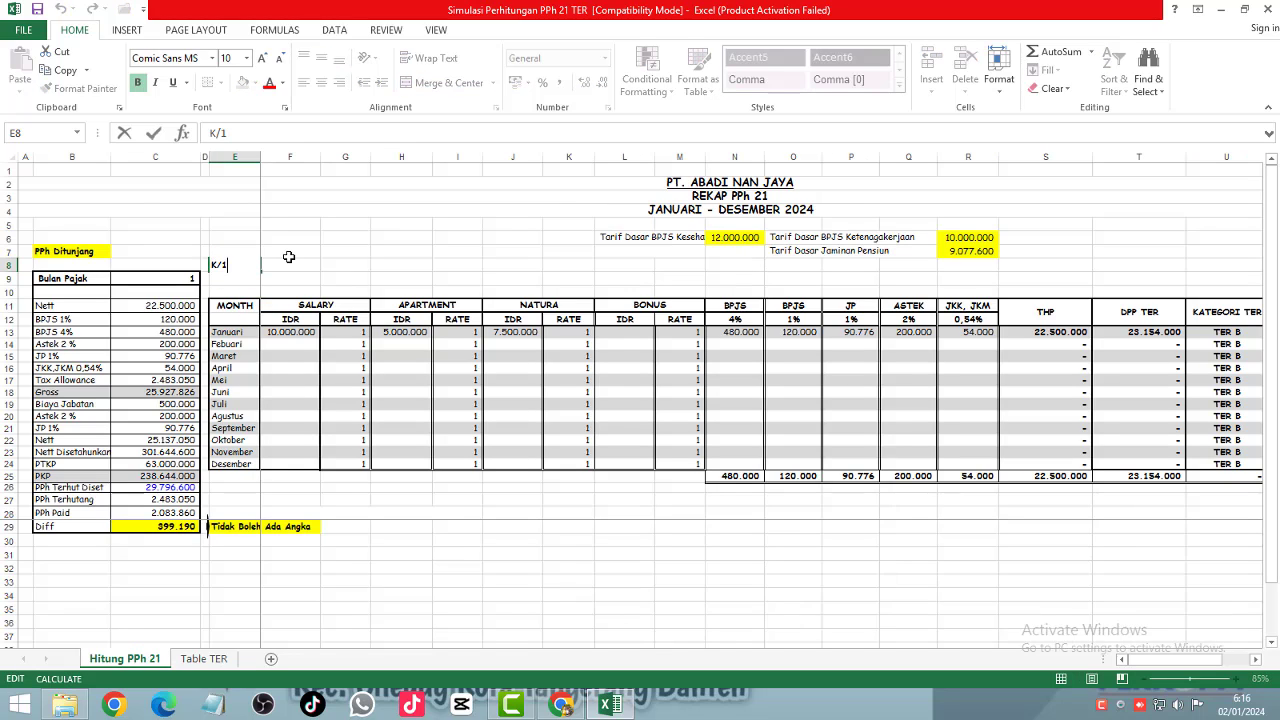
{"action": "key", "text": "BackSpace"}
{"action": "type", "text": "3"}
{"action": "key", "text": "Return"}
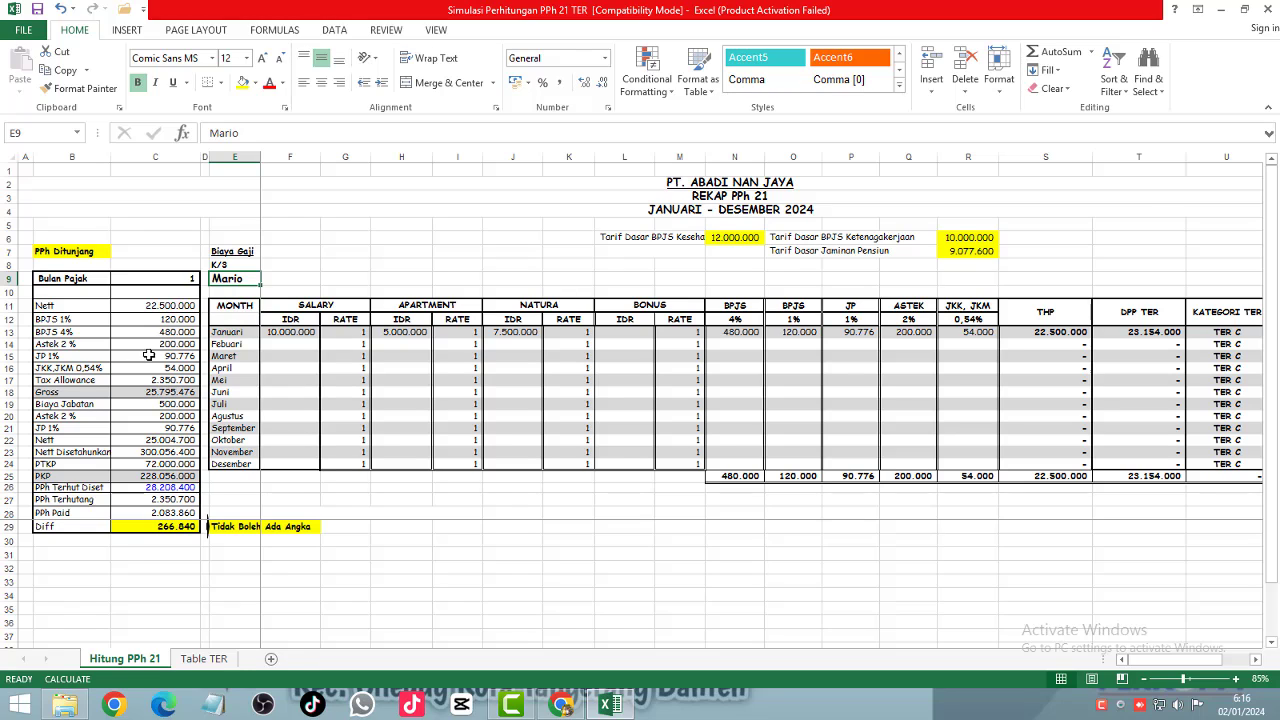
Step: Review the tax calculation summary in column C from the Nett row down to the Diff row
{"action": "left_click", "coordinate": [153, 293]}
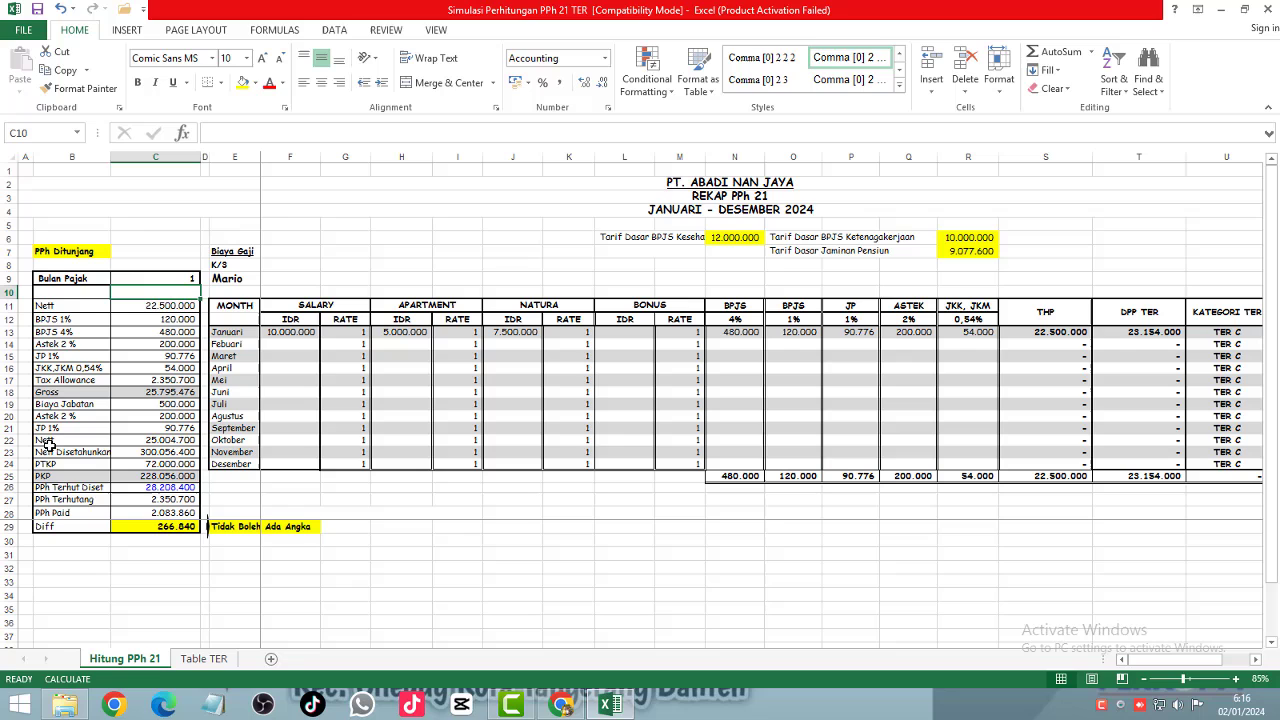
{"action": "left_click", "coordinate": [157, 307]}
{"action": "key", "text": "Down"}
{"action": "key", "text": "Down"}
{"action": "key", "text": "Down"}
{"action": "key", "text": "Down"}
{"action": "key", "text": "Down"}
{"action": "key", "text": "Down"}
{"action": "key", "text": "Down"}
{"action": "key", "text": "Down"}
{"action": "key", "text": "Down"}
{"action": "key", "text": "Down"}
{"action": "key", "text": "Down"}
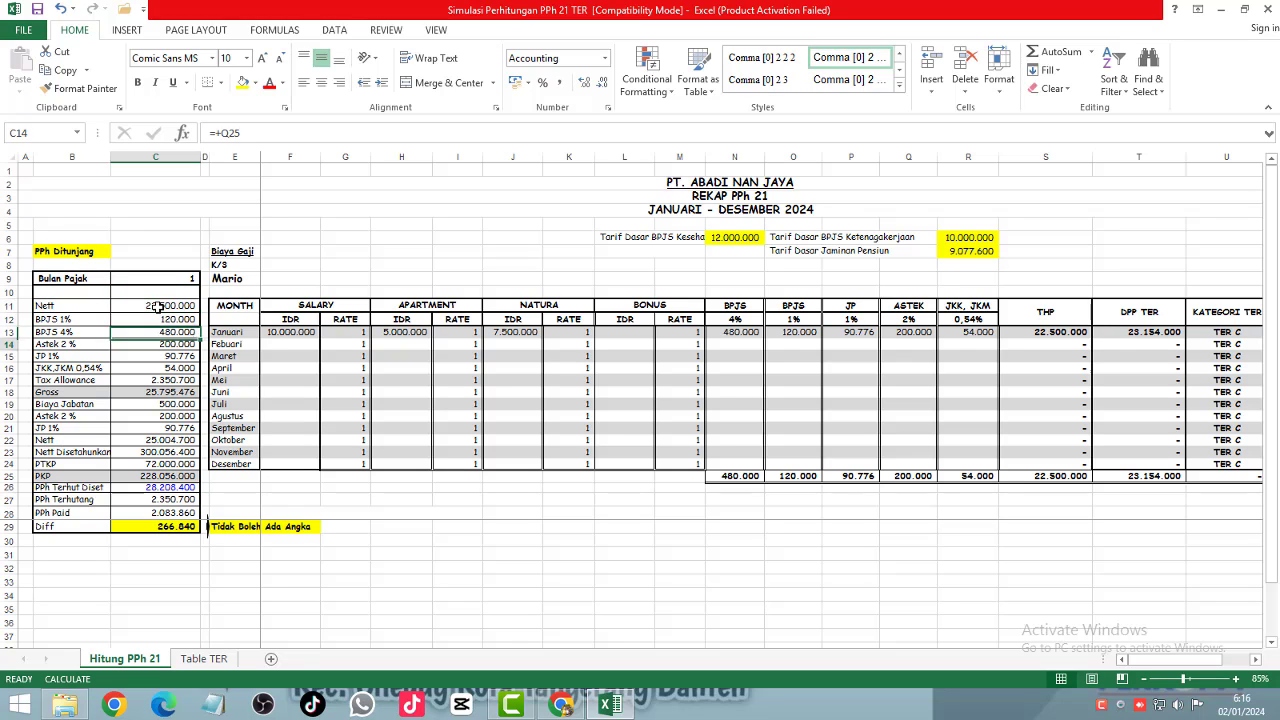
{"action": "key", "text": "Down"}
{"action": "key", "text": "Down"}
{"action": "key", "text": "Down"}
{"action": "key", "text": "Down"}
{"action": "key", "text": "Down"}
{"action": "key", "text": "Down"}
{"action": "key", "text": "Down"}
{"action": "key", "text": "Down"}
{"action": "key", "text": "Down"}
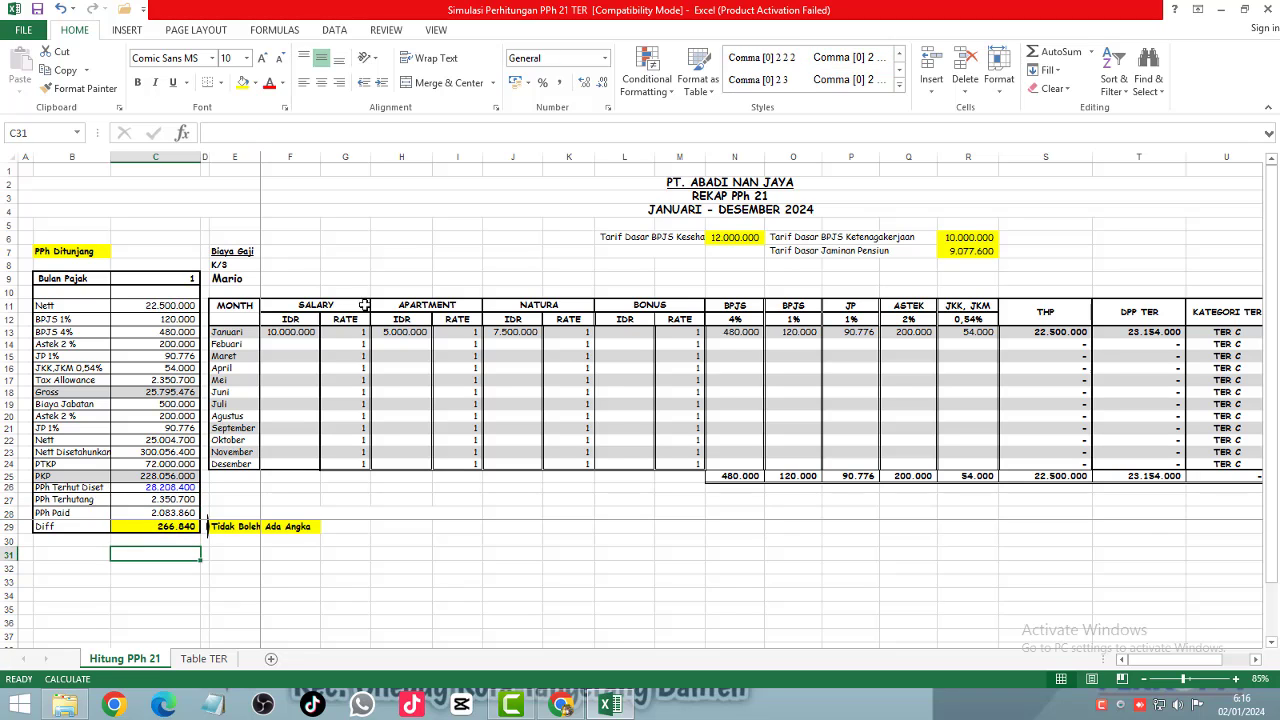
Step: Examine the monthly income and contribution table E11:R24, including the January salary and apartment entries in row 13
{"action": "left_click_drag", "start_coordinate": [240, 305], "coordinate": [969, 460]}
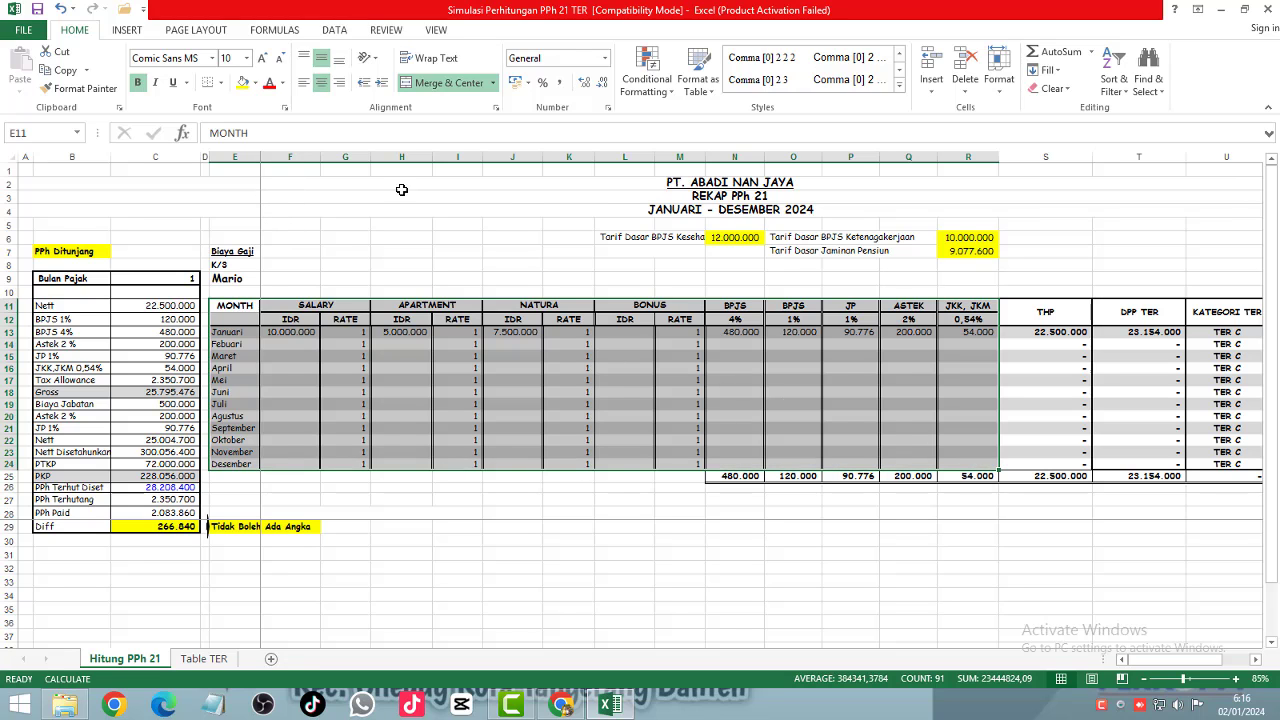
{"action": "scroll", "coordinate": [966, 191], "scroll_direction": "up", "scroll_amount": 1}
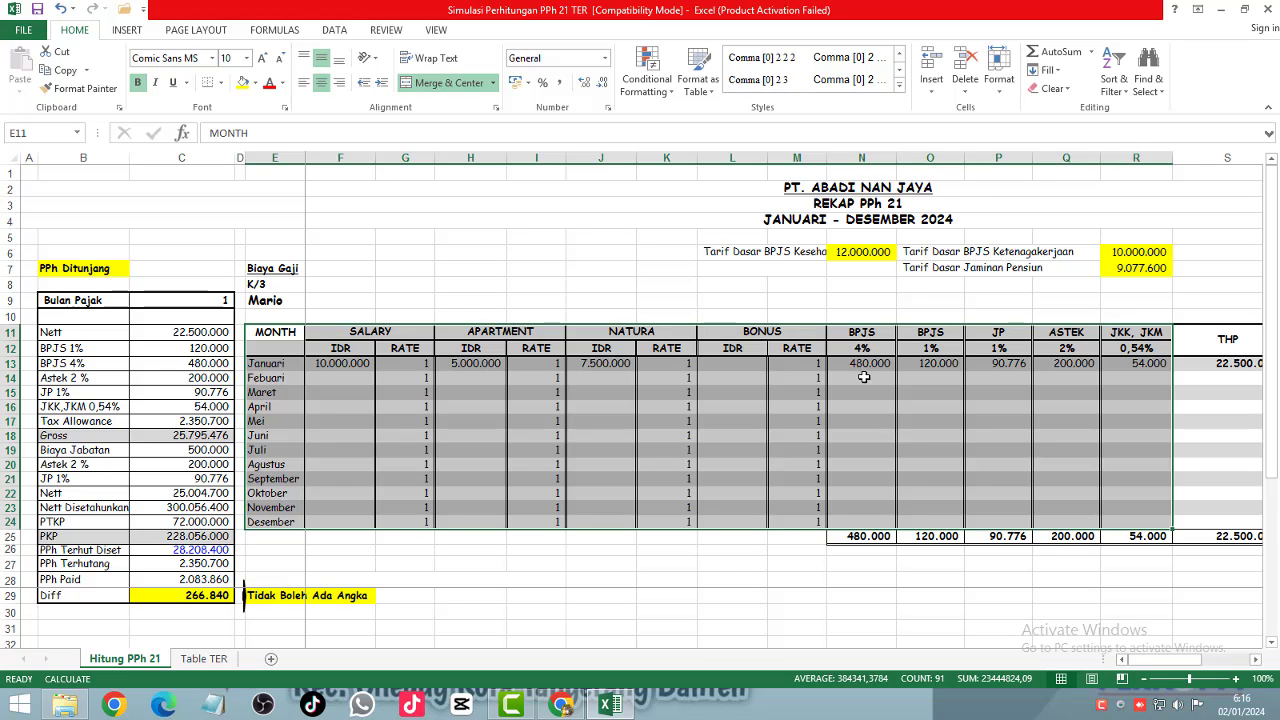
{"action": "left_click", "coordinate": [352, 366]}
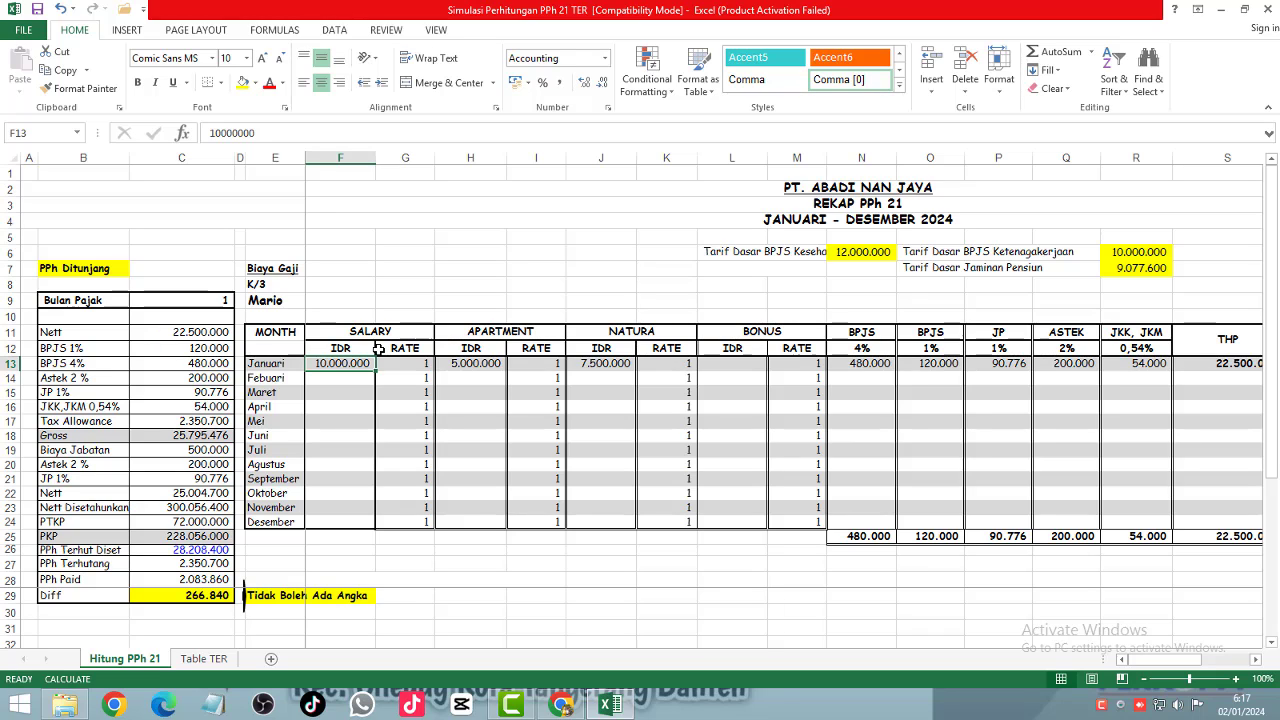
{"action": "key", "text": "Right"}
{"action": "key", "text": "Right"}
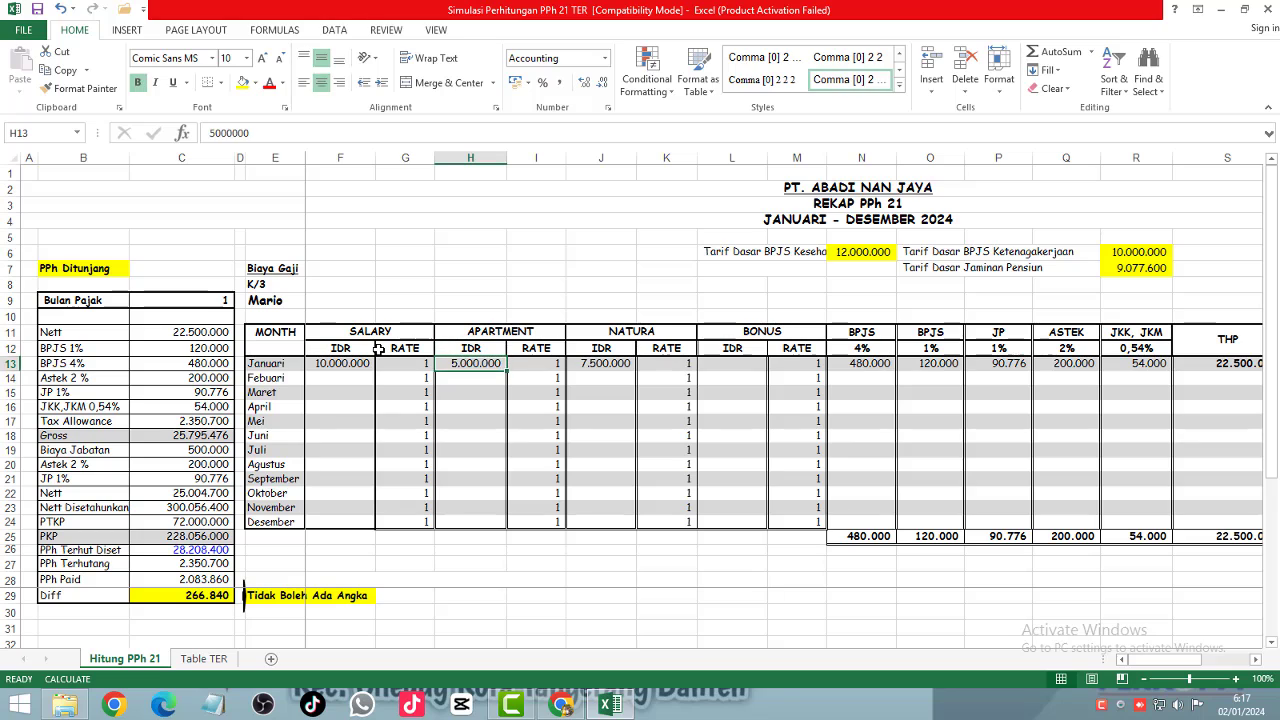
{"action": "key", "text": "Return"}
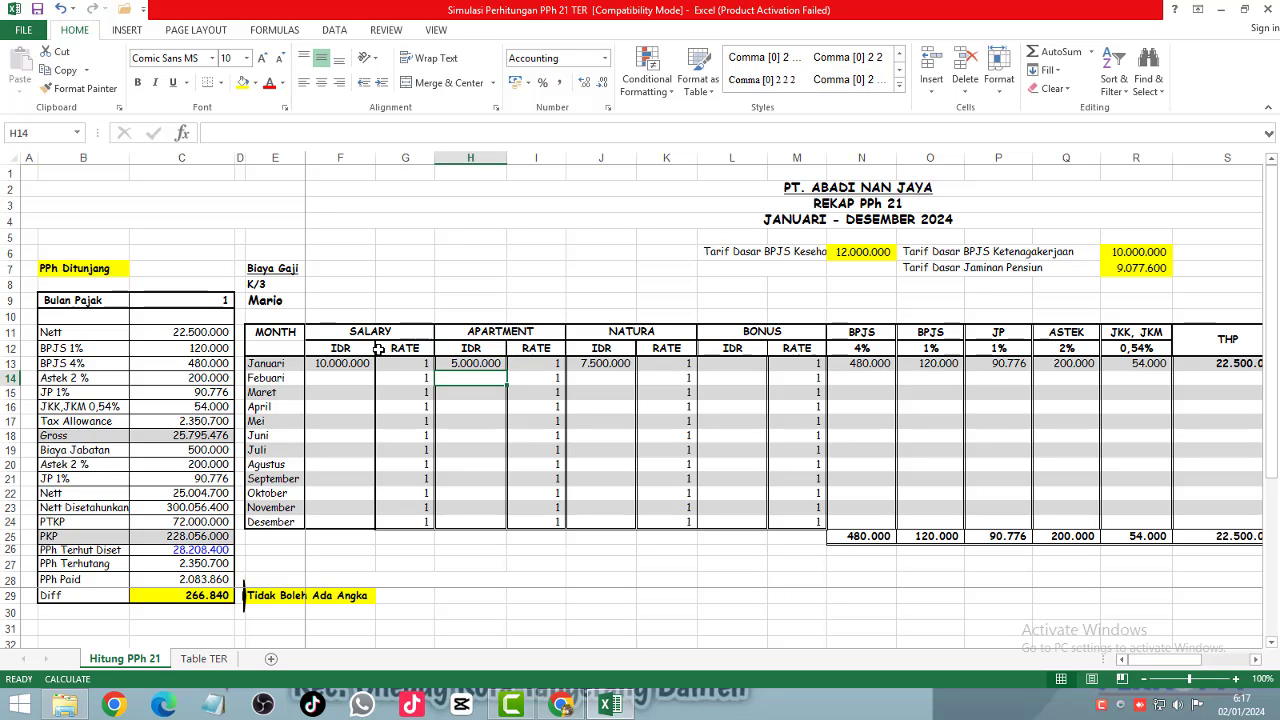
{"action": "key", "text": "Up"}
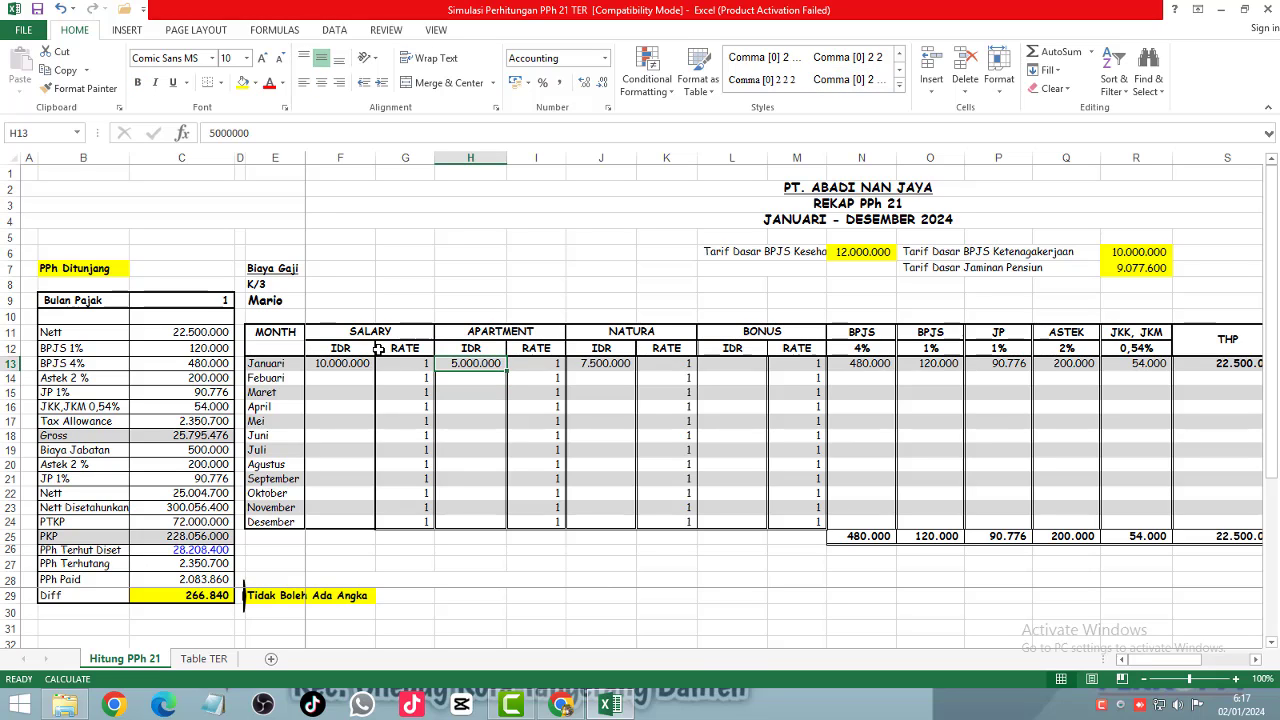
{"action": "key", "text": "shift+space"}
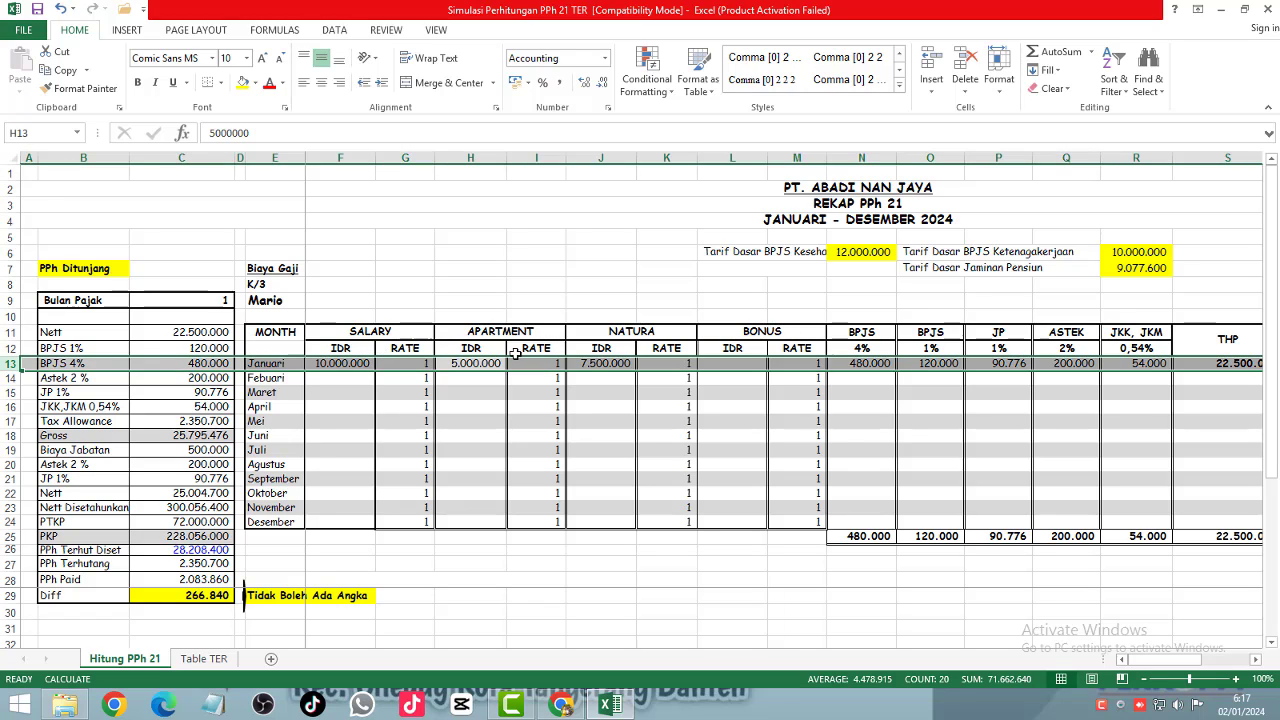
Step: Clear the January Natura amount in cell J13
{"action": "left_click", "coordinate": [604, 365]}
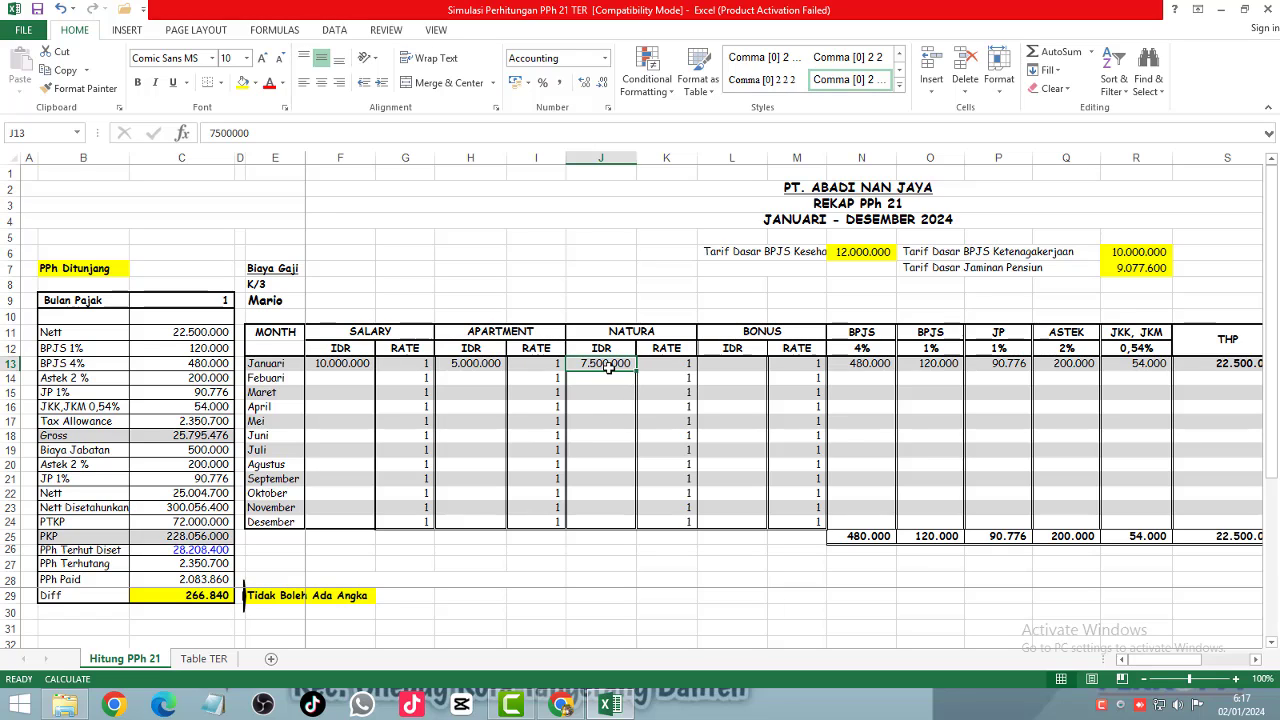
{"action": "key", "text": "Delete"}
{"action": "key", "text": "Right"}
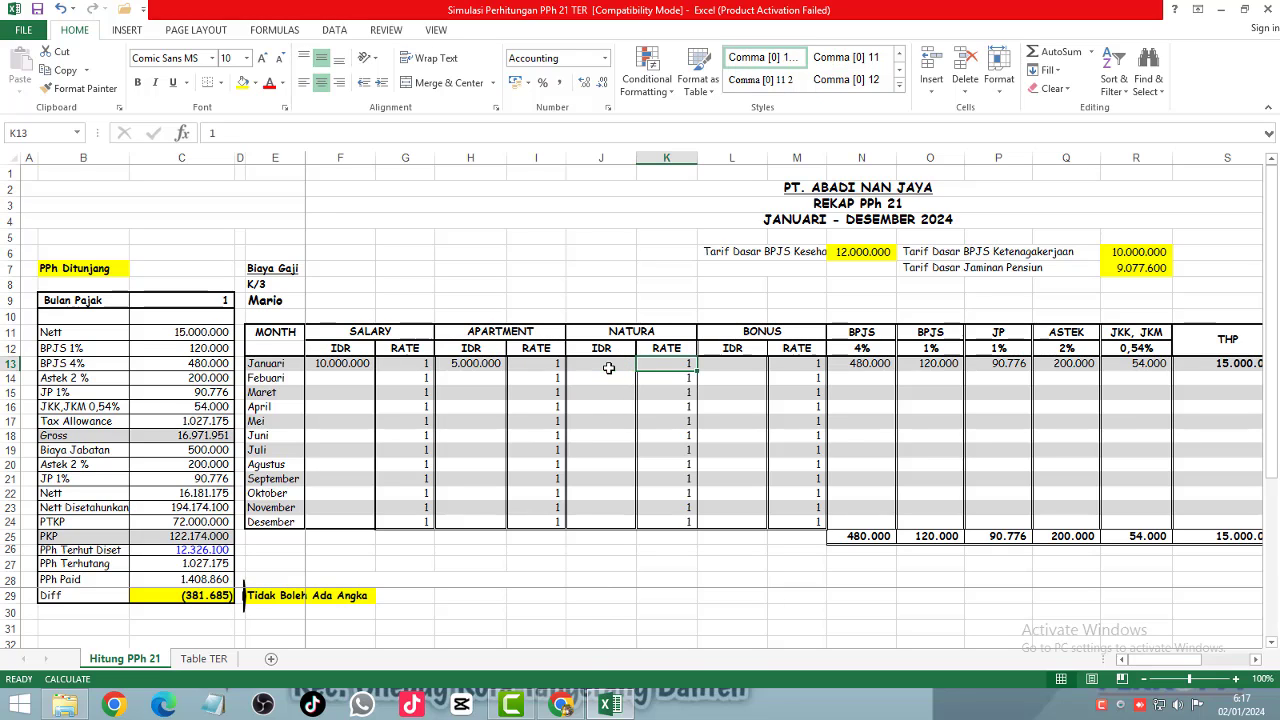
Step: Inspect the Natura rate, the January bonus cell, the BPJS 4% formula in N13 with its base N6, and the January salary
{"action": "left_click", "coordinate": [686, 408]}
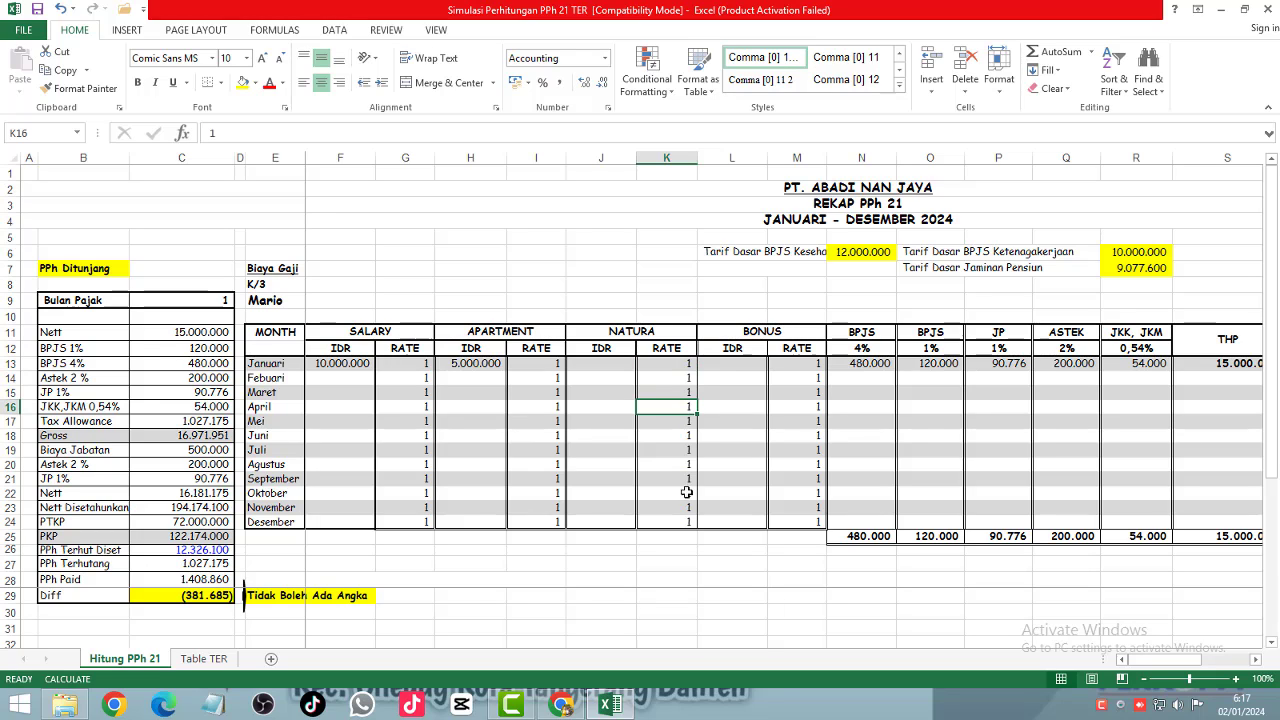
{"action": "left_click", "coordinate": [686, 366]}
{"action": "left_click", "coordinate": [746, 366]}
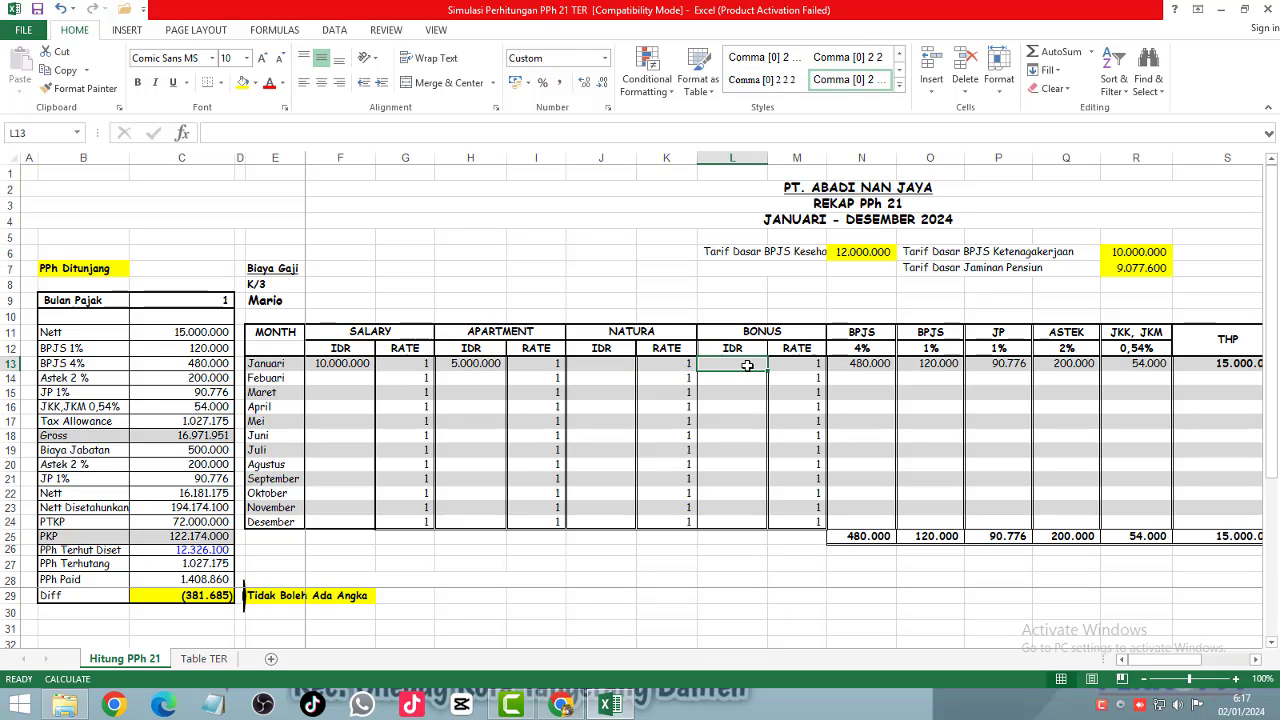
{"action": "left_click", "coordinate": [889, 366]}
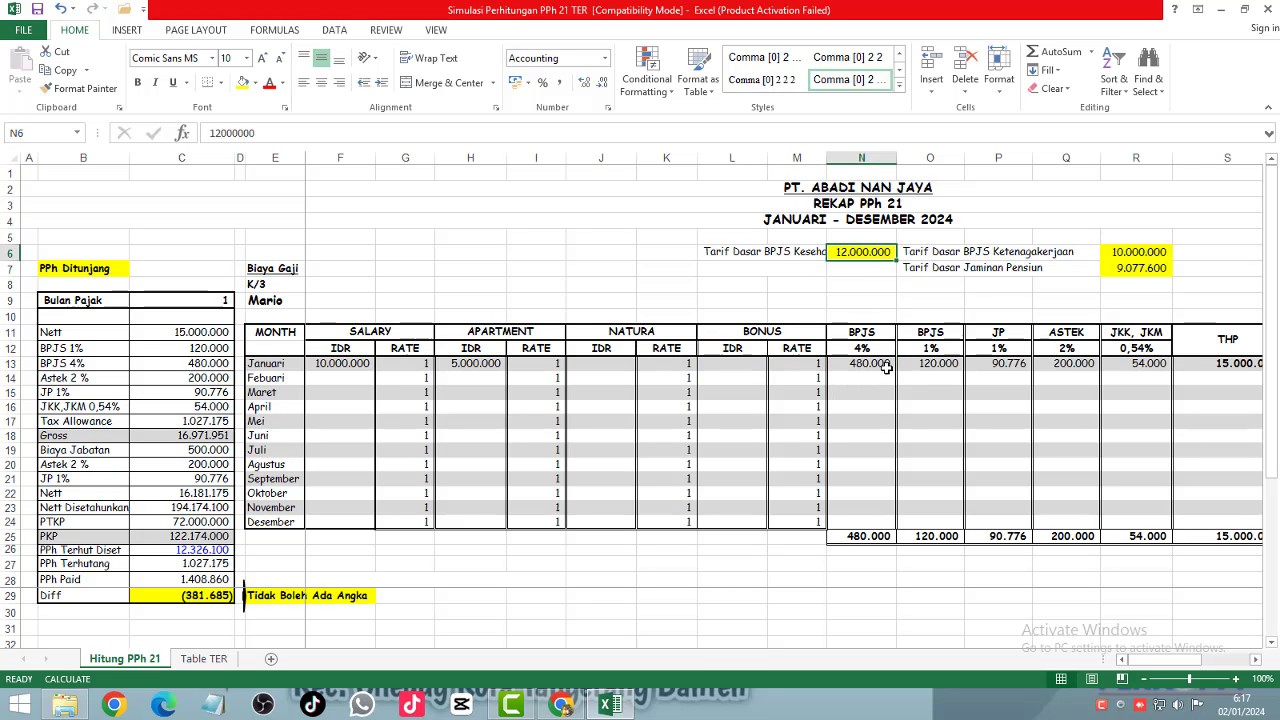
{"action": "double_click", "coordinate": [886, 366]}
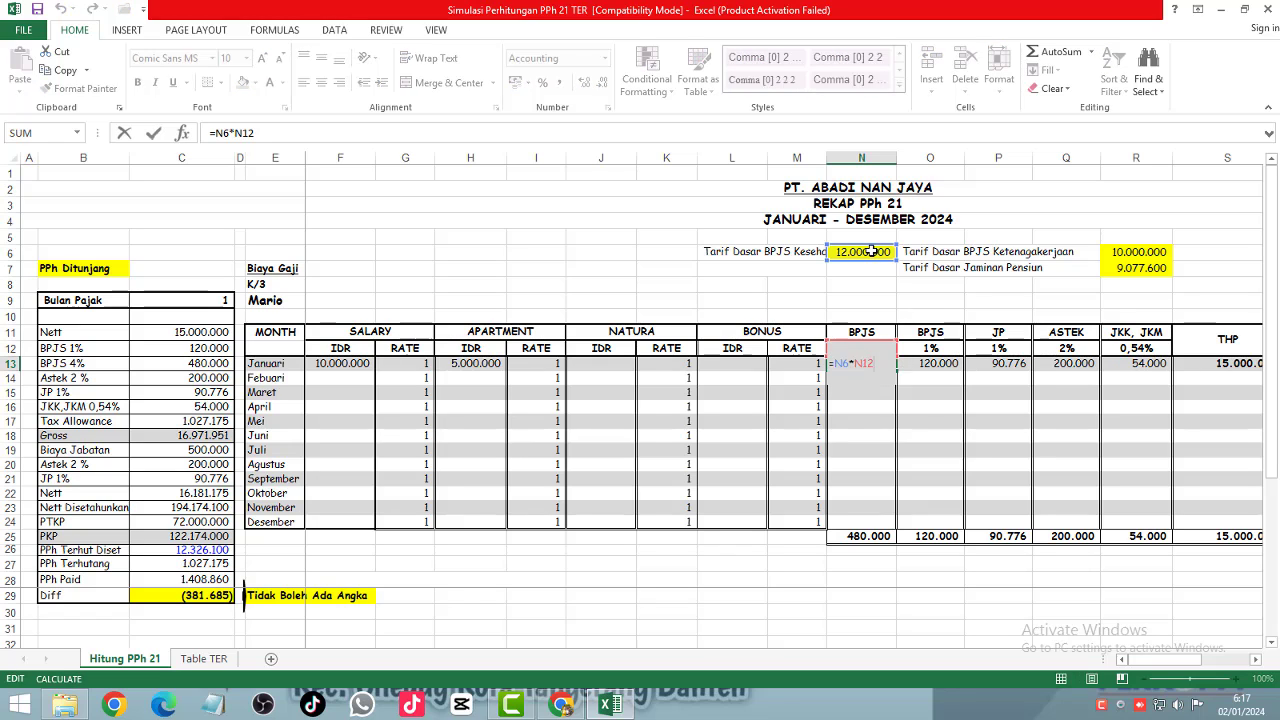
{"action": "key", "text": "Escape"}
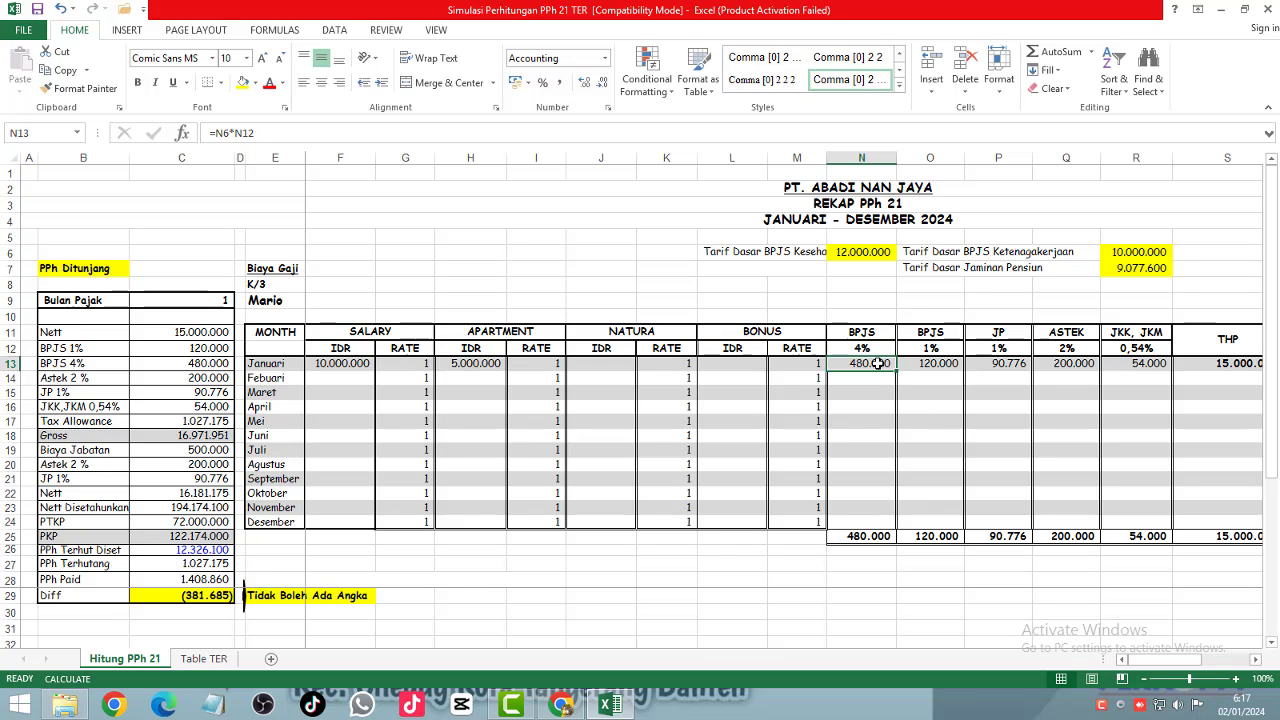
{"action": "key", "text": "Up"}
{"action": "key", "text": "Left"}
{"action": "key", "text": "Left"}
{"action": "key", "text": "Left"}
{"action": "key", "text": "Left"}
{"action": "key", "text": "Left"}
{"action": "key", "text": "Left"}
{"action": "key", "text": "Left"}
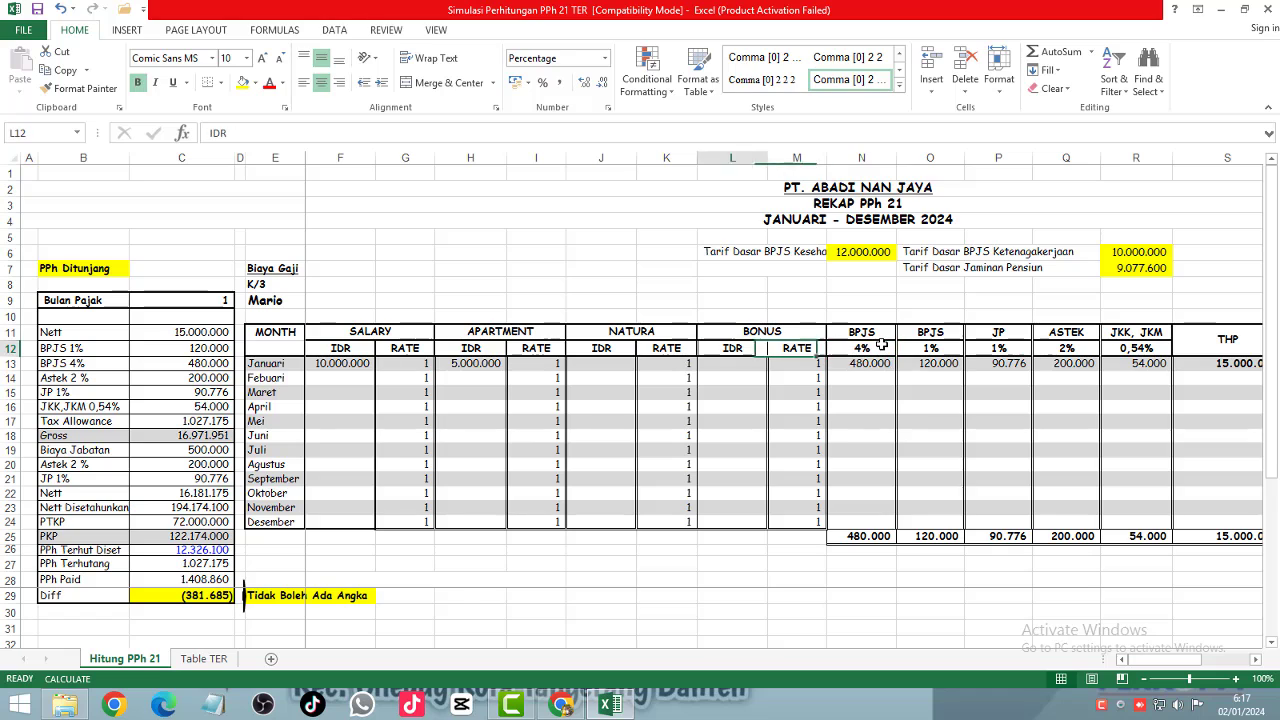
{"action": "key", "text": "Left"}
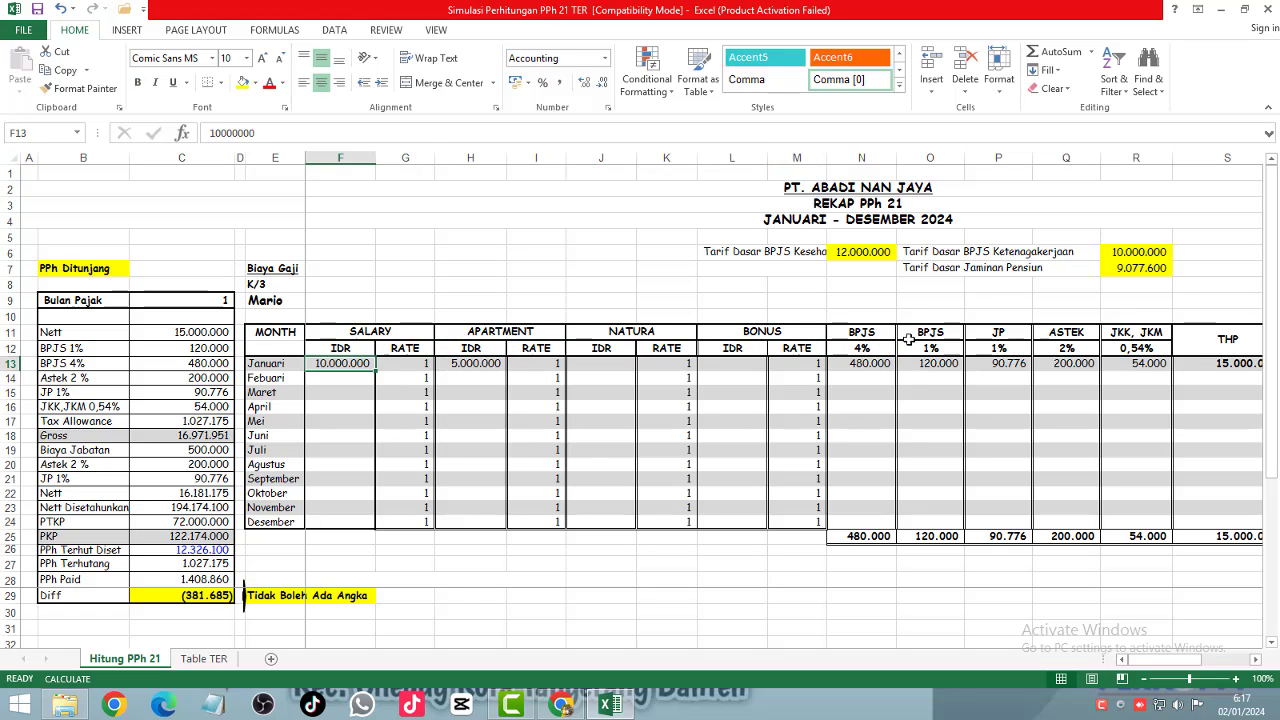
Step: Check the January BPJS, JP, ASTEK, JKK/JKM and THP formulas in cells N13 to S13
{"action": "left_click", "coordinate": [882, 368]}
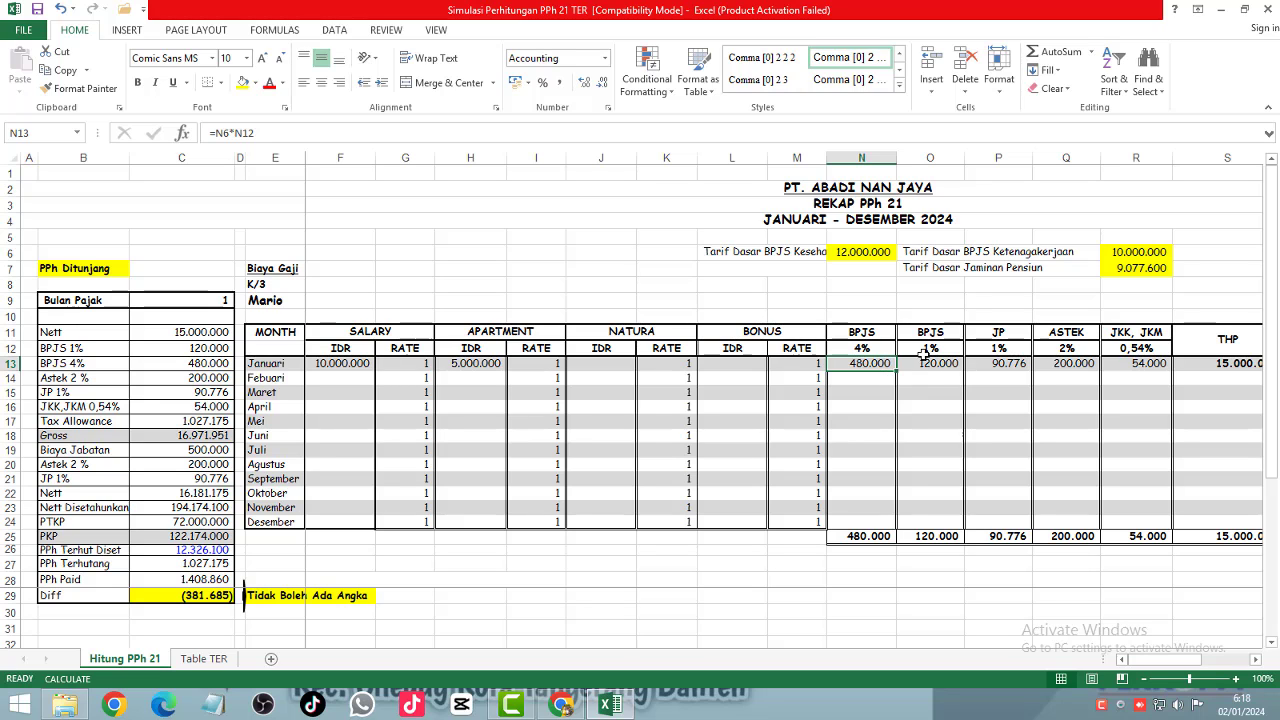
{"action": "key", "text": "Right"}
{"action": "key", "text": "Right"}
{"action": "key", "text": "Right"}
{"action": "key", "text": "Right"}
{"action": "key", "text": "Right"}
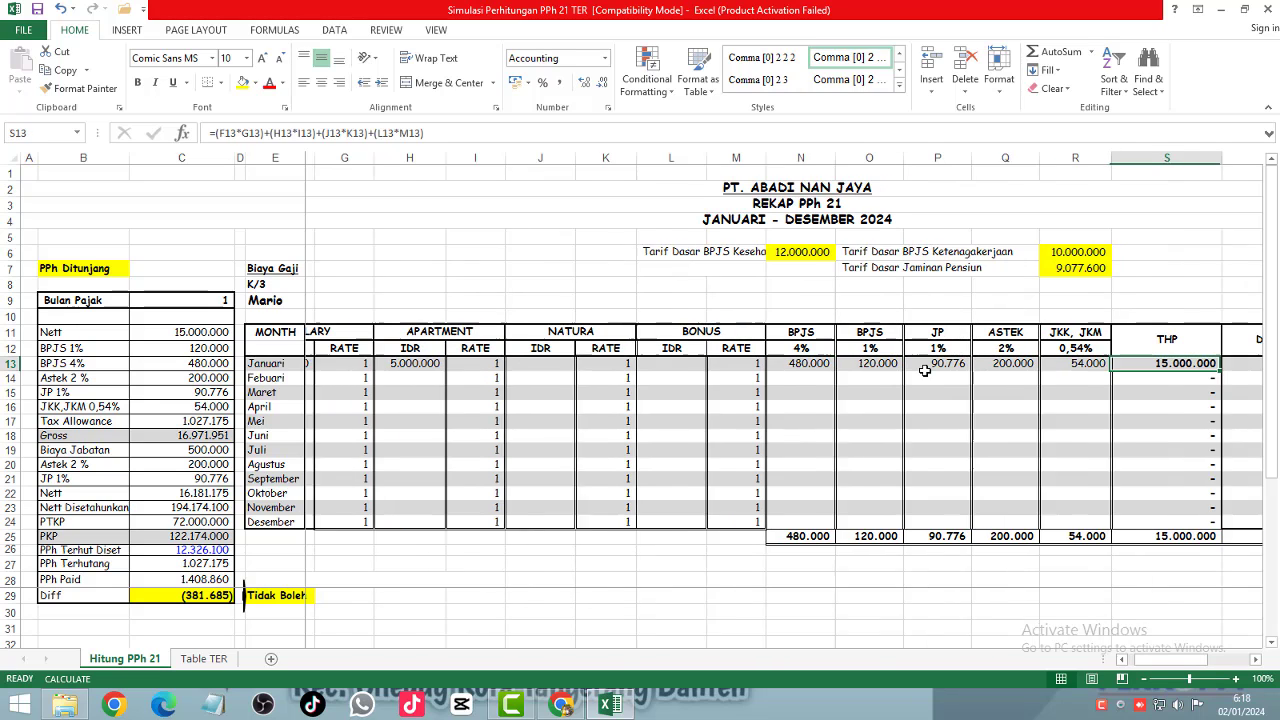
{"action": "key", "text": "Left"}
{"action": "key", "text": "Left"}
{"action": "key", "text": "Left"}
{"action": "key", "text": "Left"}
{"action": "key", "text": "Left"}
{"action": "key", "text": "Right"}
{"action": "key", "text": "Right"}
{"action": "key", "text": "Right"}
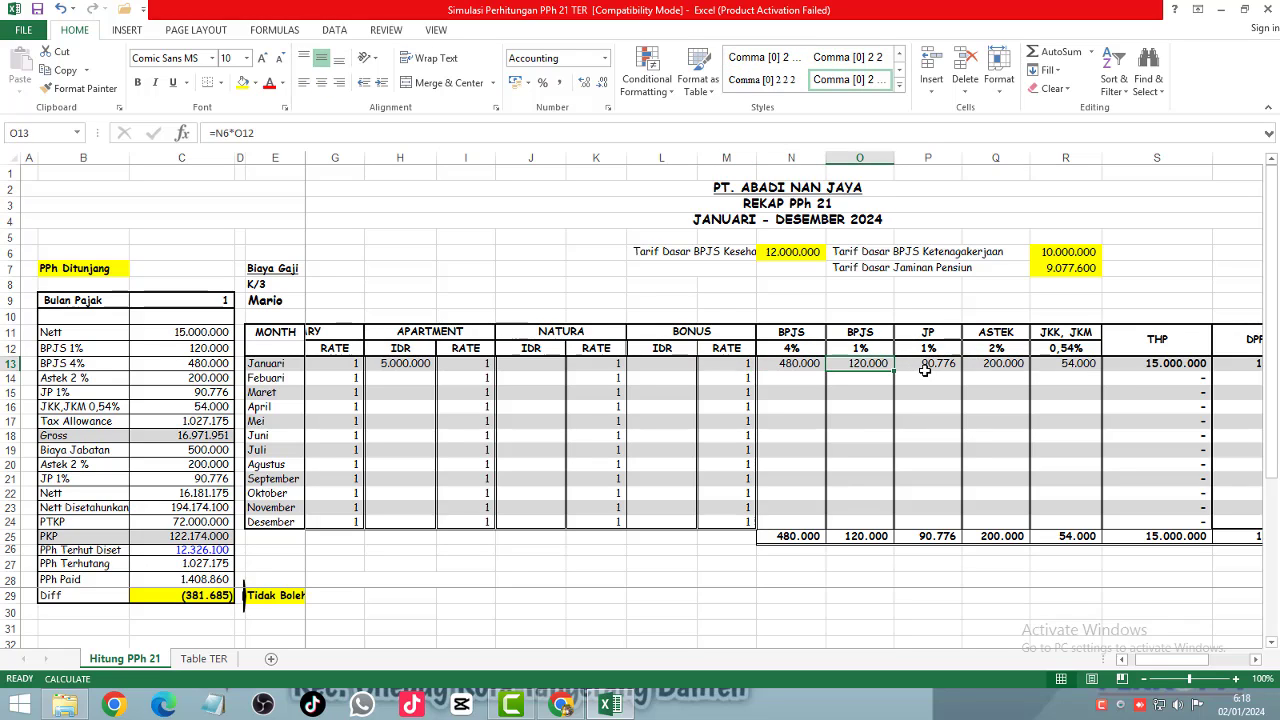
{"action": "key", "text": "Right"}
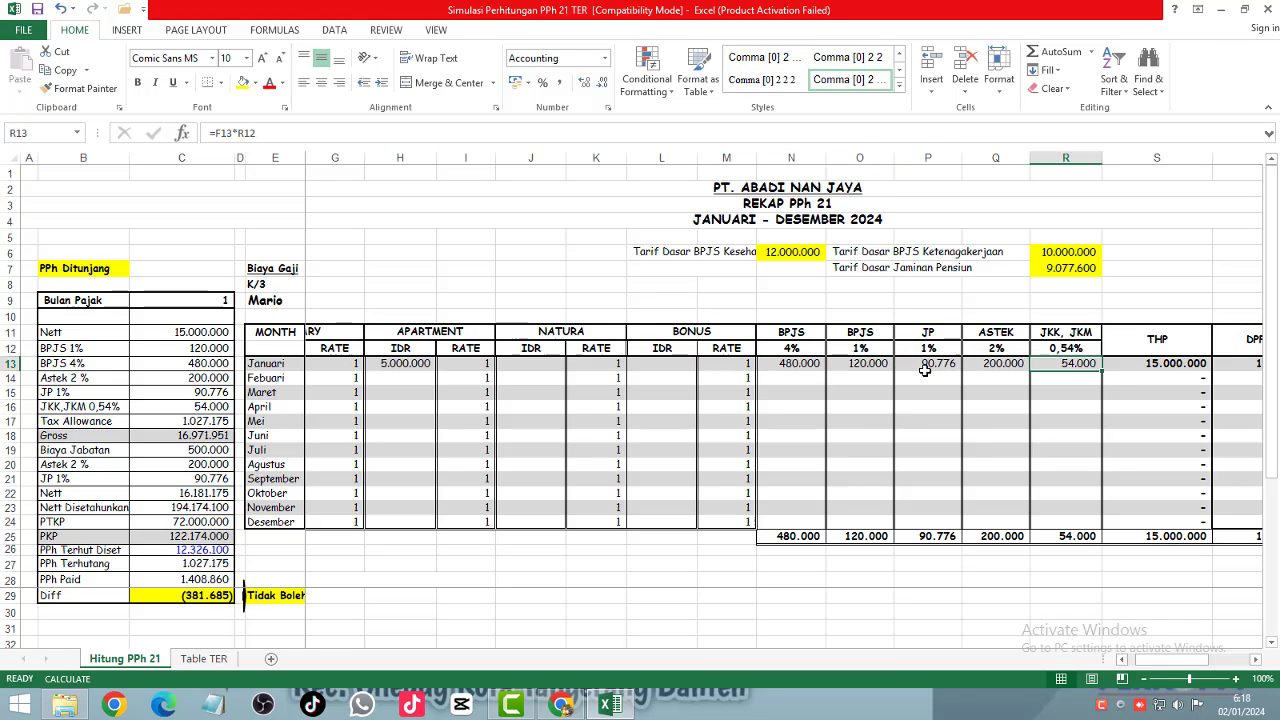
{"action": "key", "text": "Left"}
{"action": "key", "text": "Right"}
{"action": "key", "text": "Left"}
{"action": "key", "text": "Left"}
{"action": "key", "text": "Left"}
{"action": "key", "text": "Left"}
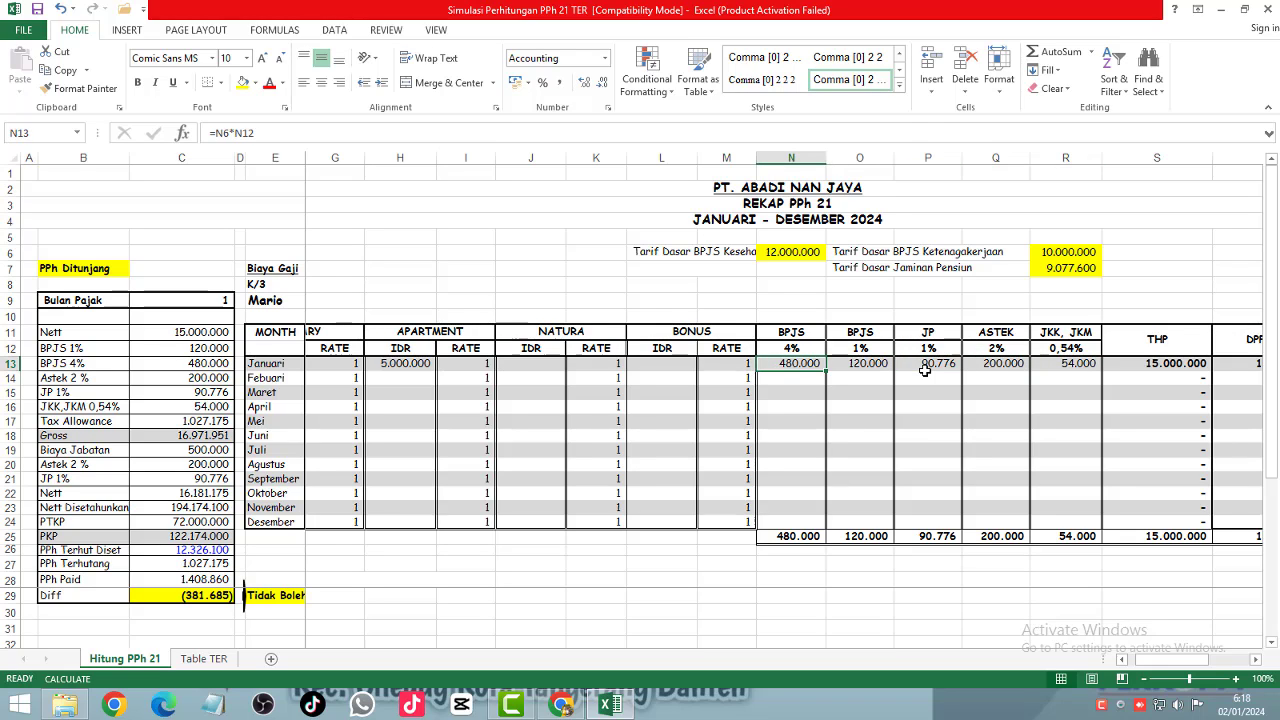
{"action": "key", "text": "Right"}
{"action": "key", "text": "Left"}
Step: Replace the January BPJS 4% formula in cell N13 with the fixed amount 340.000
{"action": "type", "text": "3"}
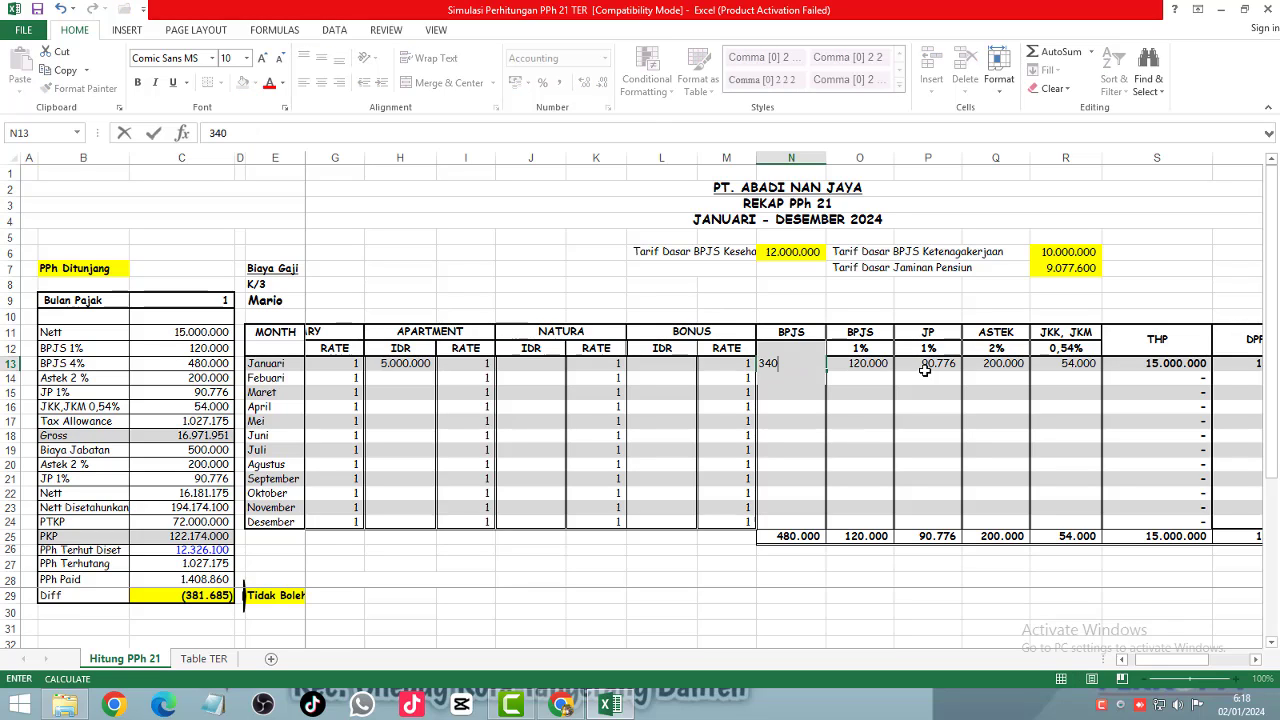
{"action": "type", "text": "40.000"}
{"action": "key", "text": "Right"}
{"action": "left_click", "coordinate": [925, 367]}
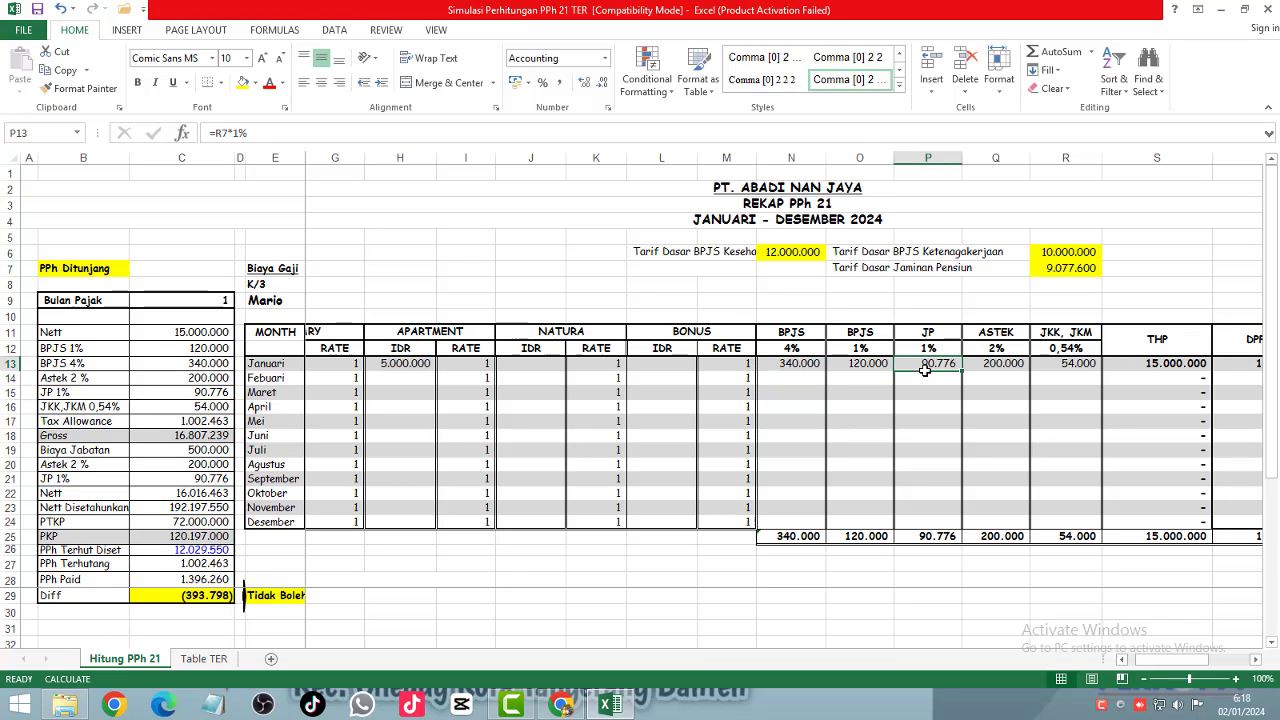
Step: Look over the contribution columns N to R and undo the manual BPJS 4% entry in cell N13
{"action": "left_click_drag", "start_coordinate": [812, 332], "coordinate": [1090, 465]}
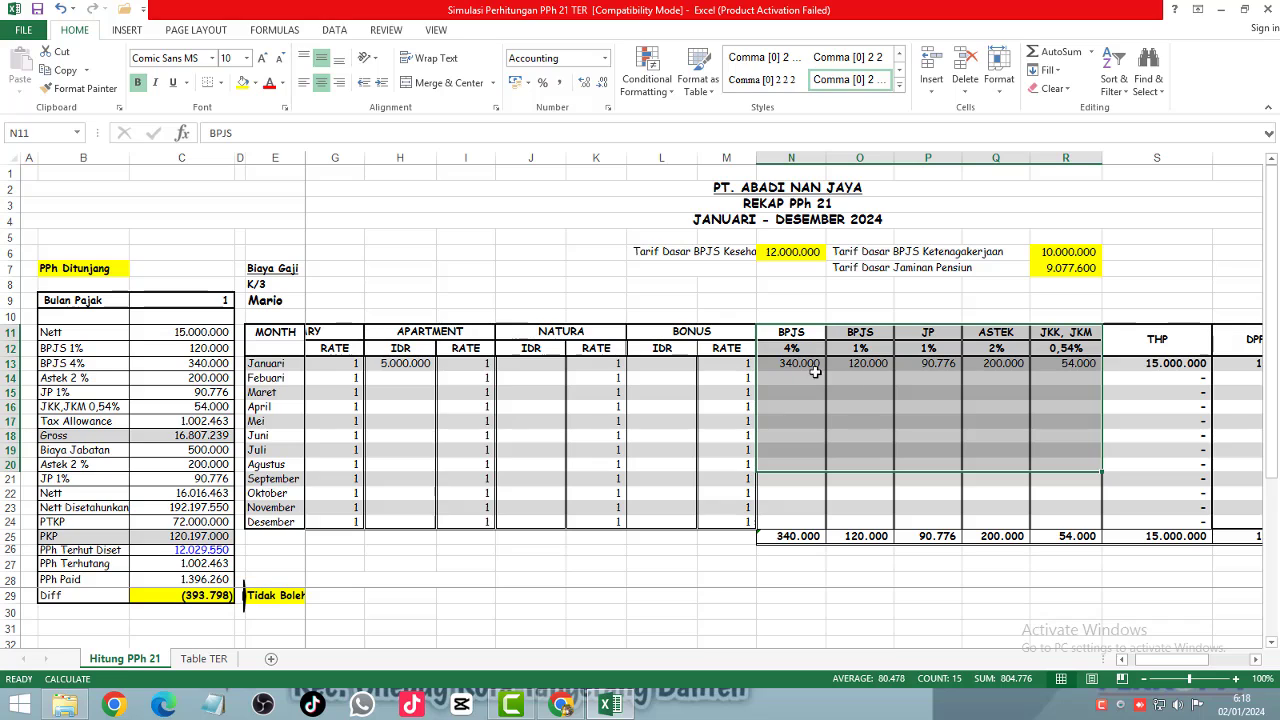
{"action": "left_click", "coordinate": [789, 352]}
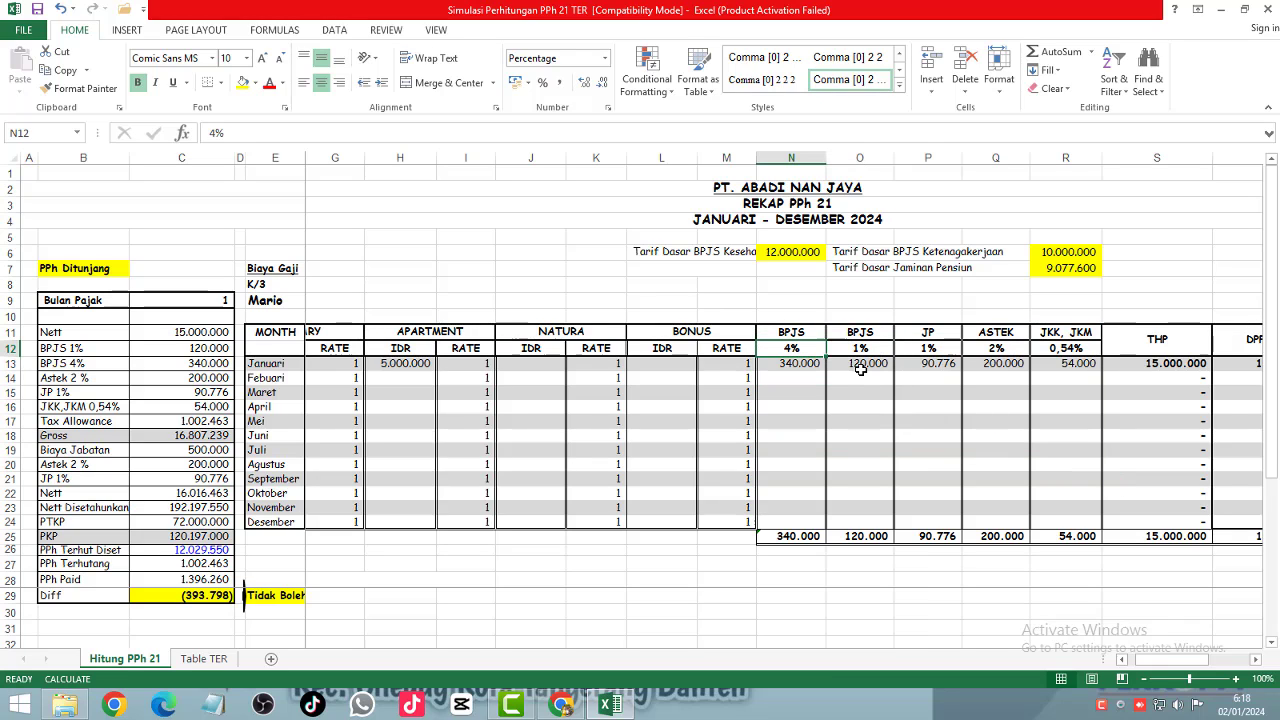
{"action": "key", "text": "ctrl+z"}
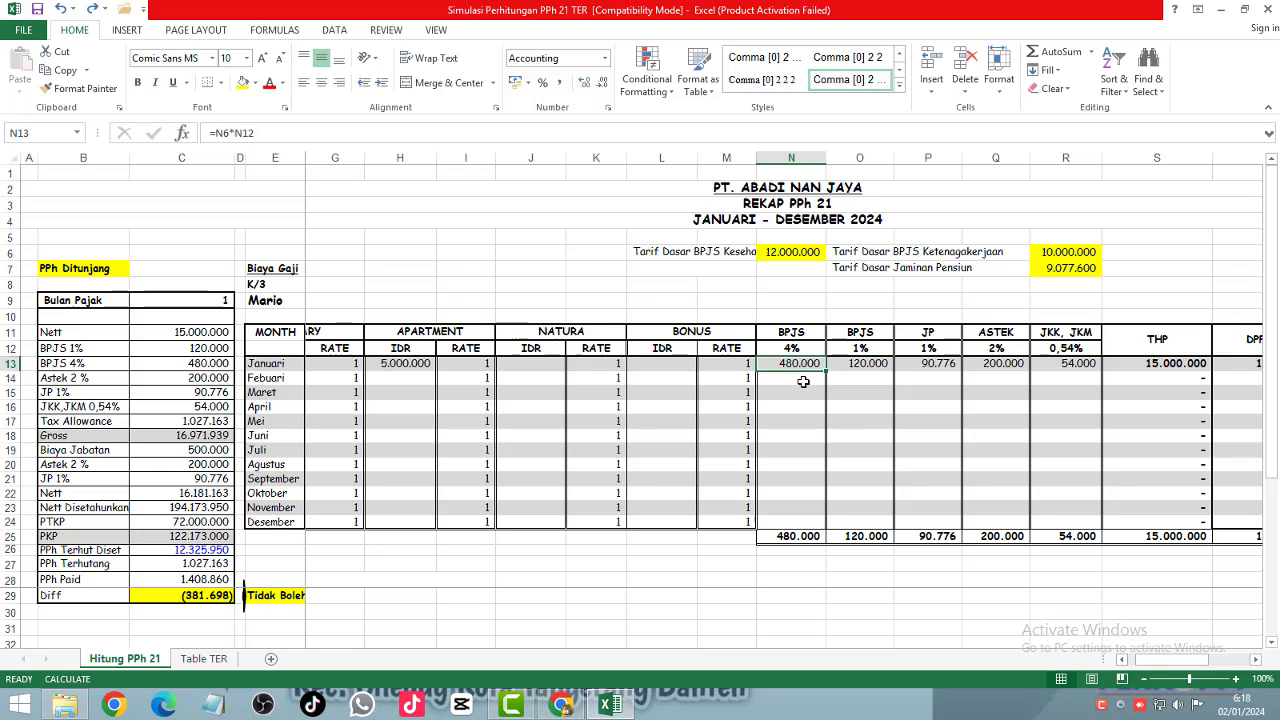
Step: Review the January contributions and THP formula in row 13, plus the DPP TER, Kategori TER, Tarif TER and 21 Paid columns
{"action": "key", "text": "Right"}
{"action": "key", "text": "Right"}
{"action": "key", "text": "Right"}
{"action": "key", "text": "Right"}
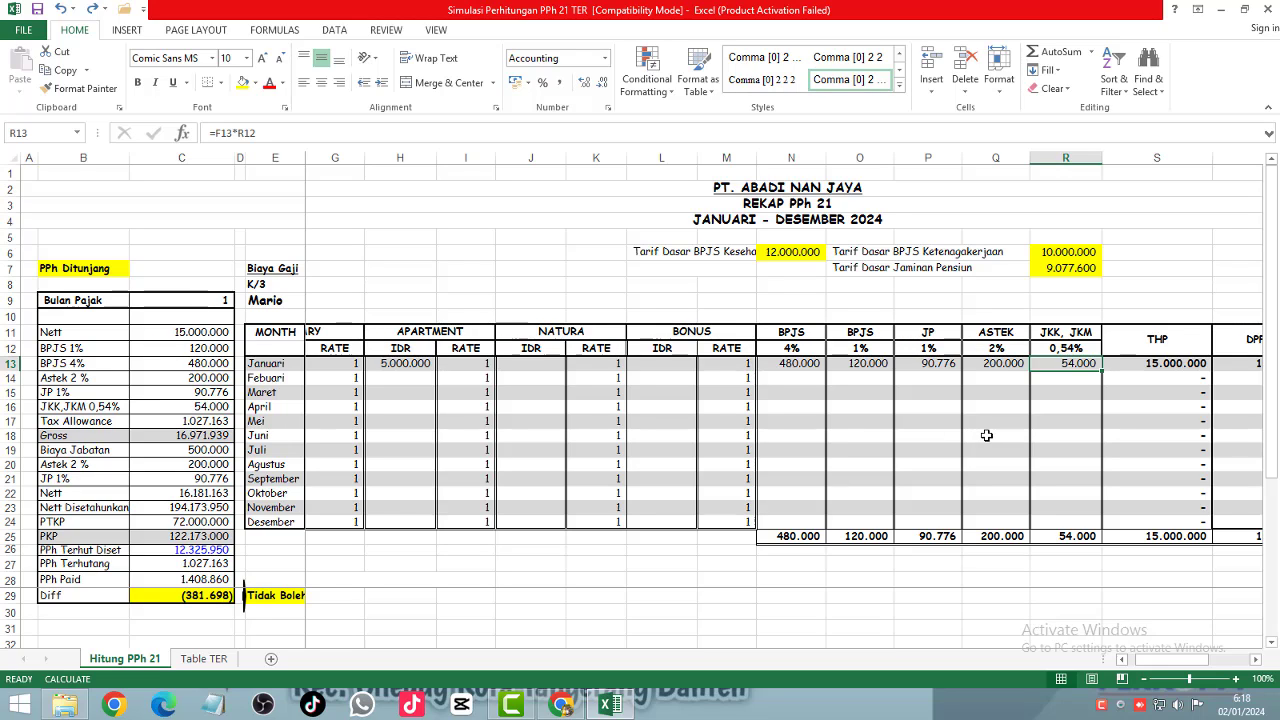
{"action": "key", "text": "Right"}
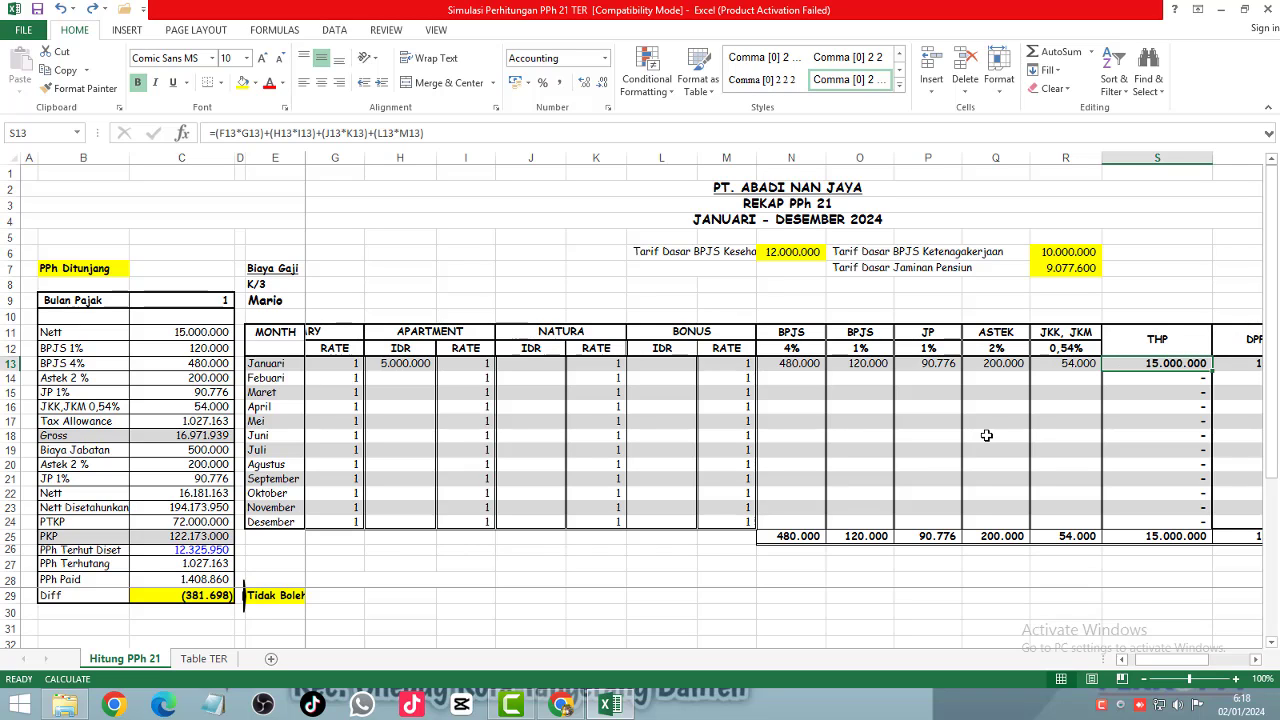
{"action": "left_click_drag", "start_coordinate": [1200, 660], "coordinate": [1238, 666]}
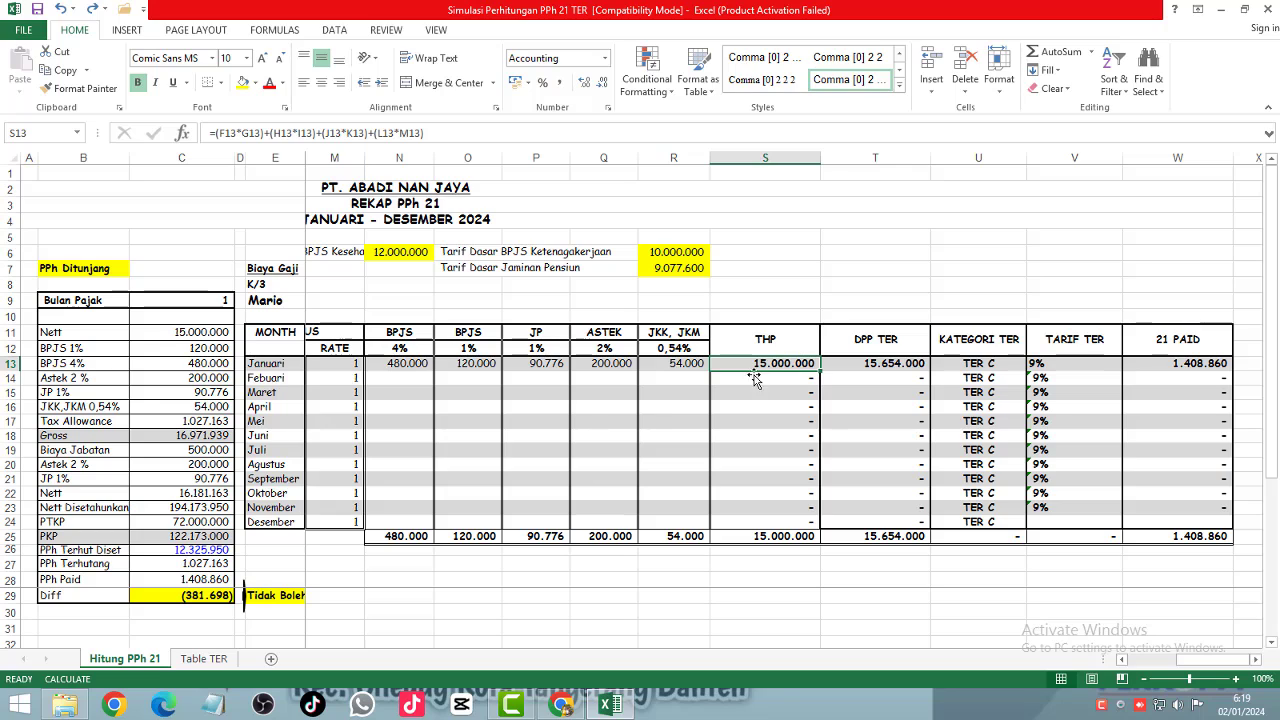
{"action": "left_click", "coordinate": [340, 420]}
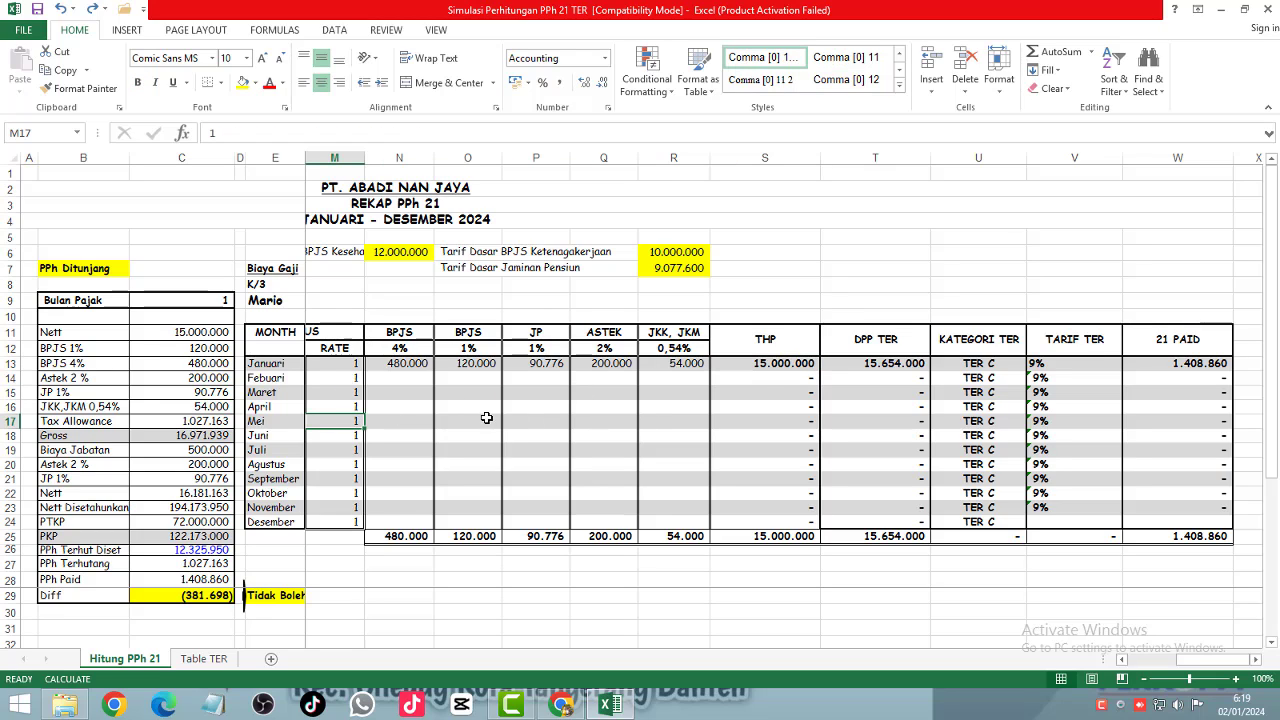
Step: Check the Tax Allowance row and the components of the Gross formula in cell C18
{"action": "left_click", "coordinate": [201, 420]}
{"action": "key", "text": "shift+space"}
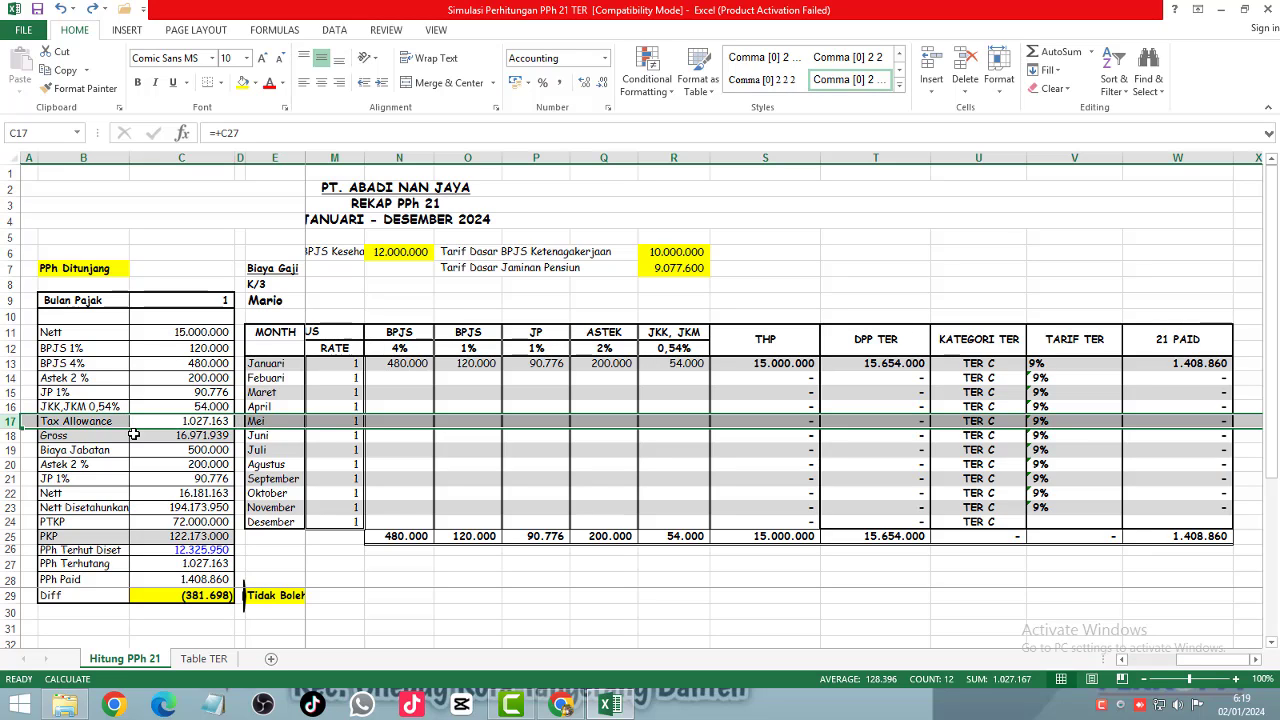
{"action": "double_click", "coordinate": [203, 437]}
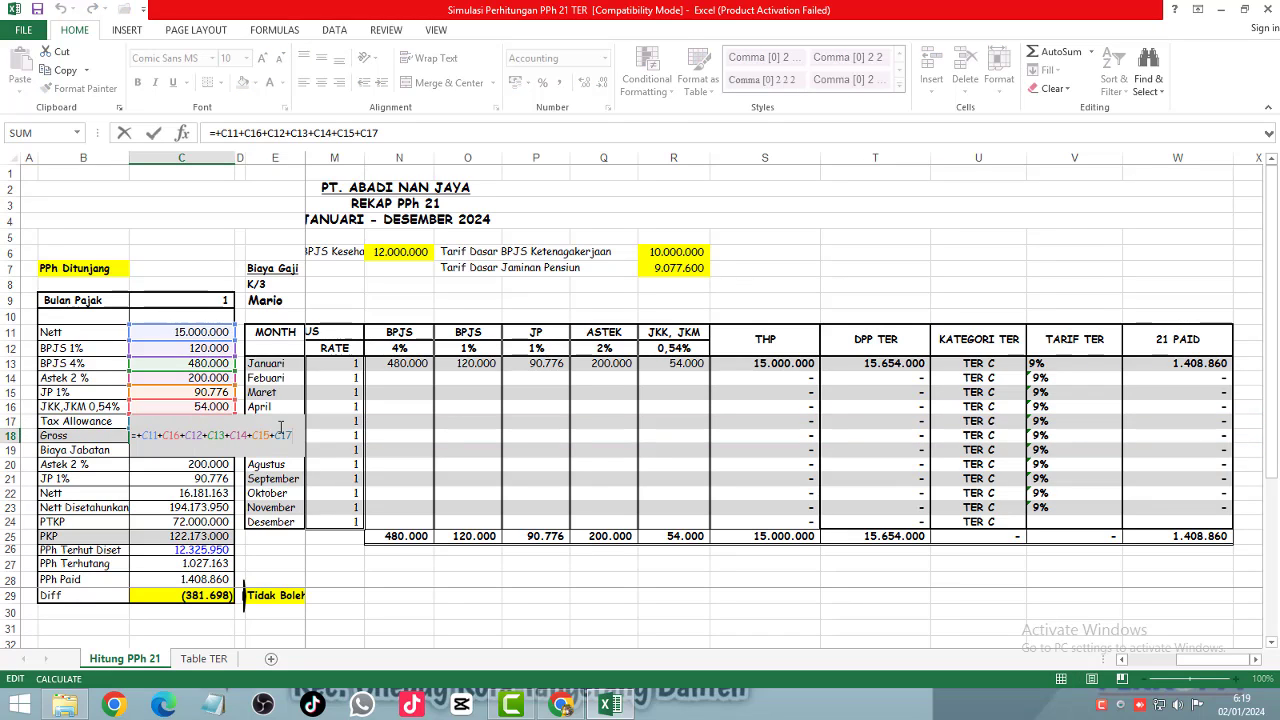
{"action": "key", "text": "Return"}
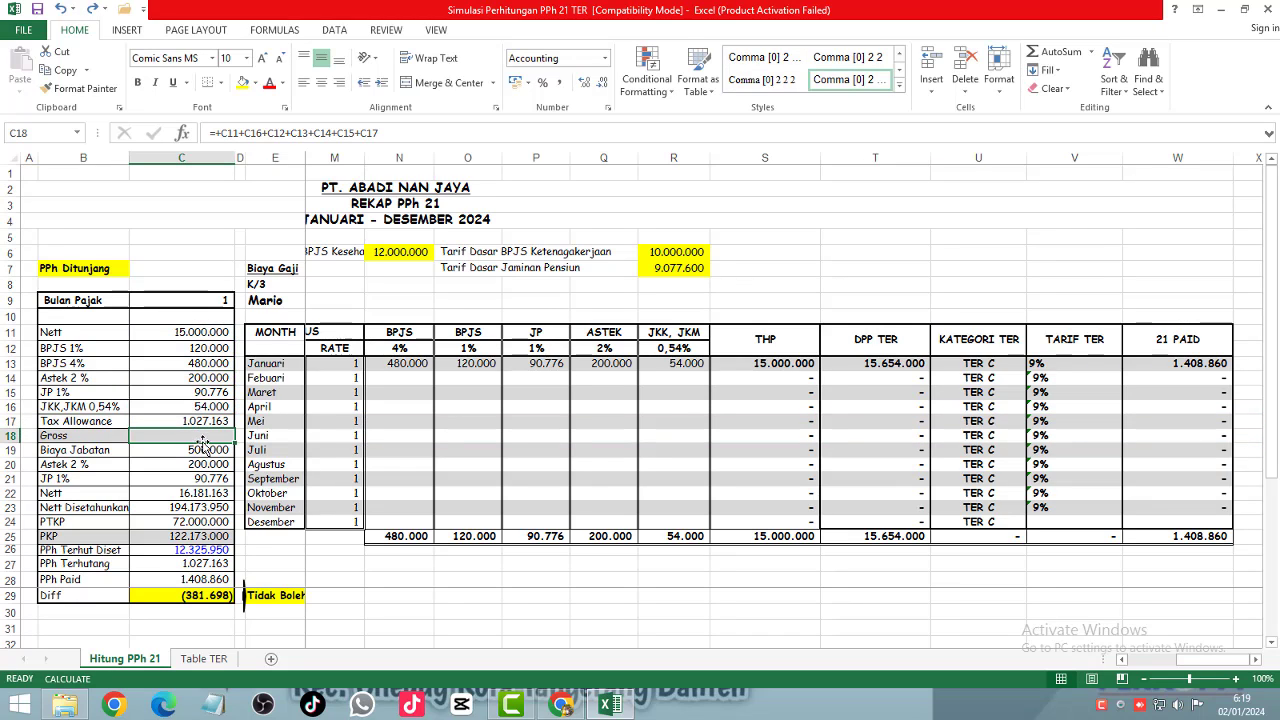
{"action": "key", "text": "F2"}
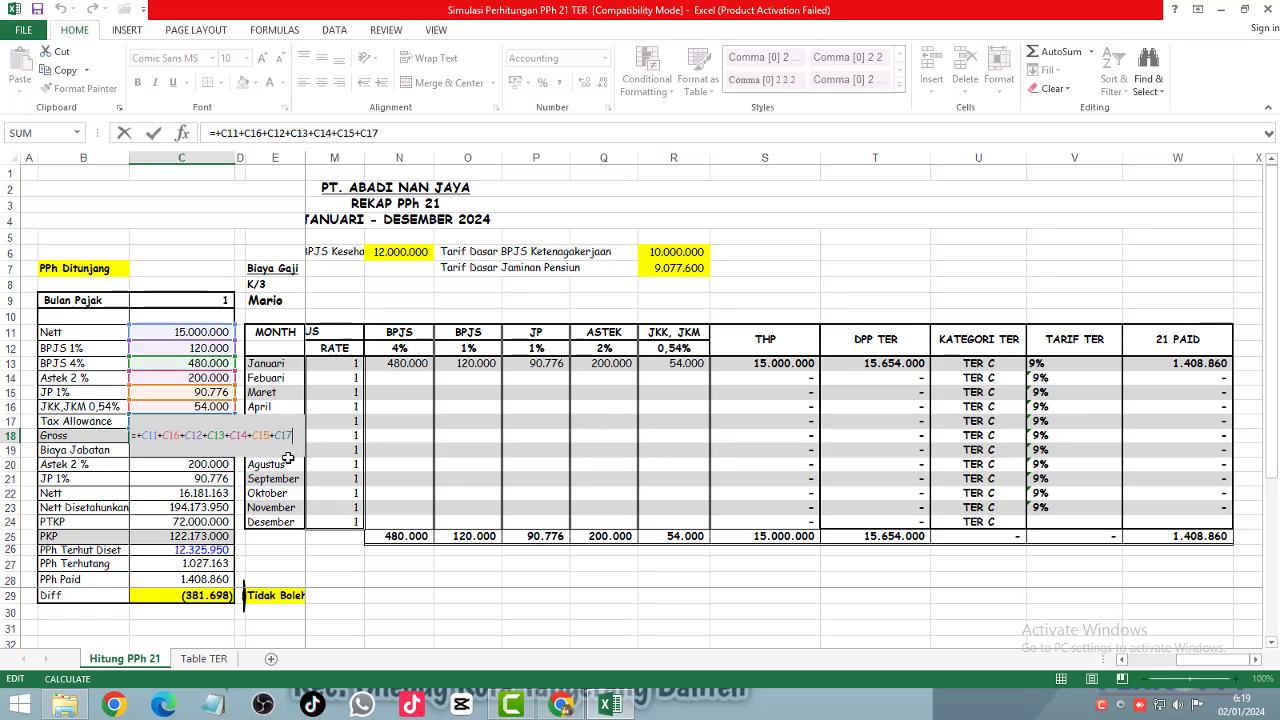
{"action": "key", "text": "Return"}
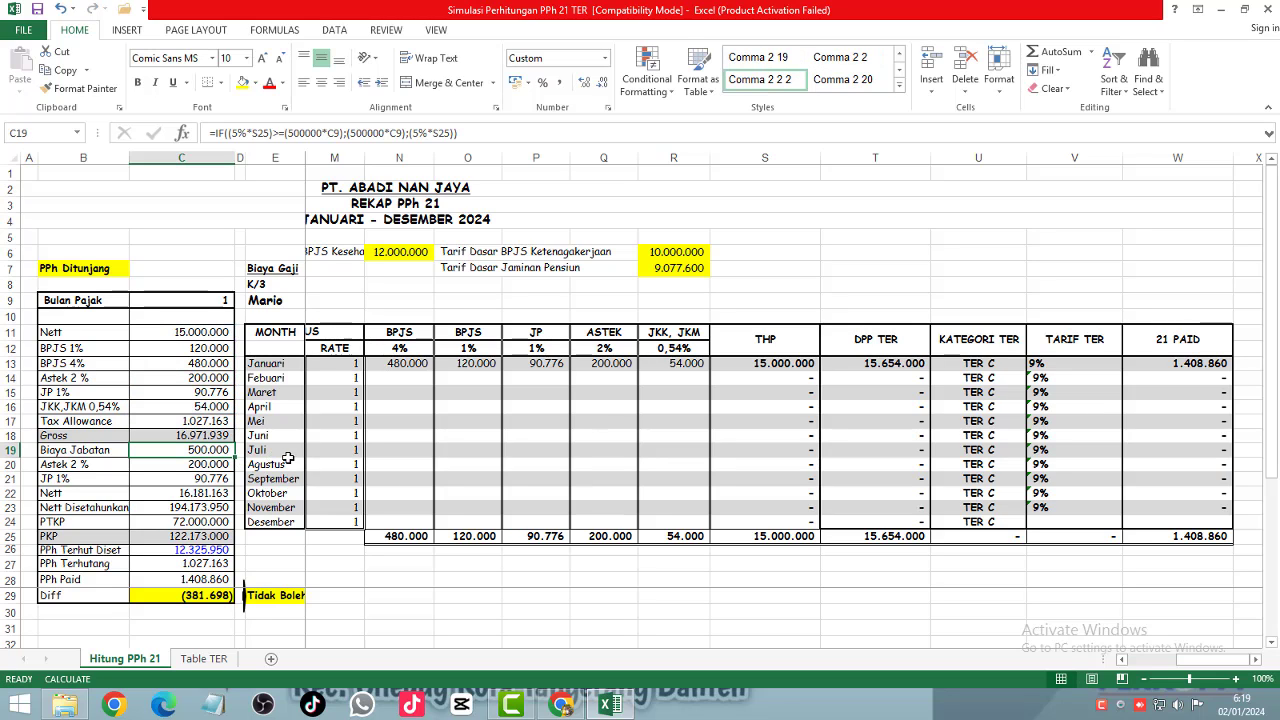
Step: Clear the Tax Allowance formula in cell C17 as a test and undo the deletion
{"action": "left_click", "coordinate": [185, 422]}
{"action": "key", "text": "Delete"}
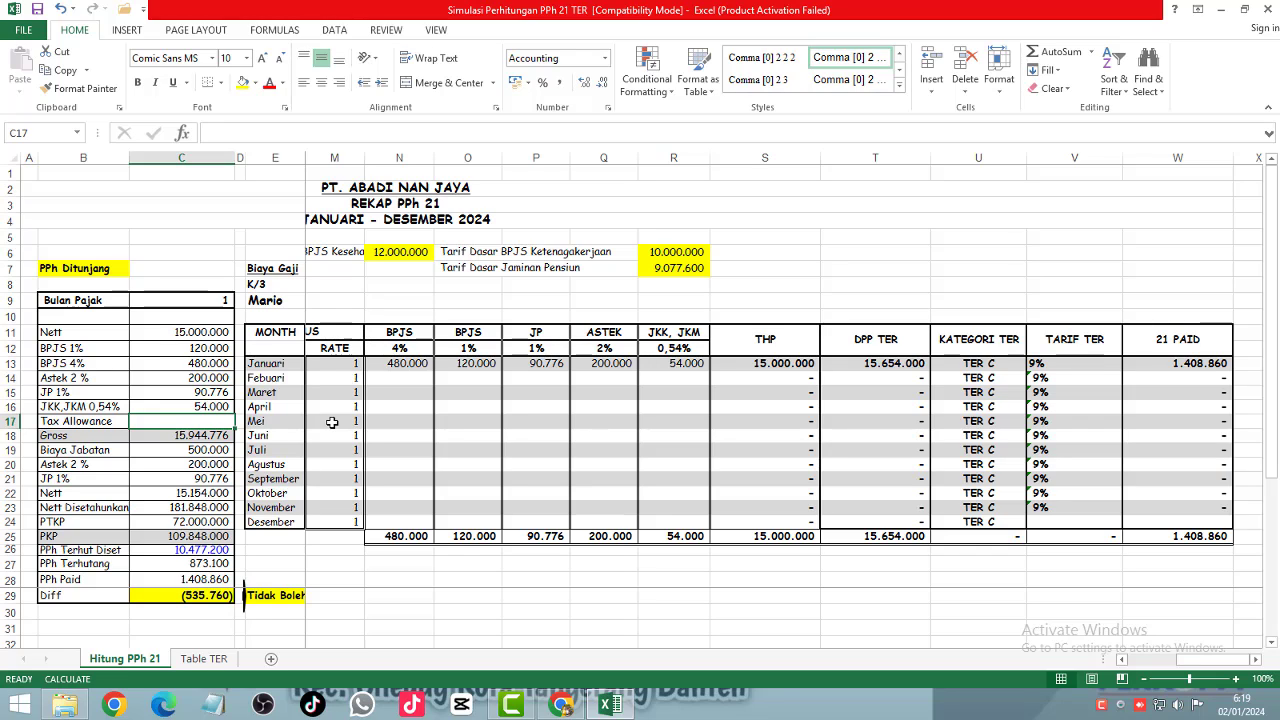
{"action": "key", "text": "ctrl+z"}
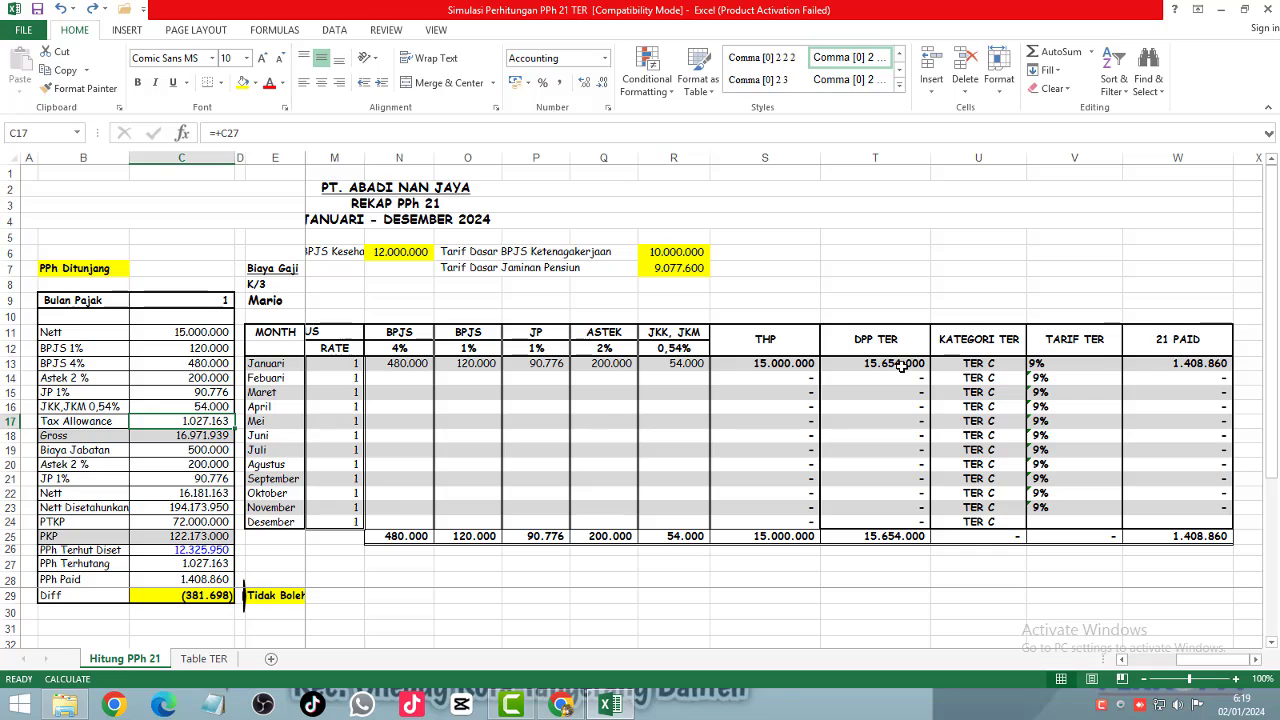
Step: Compare the January THP formula with the DPP TER formulas for the following months in column T
{"action": "left_click", "coordinate": [781, 366]}
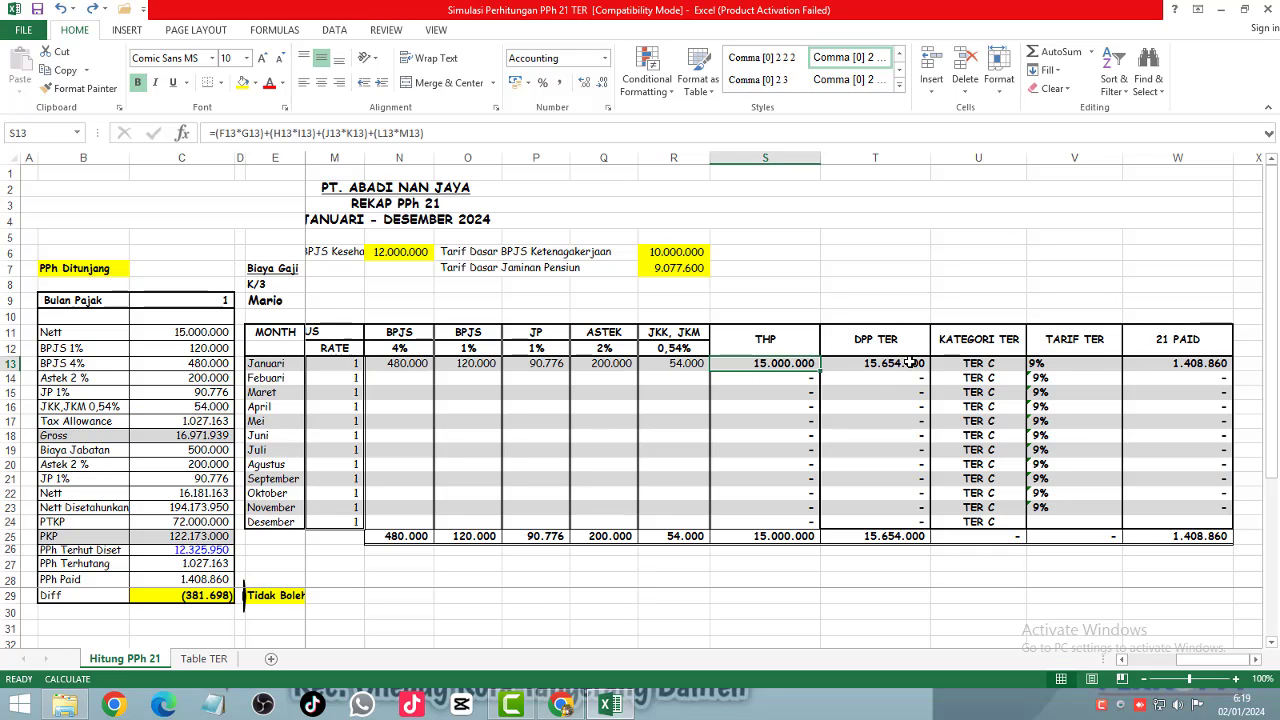
{"action": "left_click", "coordinate": [882, 377]}
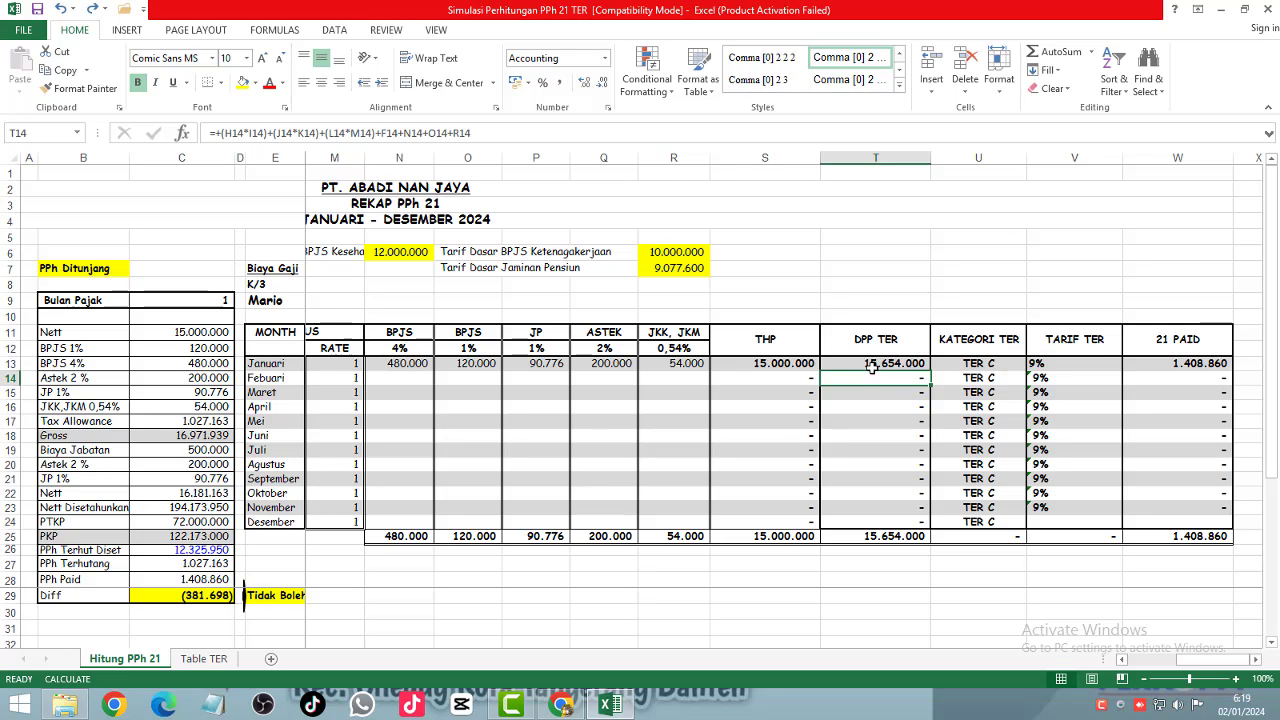
{"action": "left_click", "coordinate": [891, 405]}
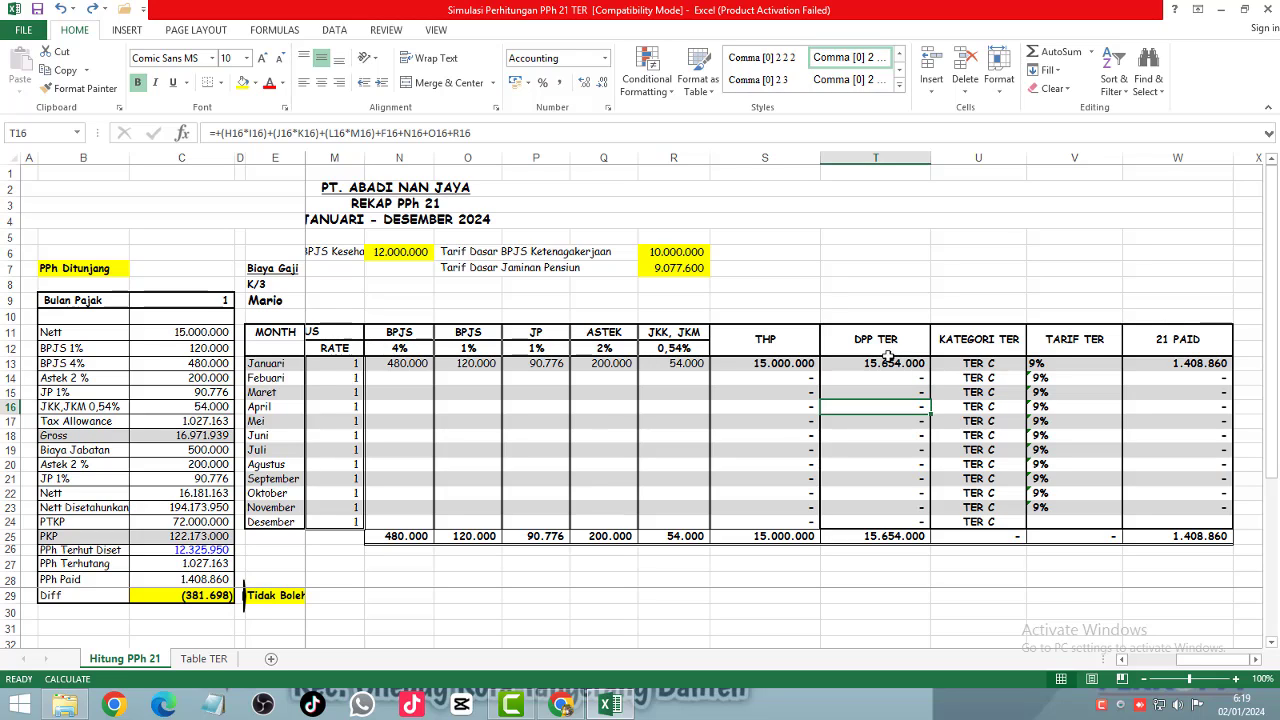
{"action": "left_click", "coordinate": [760, 340]}
{"action": "left_click_drag", "start_coordinate": [763, 340], "coordinate": [1200, 500]}
{"action": "left_click", "coordinate": [885, 255]}
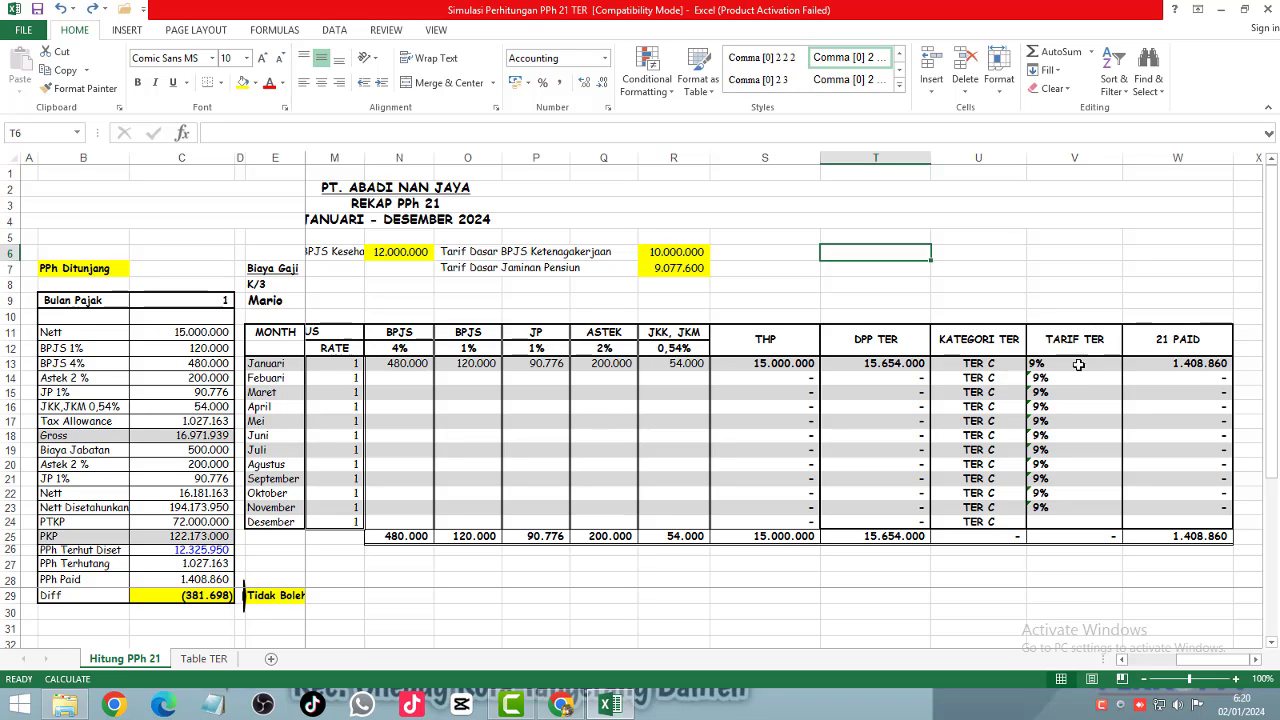
Step: Inspect how the January 21 Paid formula in cell W13 combines DPP TER and Tarif TER
{"action": "left_click", "coordinate": [1193, 366]}
{"action": "key", "text": "F2"}
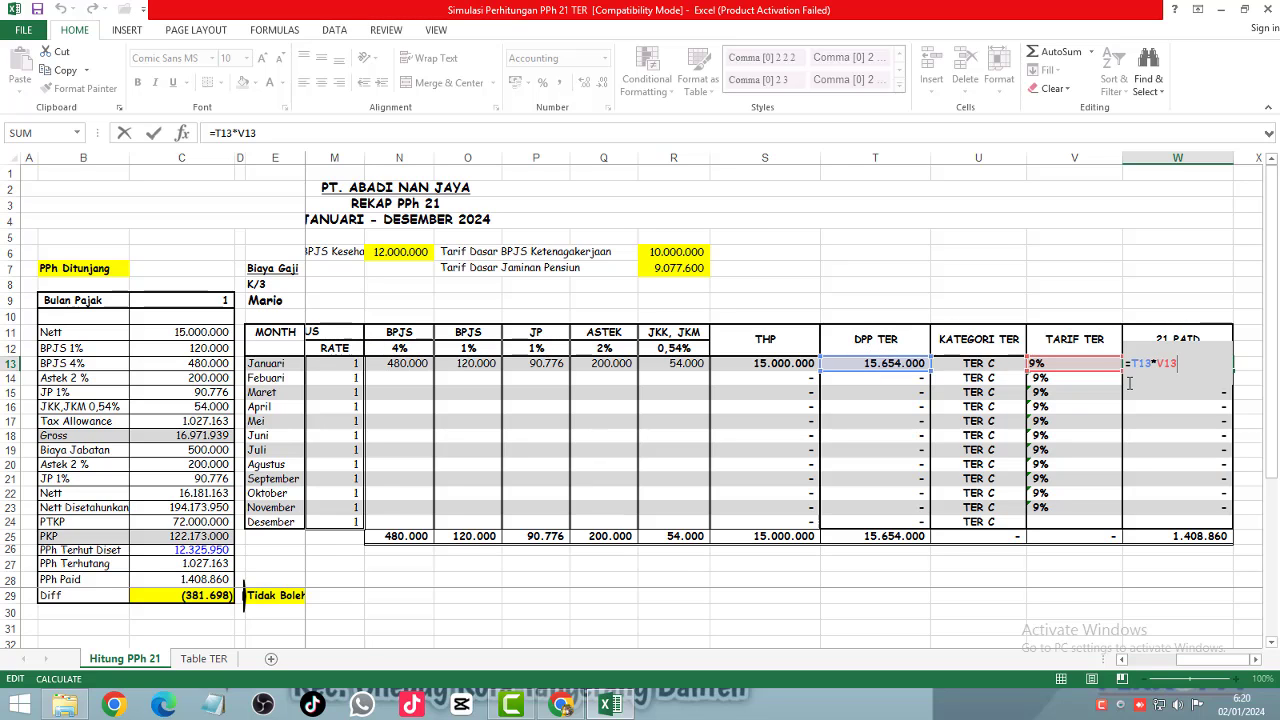
{"action": "key", "text": "Escape"}
Step: Switch to the PP 58 Tahun 2023 slides in Chrome and find the Contoh Pegawai Tetap example on page 23
{"action": "key", "text": "alt+Tab"}
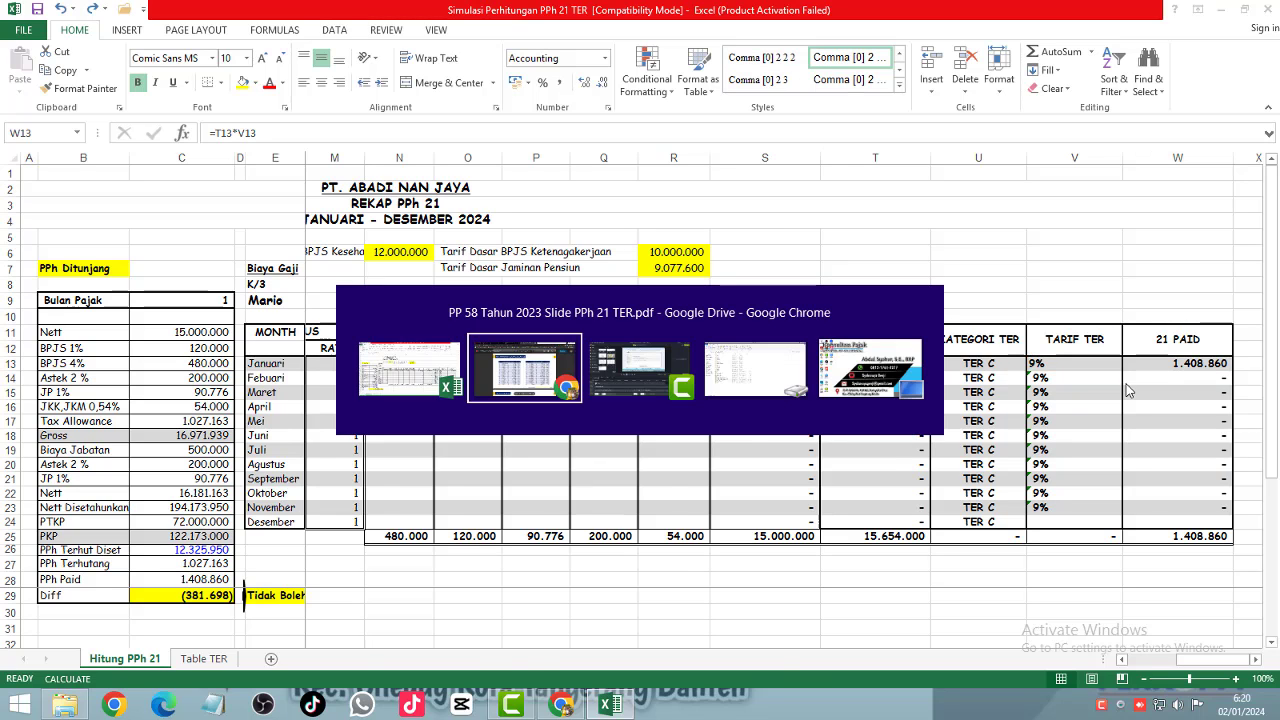
{"action": "scroll", "coordinate": [830, 348], "scroll_direction": "down", "scroll_amount": 18}
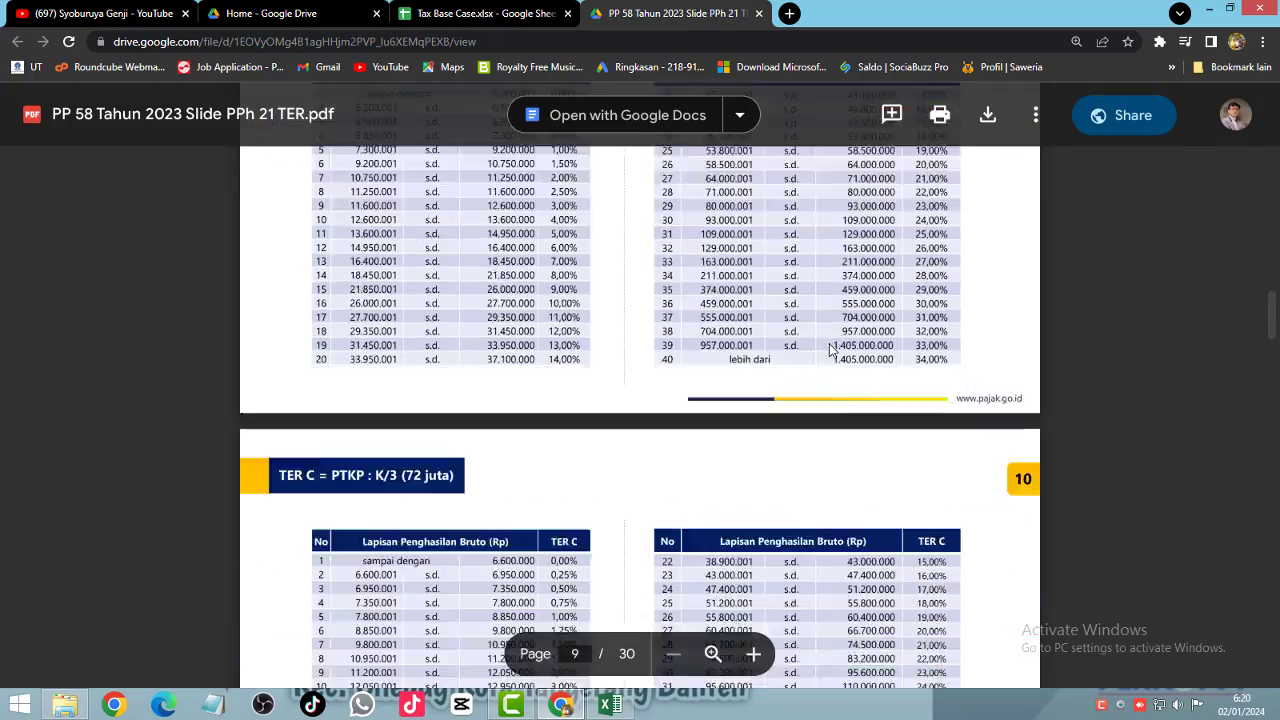
{"action": "scroll", "coordinate": [830, 348], "scroll_direction": "down", "scroll_amount": 20}
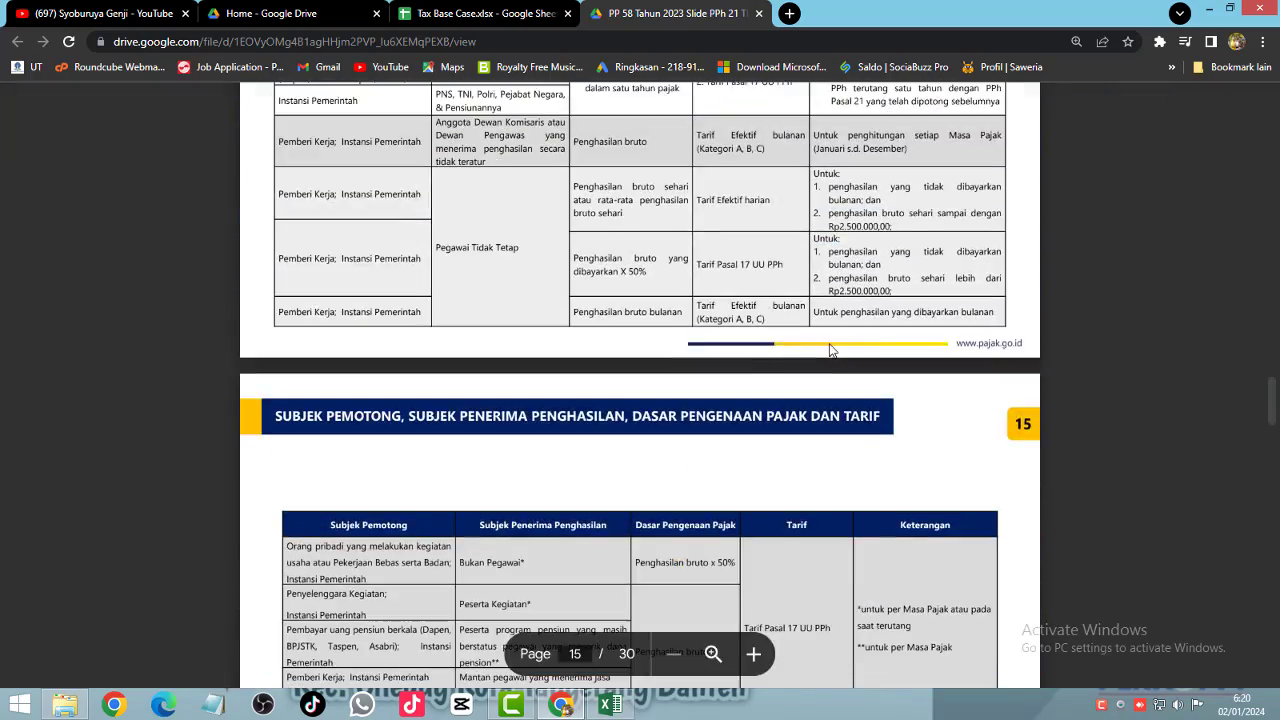
{"action": "scroll", "coordinate": [830, 350], "scroll_direction": "down", "scroll_amount": 20}
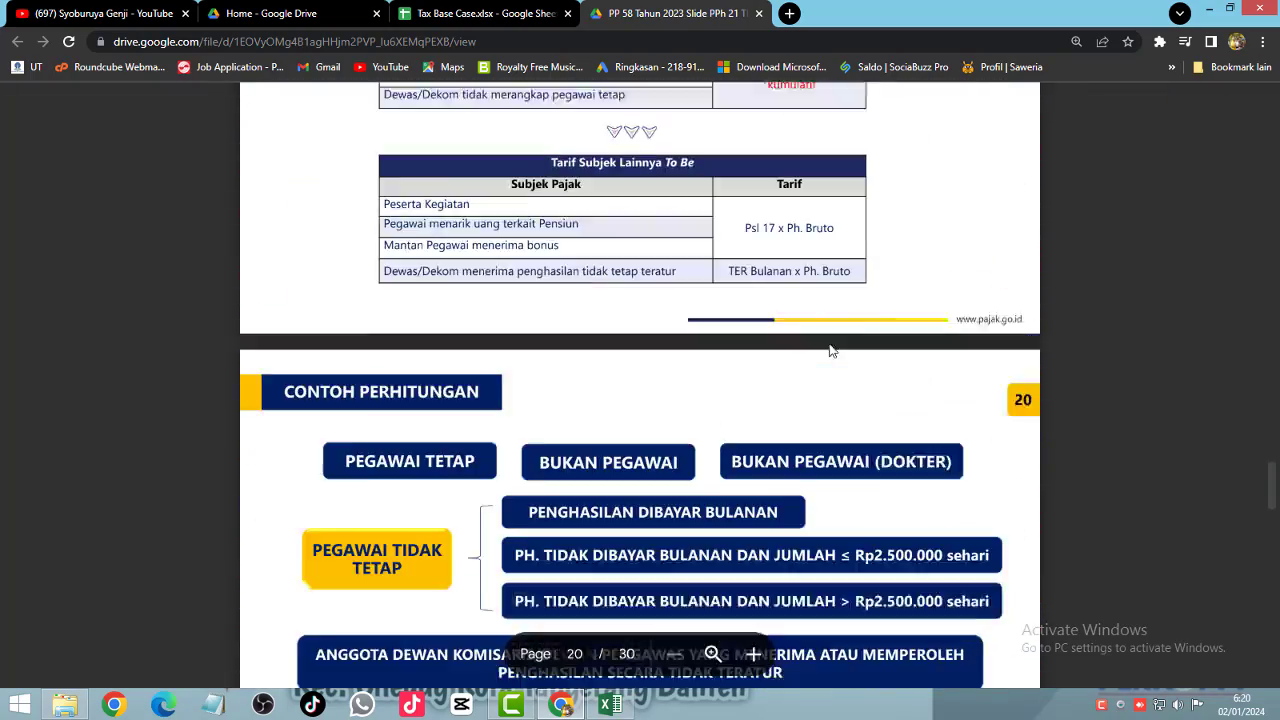
{"action": "scroll", "coordinate": [830, 350], "scroll_direction": "up", "scroll_amount": 3}
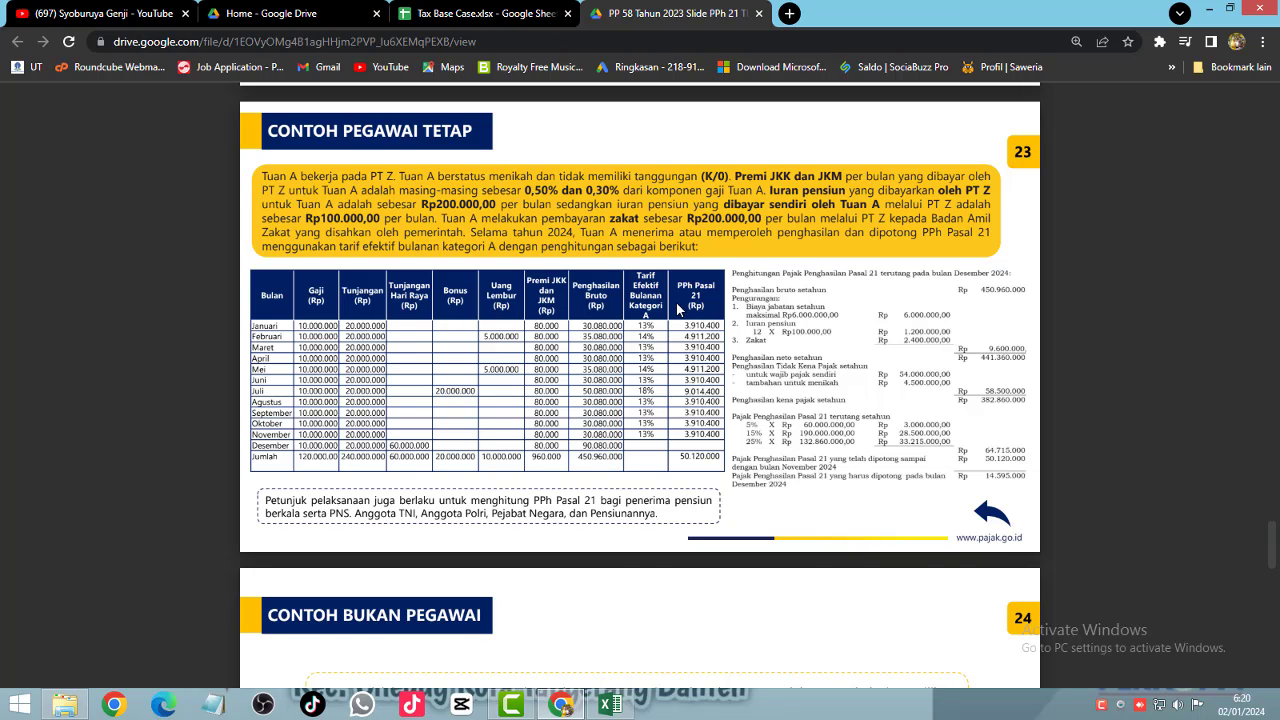
Step: Return to the Excel workbook and recheck the January 21 Paid formula in cell W13
{"action": "key", "text": "alt+Tab"}
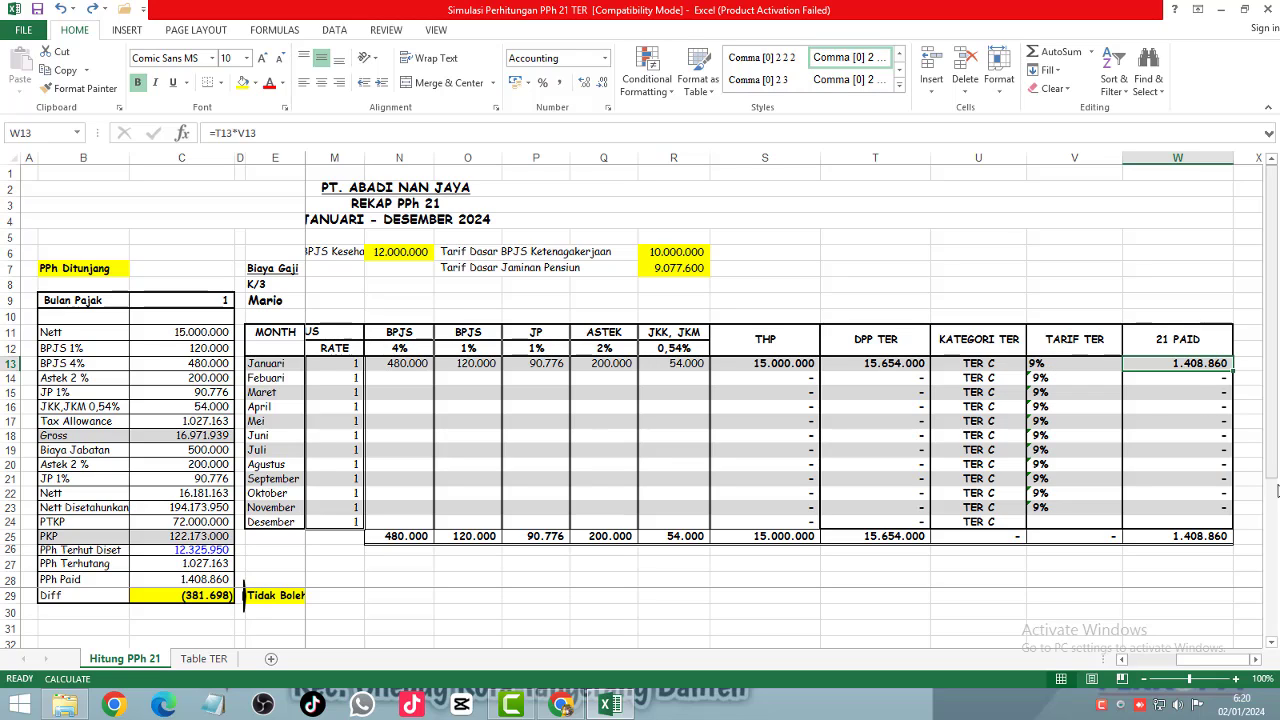
{"action": "key", "text": "F2"}
{"action": "key", "text": "Return"}
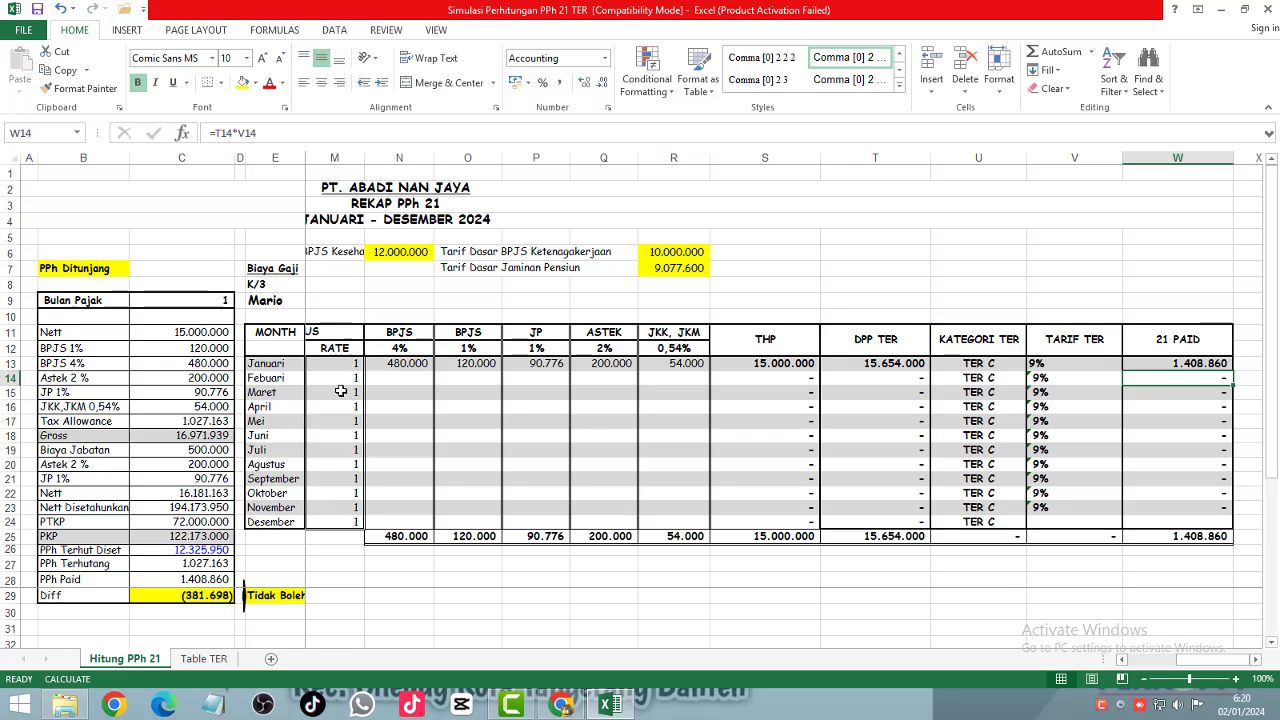
Step: Copy the January salary of 10.000.000 in F13 as values to February through November, cells F14 to F23
{"action": "left_click", "coordinate": [388, 415]}
{"action": "key", "text": "Left"}
{"action": "key", "text": "Left"}
{"action": "key", "text": "Left"}
{"action": "key", "text": "Left"}
{"action": "key", "text": "Left"}
{"action": "key", "text": "Left"}
{"action": "key", "text": "Left"}
{"action": "key", "text": "Left"}
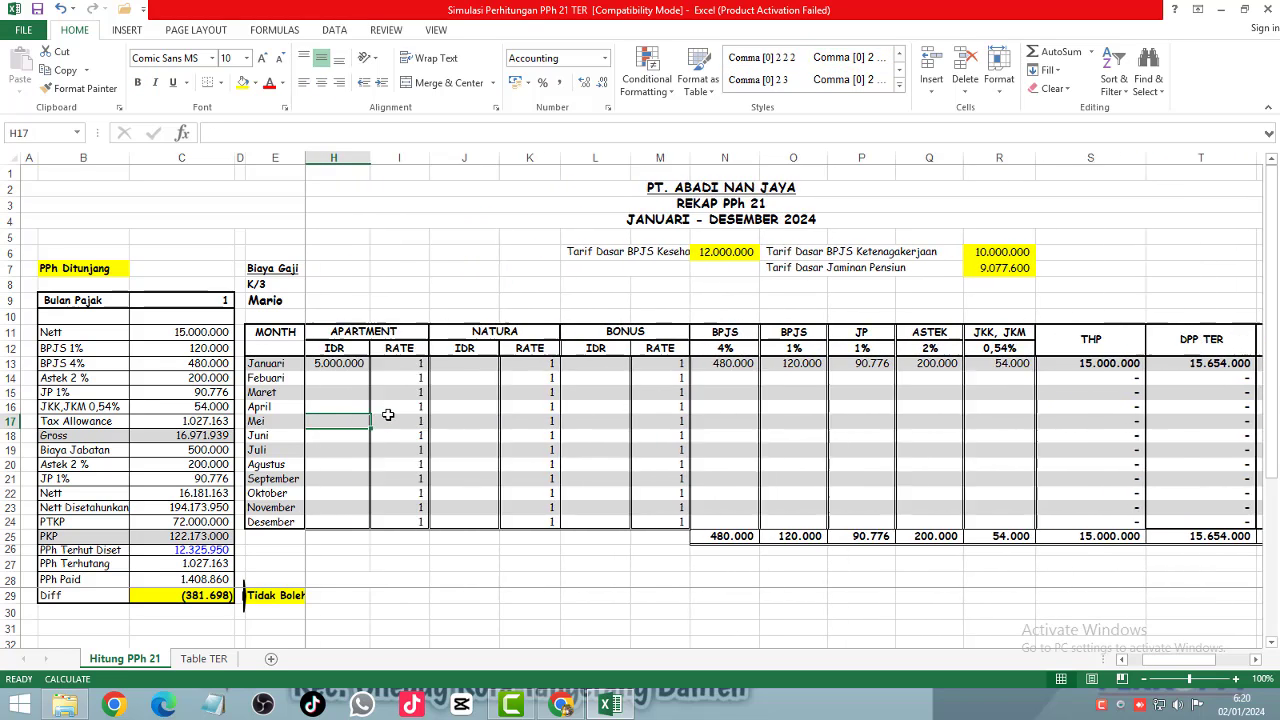
{"action": "key", "text": "Up"}
{"action": "key", "text": "Up"}
{"action": "key", "text": "Up"}
{"action": "key", "text": "Up"}
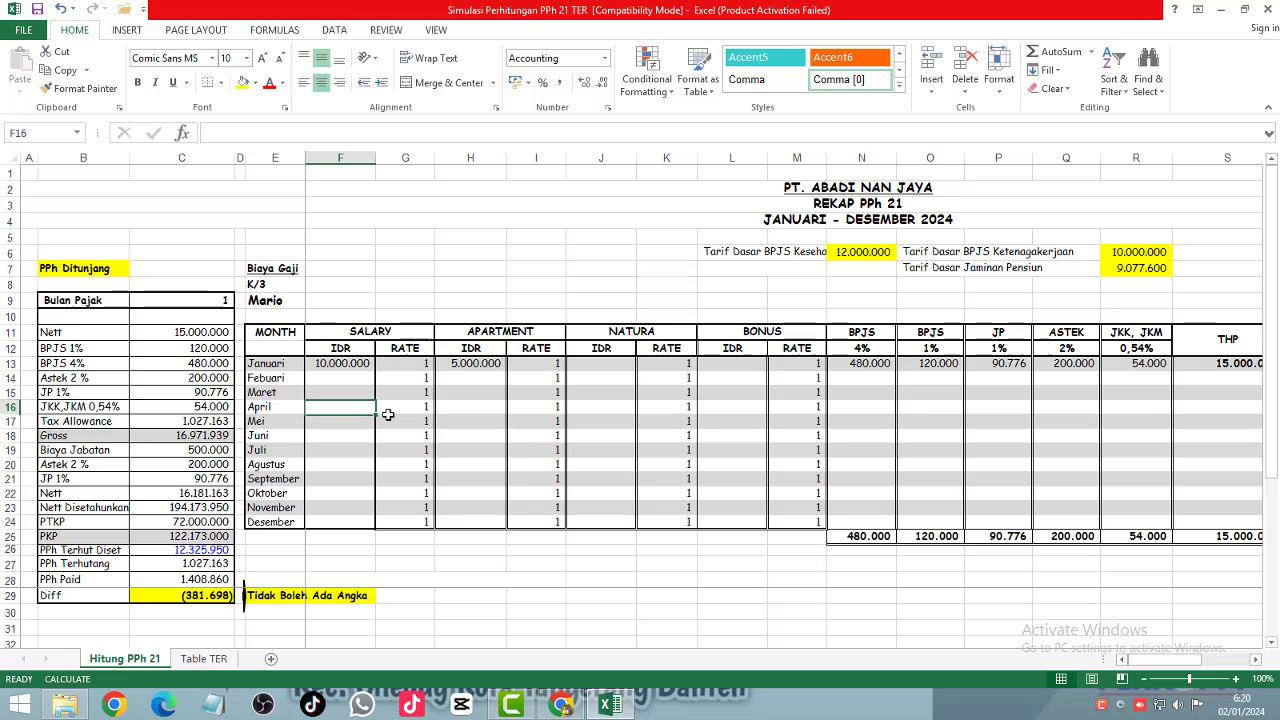
{"action": "key", "text": "ctrl+c"}
{"action": "key", "text": "Down"}
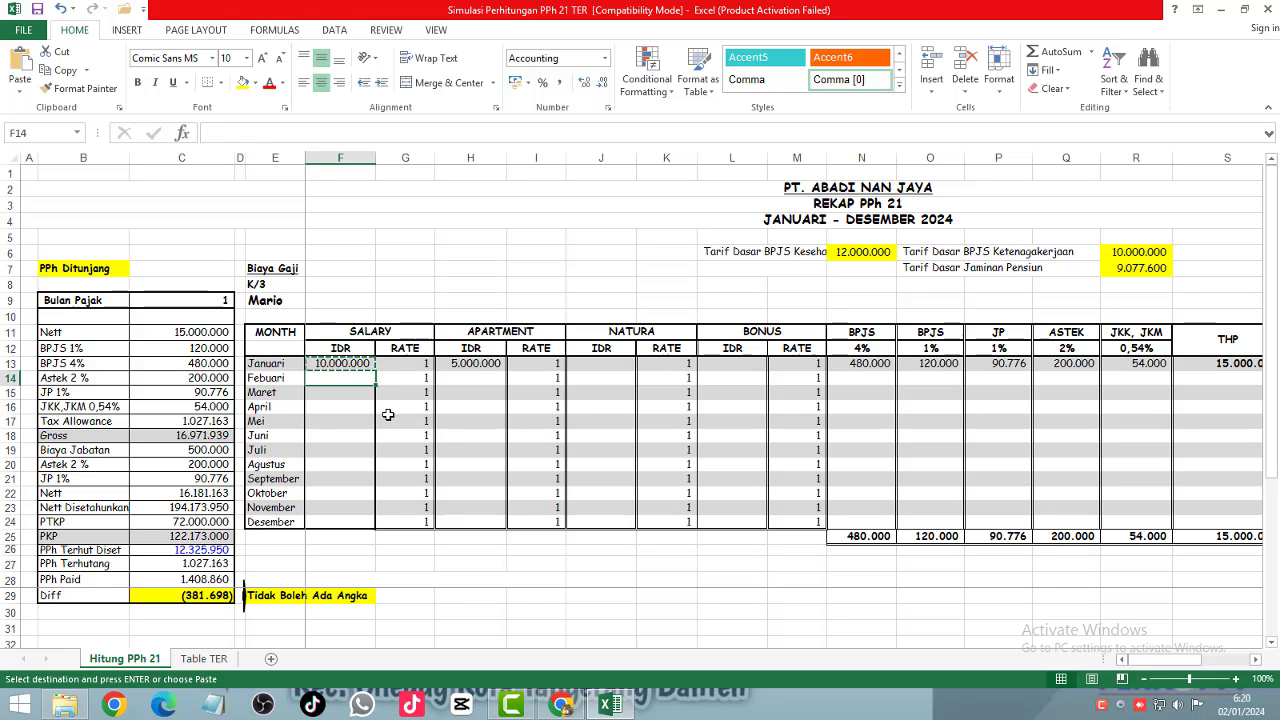
{"action": "key", "text": "shift+Down"}
{"action": "key", "text": "shift+Down"}
{"action": "key", "text": "shift+Down"}
{"action": "key", "text": "shift+Down"}
{"action": "key", "text": "shift+Down"}
{"action": "key", "text": "shift+Down"}
{"action": "key", "text": "shift+Down"}
{"action": "key", "text": "shift+Down"}
{"action": "key", "text": "shift+Down"}
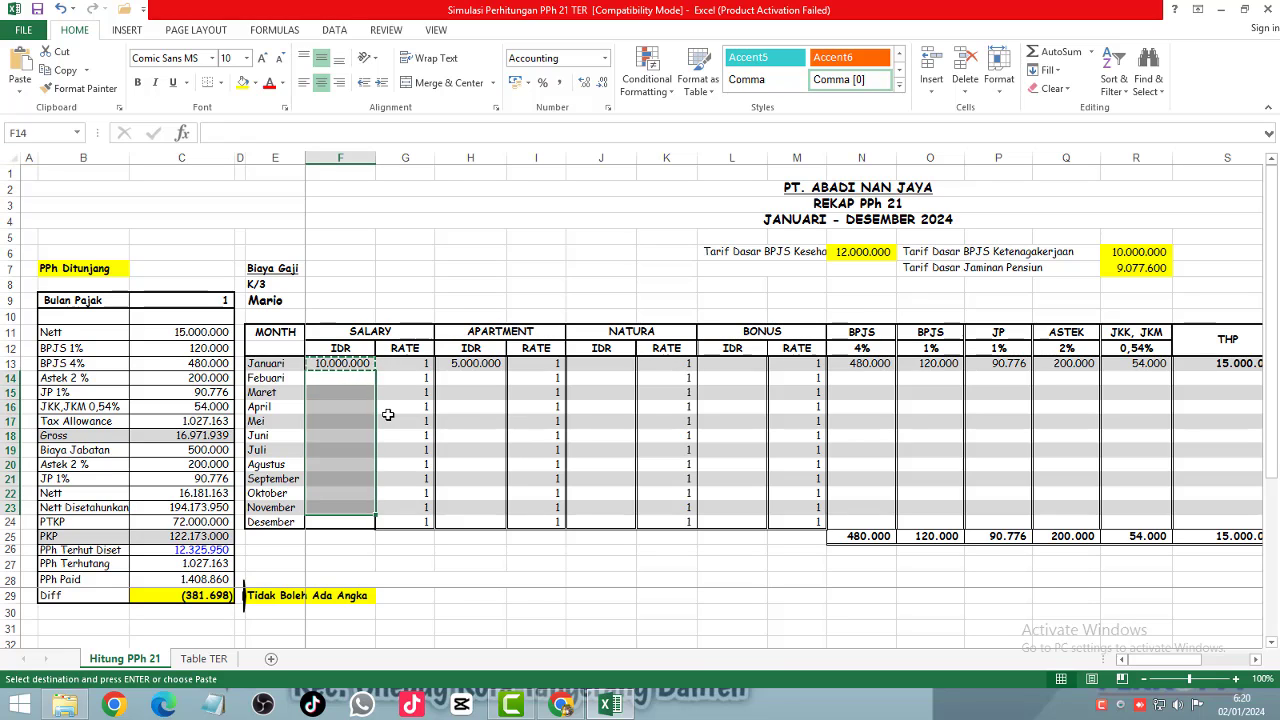
{"action": "key", "text": "ctrl+alt+v"}
{"action": "key", "text": "v"}
{"action": "key", "text": "Return"}
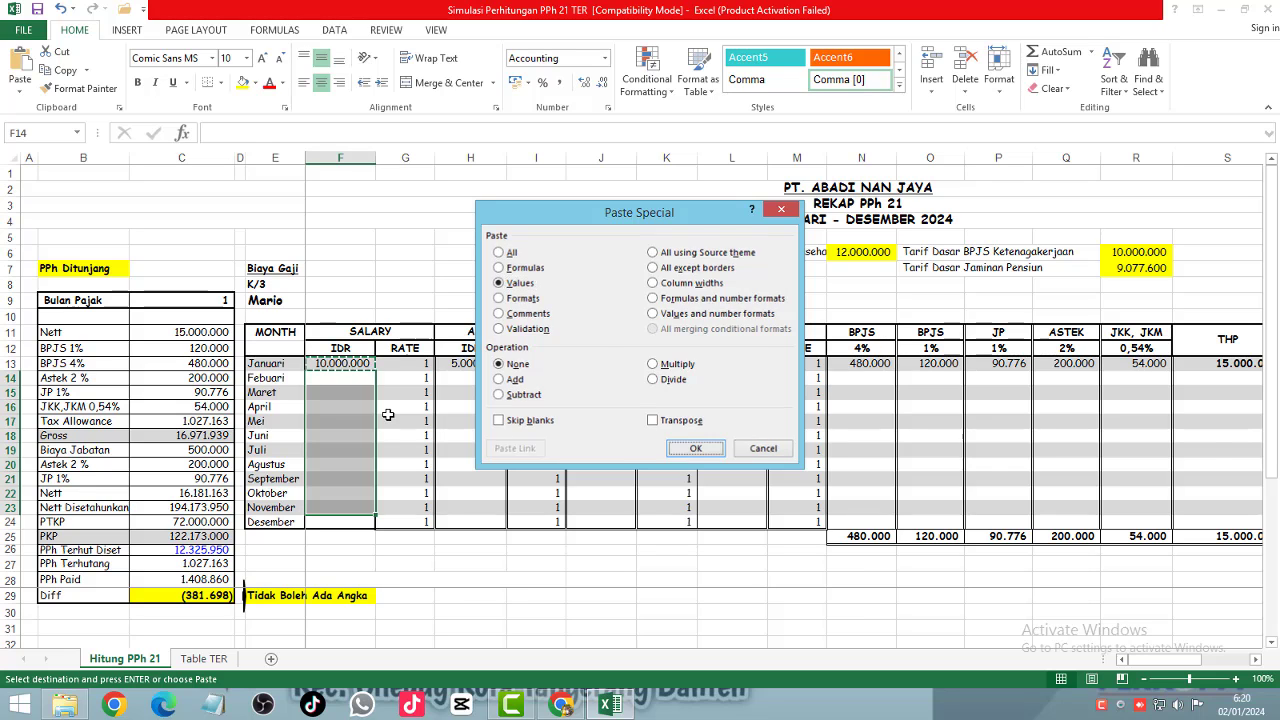
Step: Copy the January apartment amount of 5.000.000 in H13 as values to February through November, cells H14 to H23
{"action": "key", "text": "Right"}
{"action": "key", "text": "Right"}
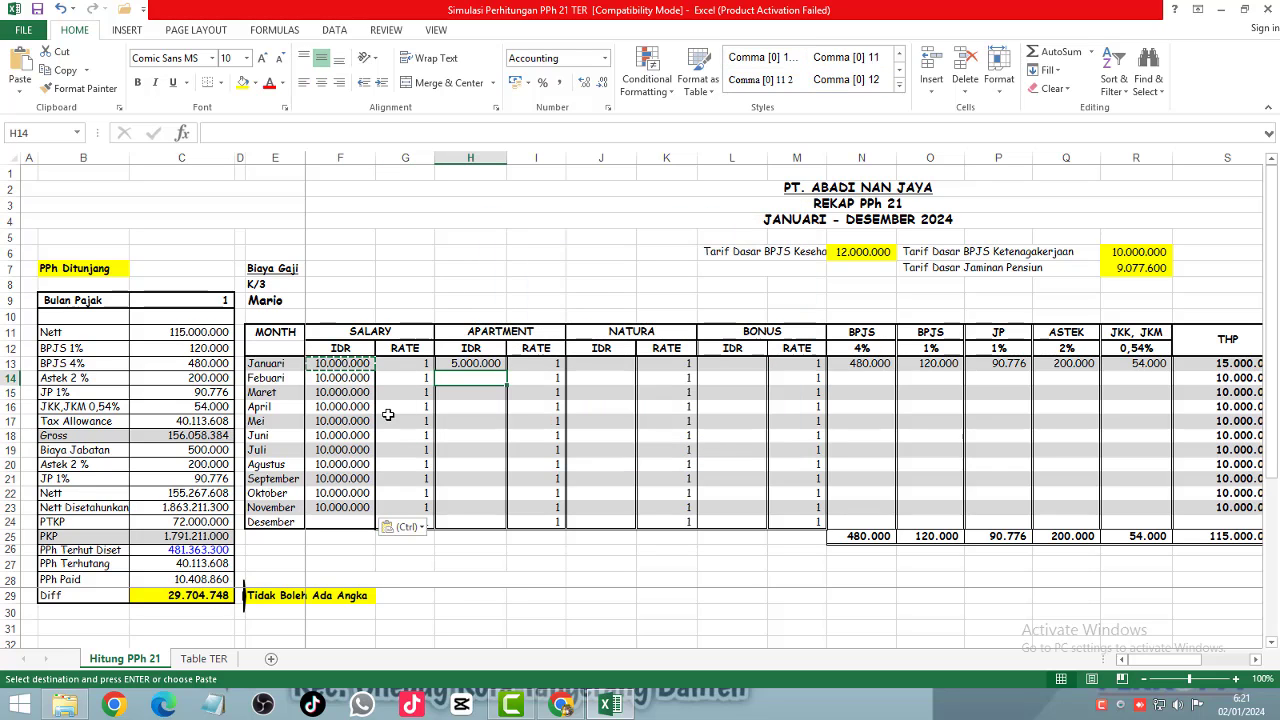
{"action": "key", "text": "Up"}
{"action": "key", "text": "ctrl+c"}
{"action": "key", "text": "Down"}
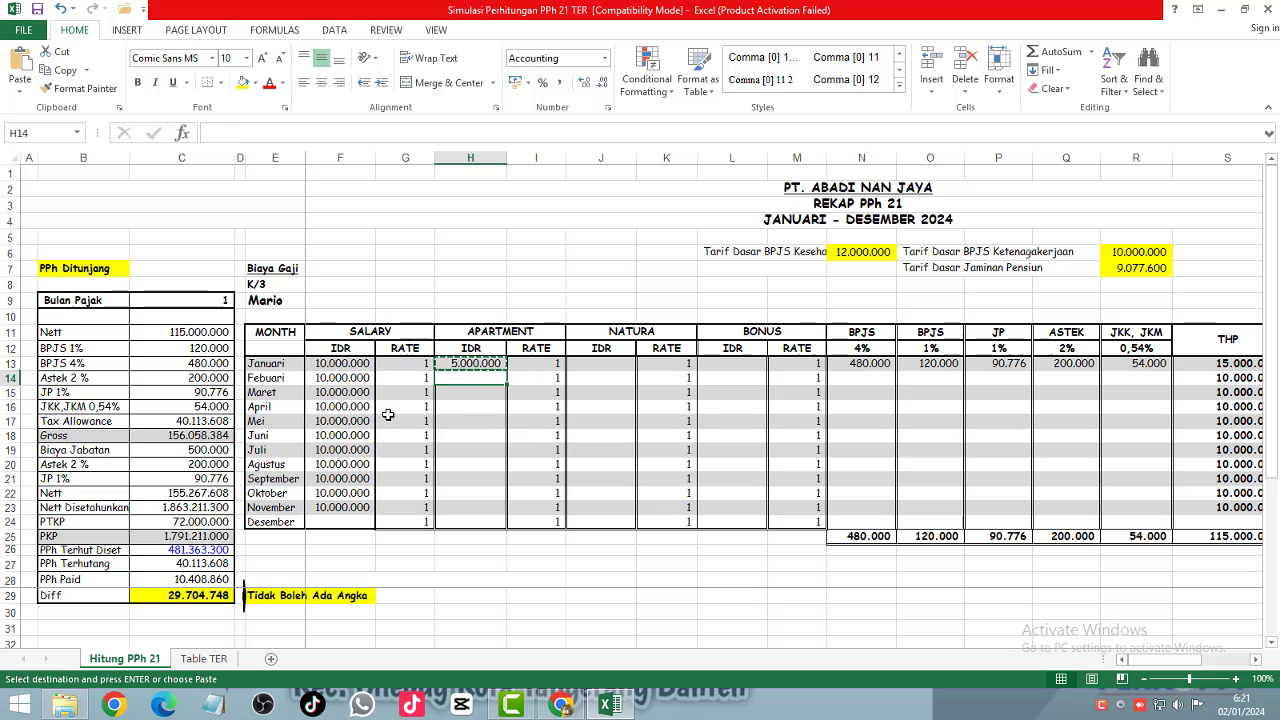
{"action": "key", "text": "shift+Down"}
{"action": "key", "text": "shift+Down"}
{"action": "key", "text": "shift+Down"}
{"action": "key", "text": "shift+Down"}
{"action": "key", "text": "shift+Down"}
{"action": "key", "text": "shift+Down"}
{"action": "key", "text": "shift+Down"}
{"action": "key", "text": "shift+Down"}
{"action": "key", "text": "shift+Down"}
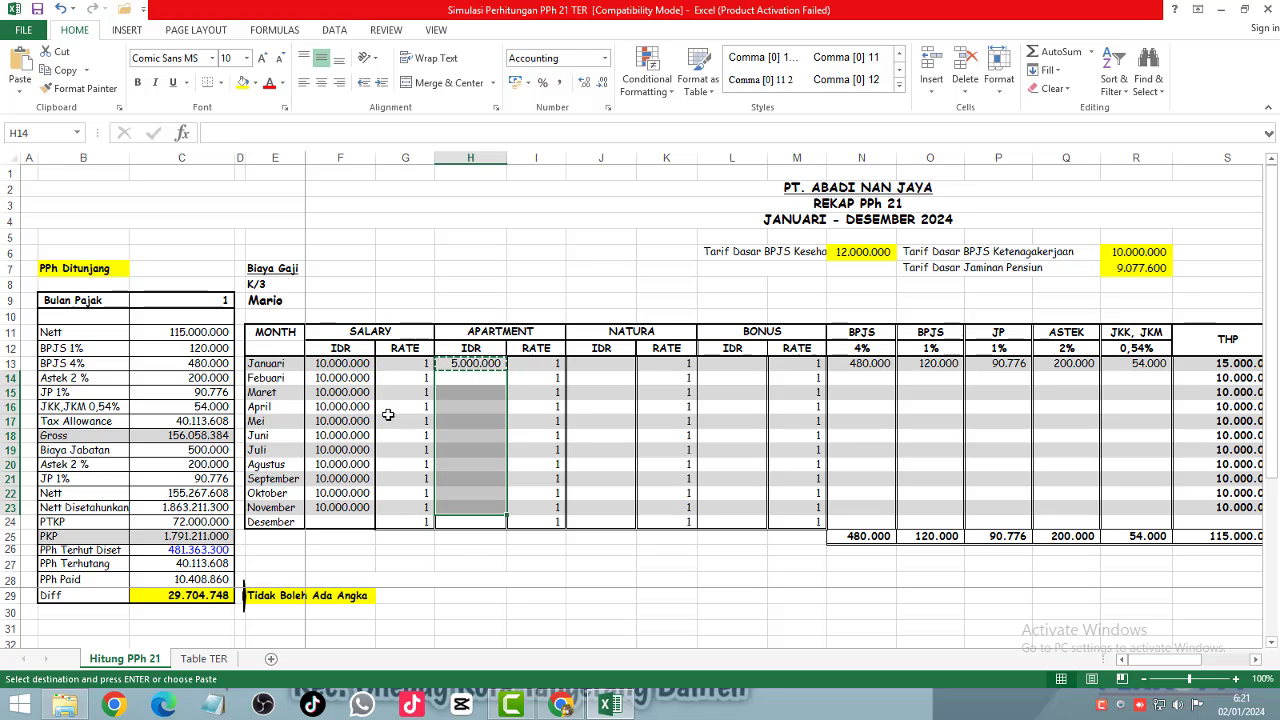
{"action": "key", "text": "ctrl+alt+v"}
{"action": "key", "text": "Down"}
{"action": "key", "text": "Down"}
{"action": "key", "text": "Return"}
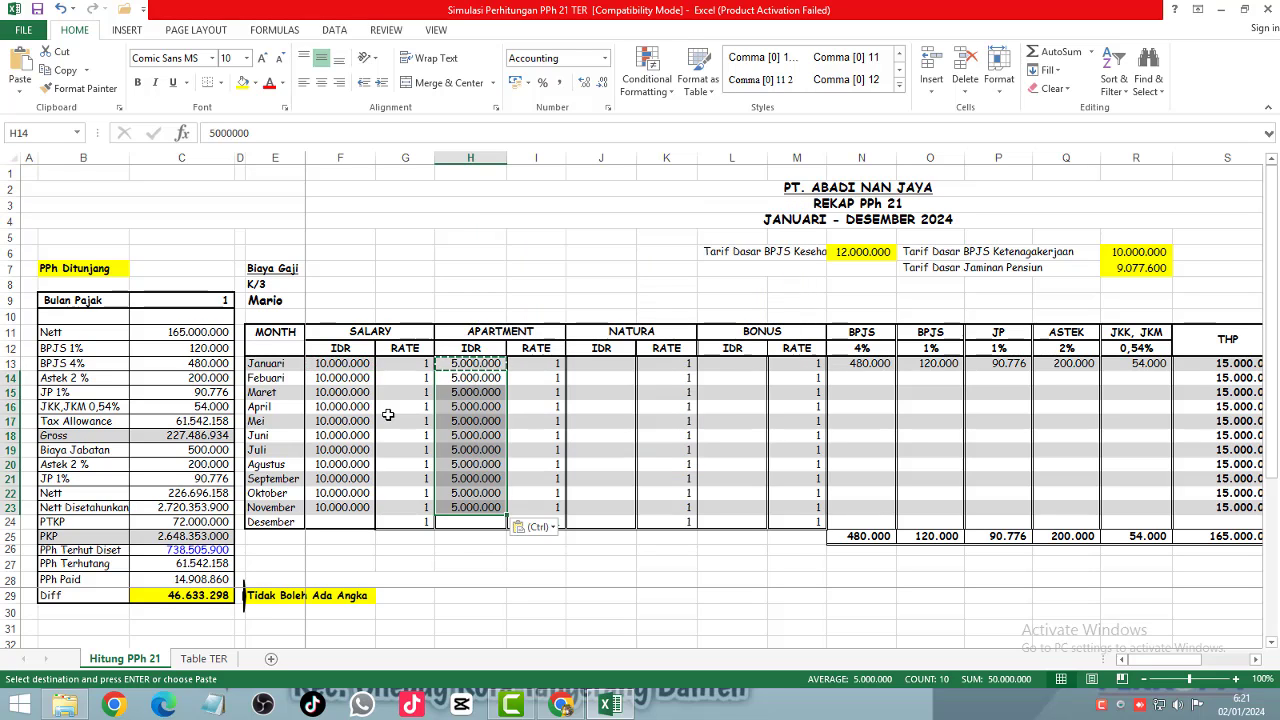
Step: Copy the January BPJS, JP, ASTEK and JKK/JKM contributions in N13:R13 as values to February through November
{"action": "key", "text": "Right"}
{"action": "key", "text": "Right"}
{"action": "key", "text": "Right"}
{"action": "key", "text": "Right"}
{"action": "key", "text": "Right"}
{"action": "key", "text": "Right"}
{"action": "key", "text": "Up"}
{"action": "key", "text": "shift+Right"}
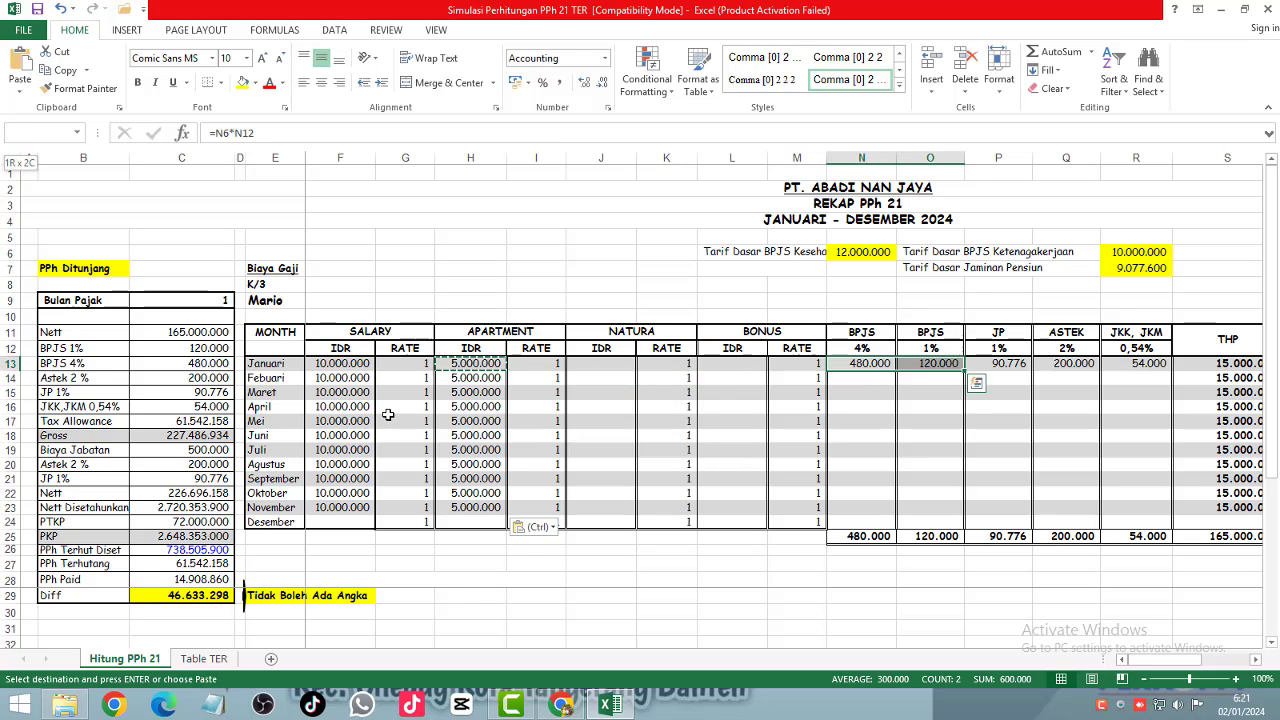
{"action": "key", "text": "shift+Right"}
{"action": "key", "text": "shift+Right"}
{"action": "key", "text": "shift+Right"}
{"action": "key", "text": "ctrl+c"}
{"action": "key", "text": "Down"}
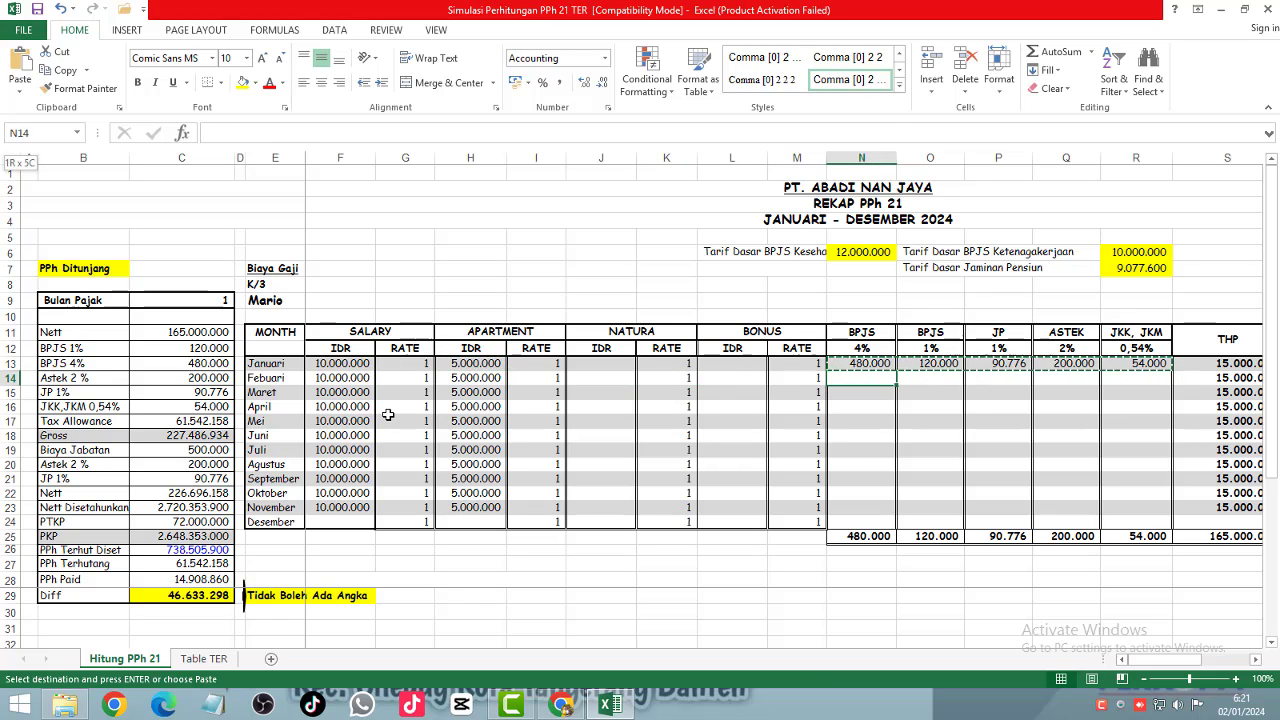
{"action": "key", "text": "shift+Down"}
{"action": "key", "text": "shift+Down"}
{"action": "key", "text": "shift+Down"}
{"action": "key", "text": "shift+Down"}
{"action": "key", "text": "shift+Down"}
{"action": "key", "text": "shift+Down"}
{"action": "key", "text": "shift+Down"}
{"action": "key", "text": "shift+Down"}
{"action": "key", "text": "shift+Down"}
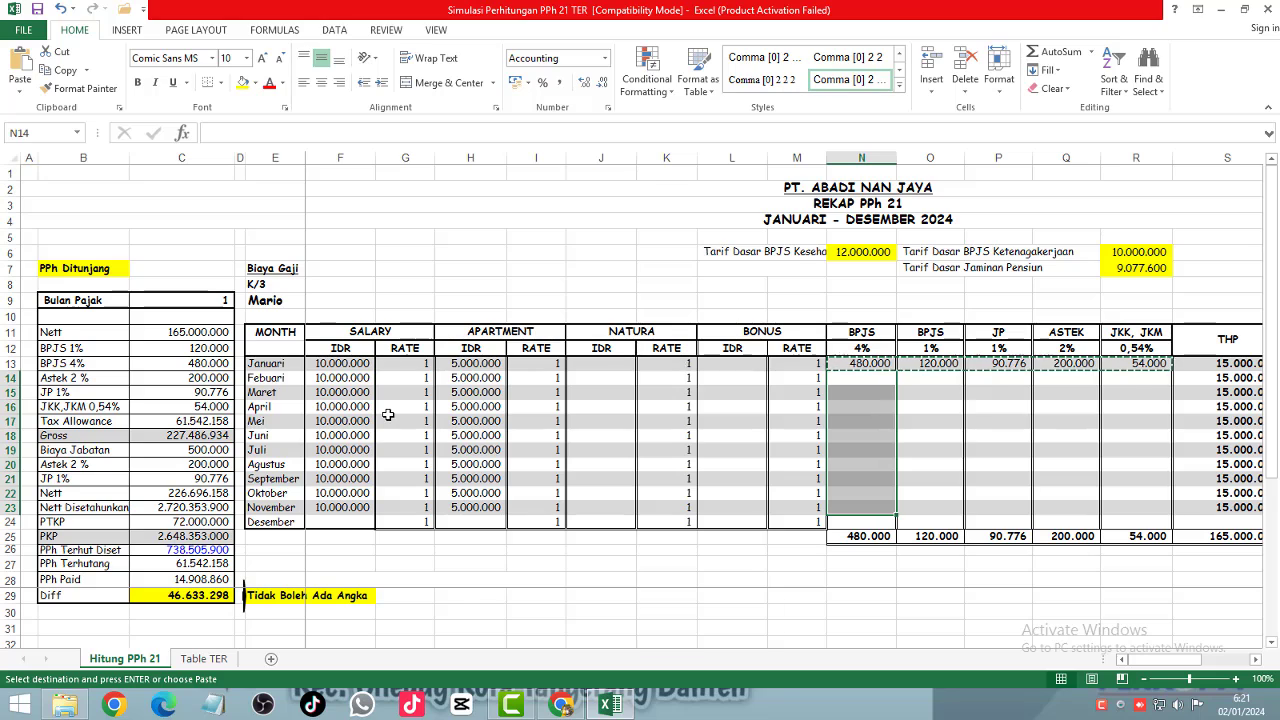
{"action": "key", "text": "ctrl+alt+v"}
{"action": "key", "text": "f"}
{"action": "key", "text": "Return"}
Step: Examine the filled monthly contributions and the resulting DPP TER, Tarif TER and 21 Paid columns
{"action": "key", "text": "Right"}
{"action": "key", "text": "Right"}
{"action": "key", "text": "Right"}
{"action": "key", "text": "Right"}
{"action": "key", "text": "Right"}
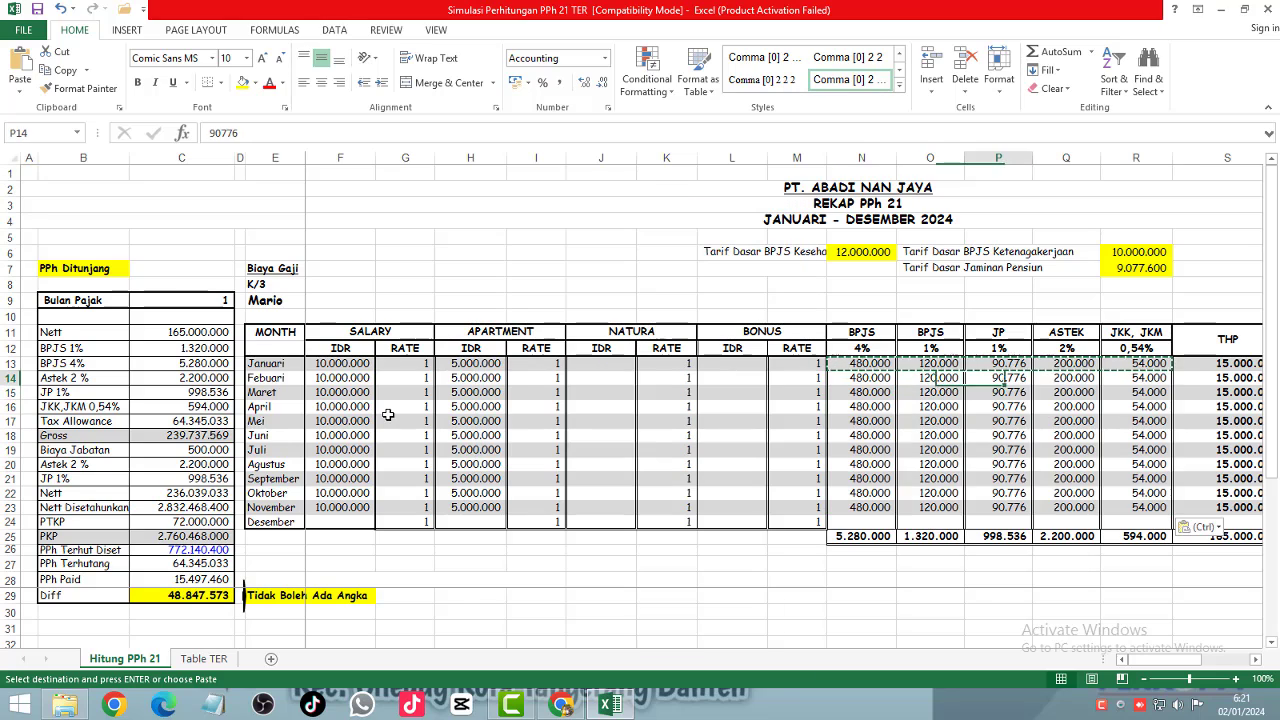
{"action": "key", "text": "Right"}
{"action": "key", "text": "Up"}
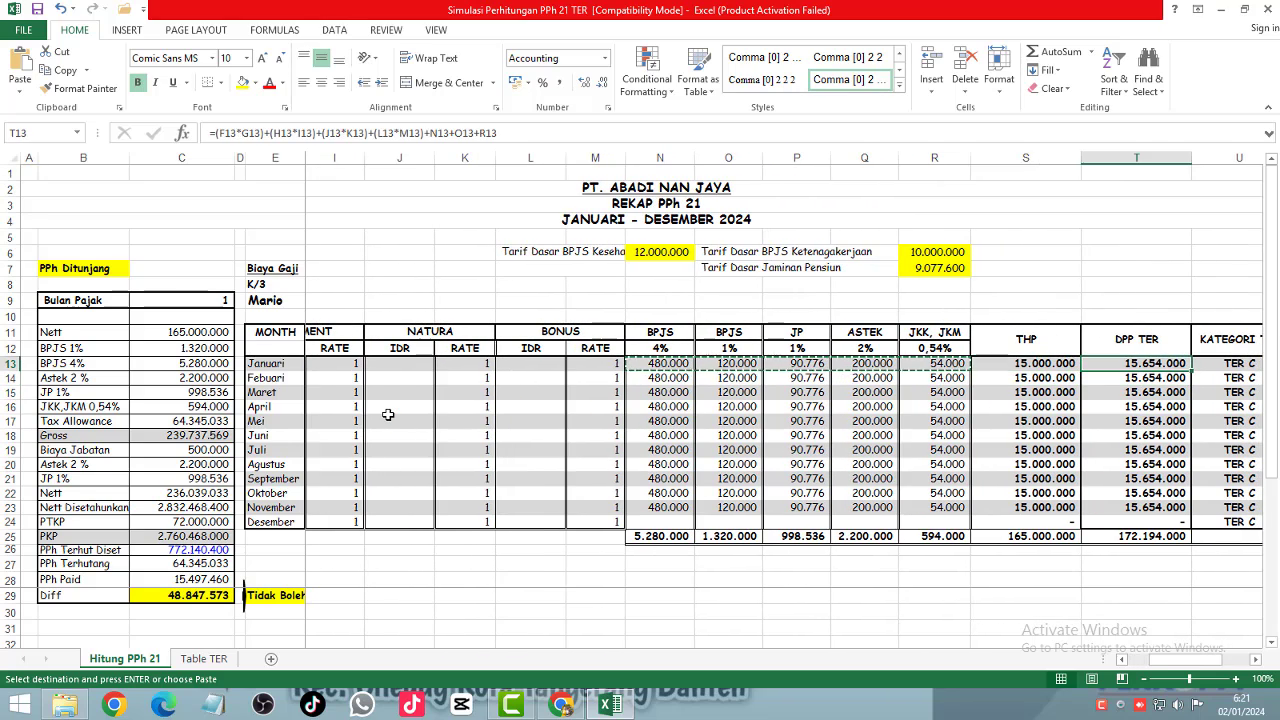
{"action": "key", "text": "ctrl+shift+Down"}
{"action": "key", "text": "Right"}
{"action": "key", "text": "Right"}
{"action": "key", "text": "Right"}
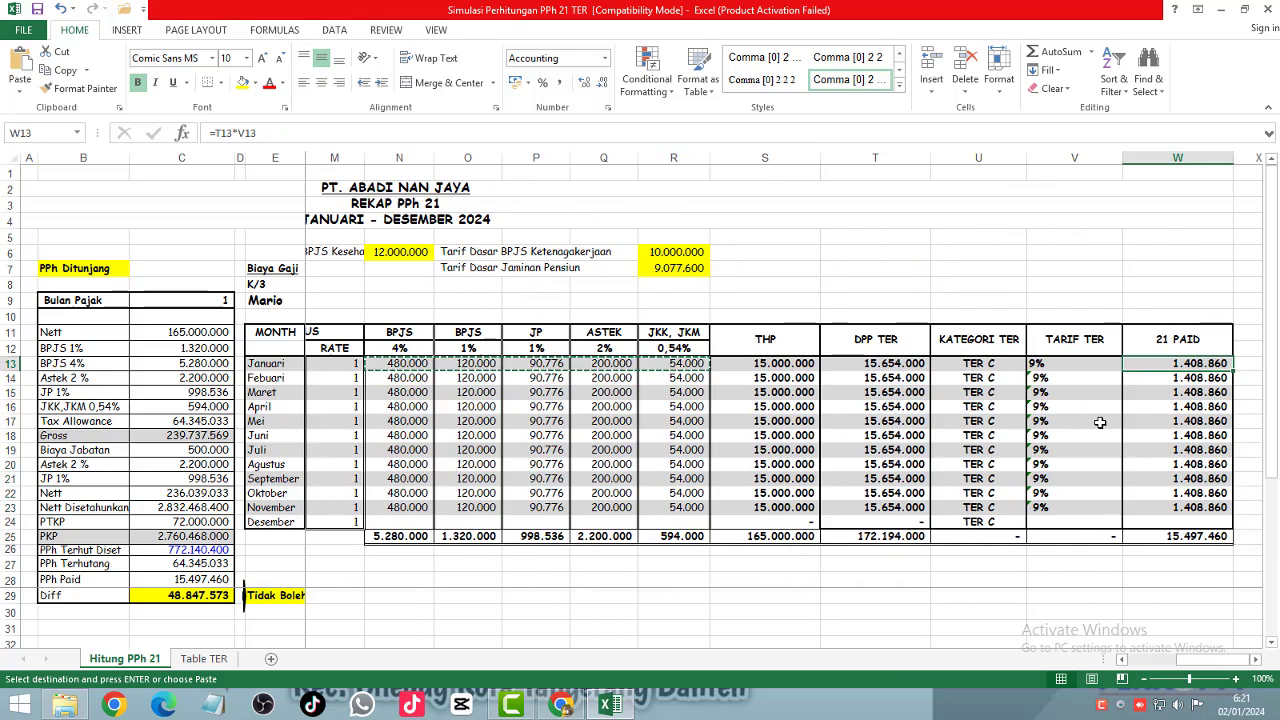
{"action": "scroll", "coordinate": [1083, 428], "scroll_direction": "down", "scroll_amount": 1}
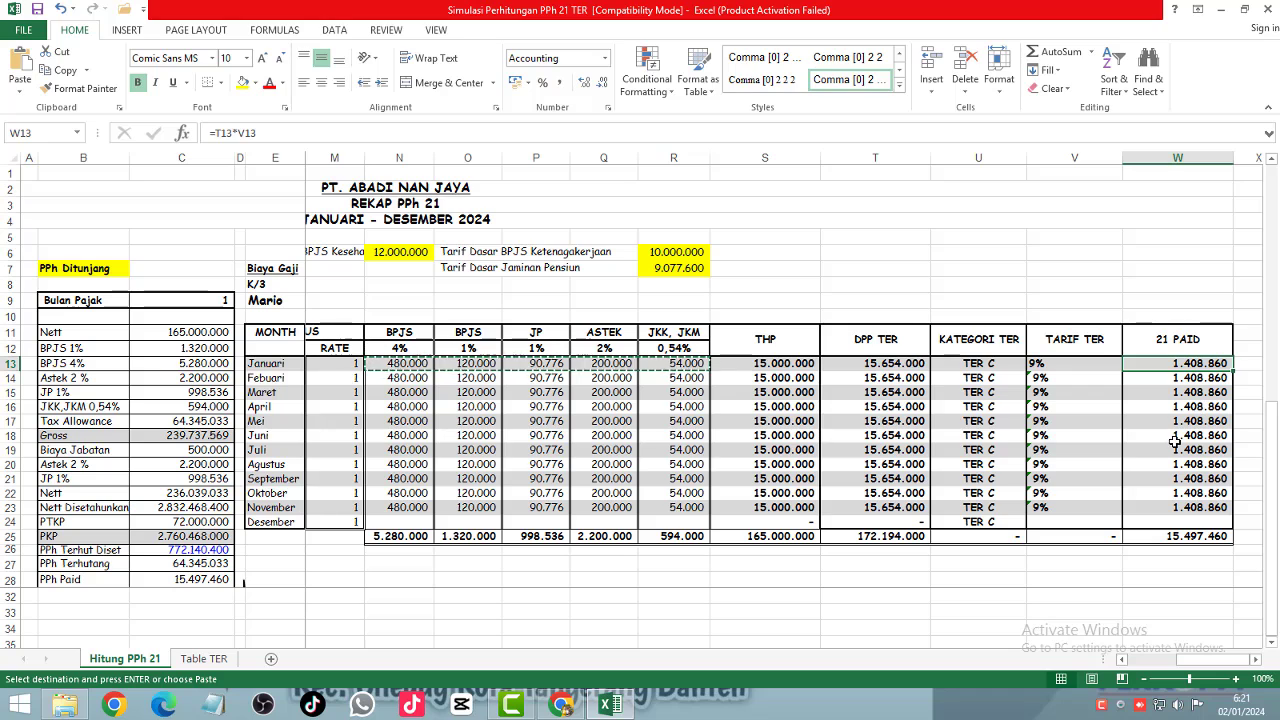
Step: Revert the tax status in E8 to K/0 and set the TER rate in the V13 formula to "7%"
{"action": "key", "text": "ctrl+z"}
{"action": "left_click", "coordinate": [1072, 362]}
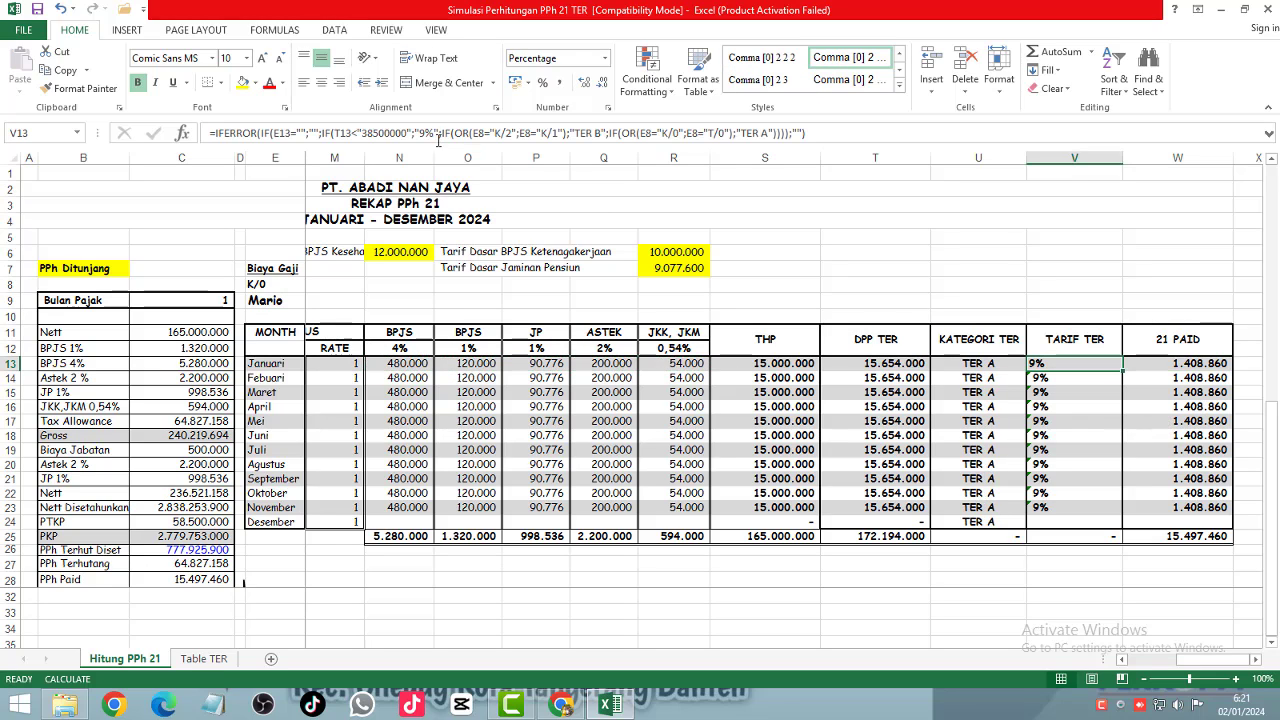
{"action": "left_click", "coordinate": [428, 133]}
{"action": "key", "text": "BackSpace"}
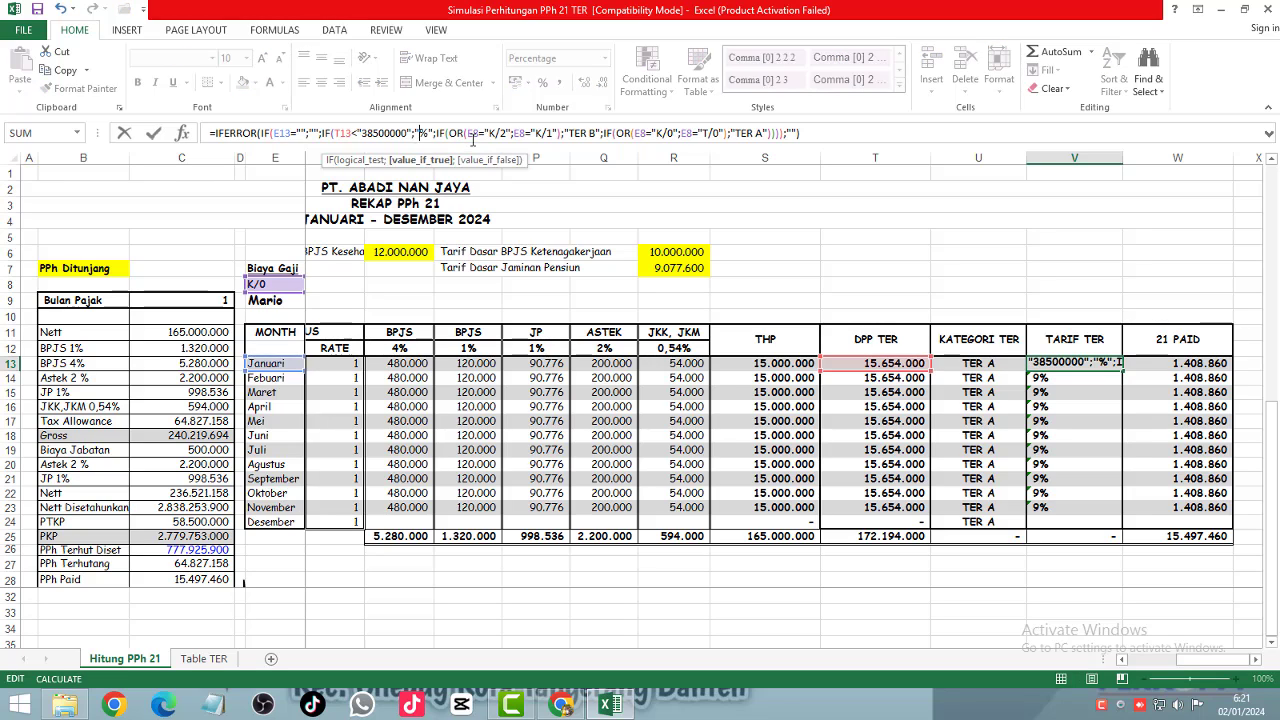
{"action": "type", "text": "7"}
{"action": "key", "text": "ctrl+Return"}
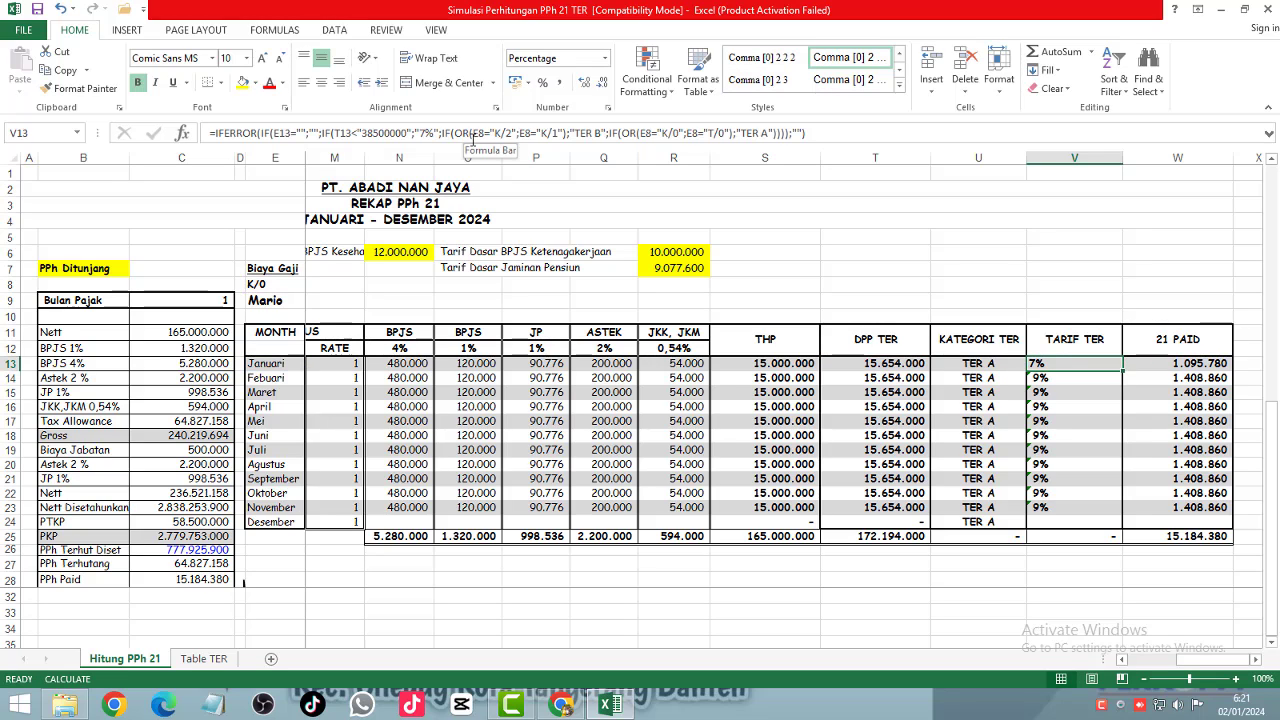
Step: Copy the January 7% rate in V13 to February through November, cells V14 to V23, using Paste Special
{"action": "key", "text": "ctrl+c"}
{"action": "key", "text": "Down"}
{"action": "key", "text": "ctrl+shift+Down"}
{"action": "key", "text": "ctrl+alt+v"}
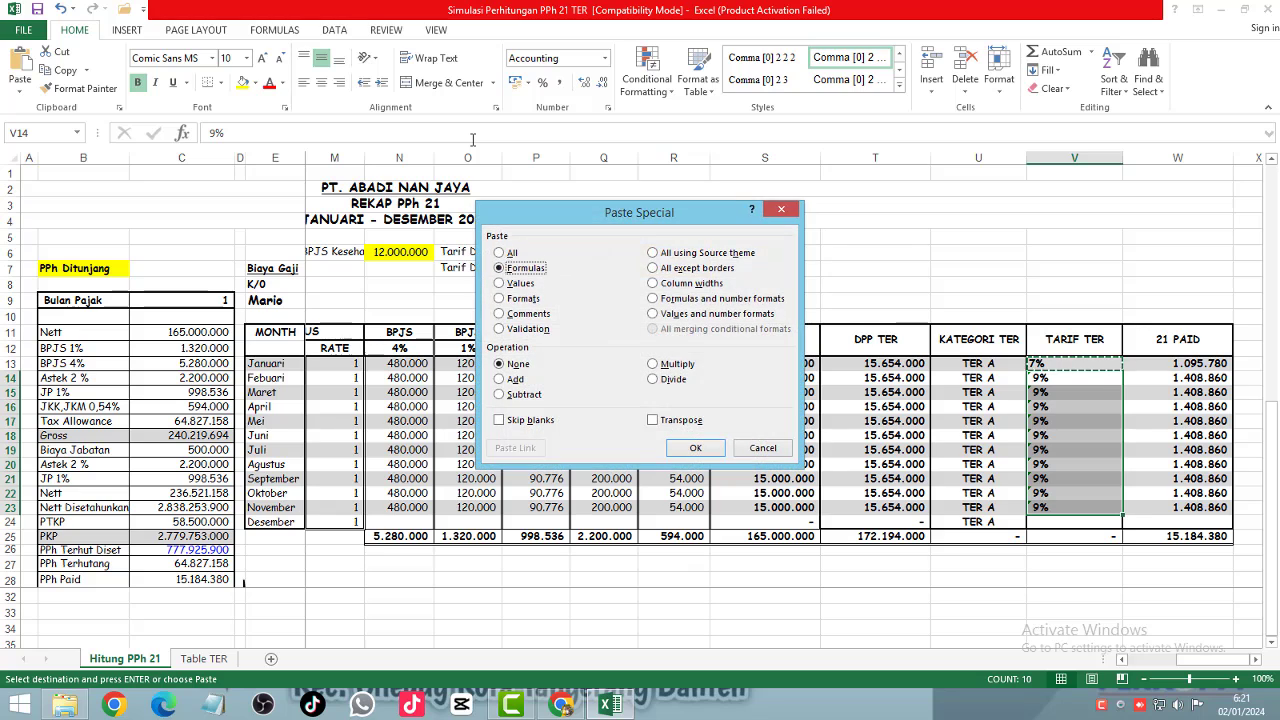
{"action": "key", "text": "Return"}
{"action": "key", "text": "Up"}
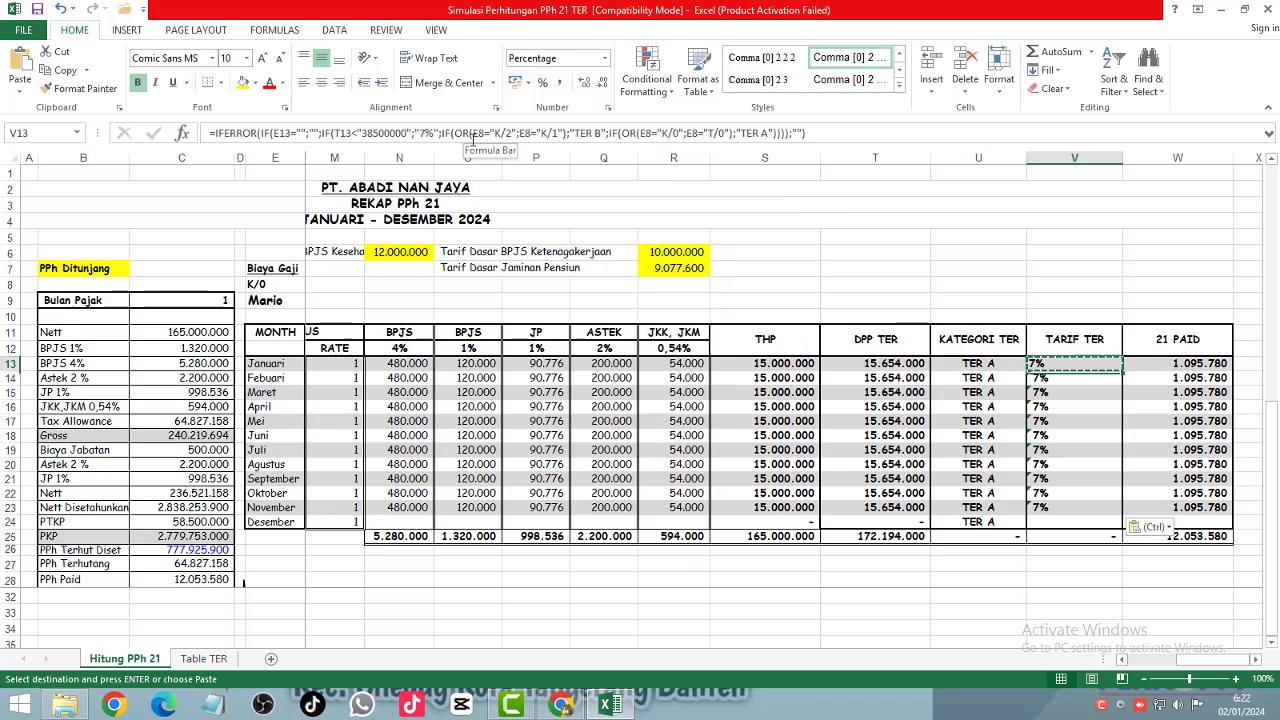
Step: Examine the January 21 PAID formula and the KATEGORI TER and TARIF TER columns, clearing the copy selection
{"action": "left_click", "coordinate": [1155, 368]}
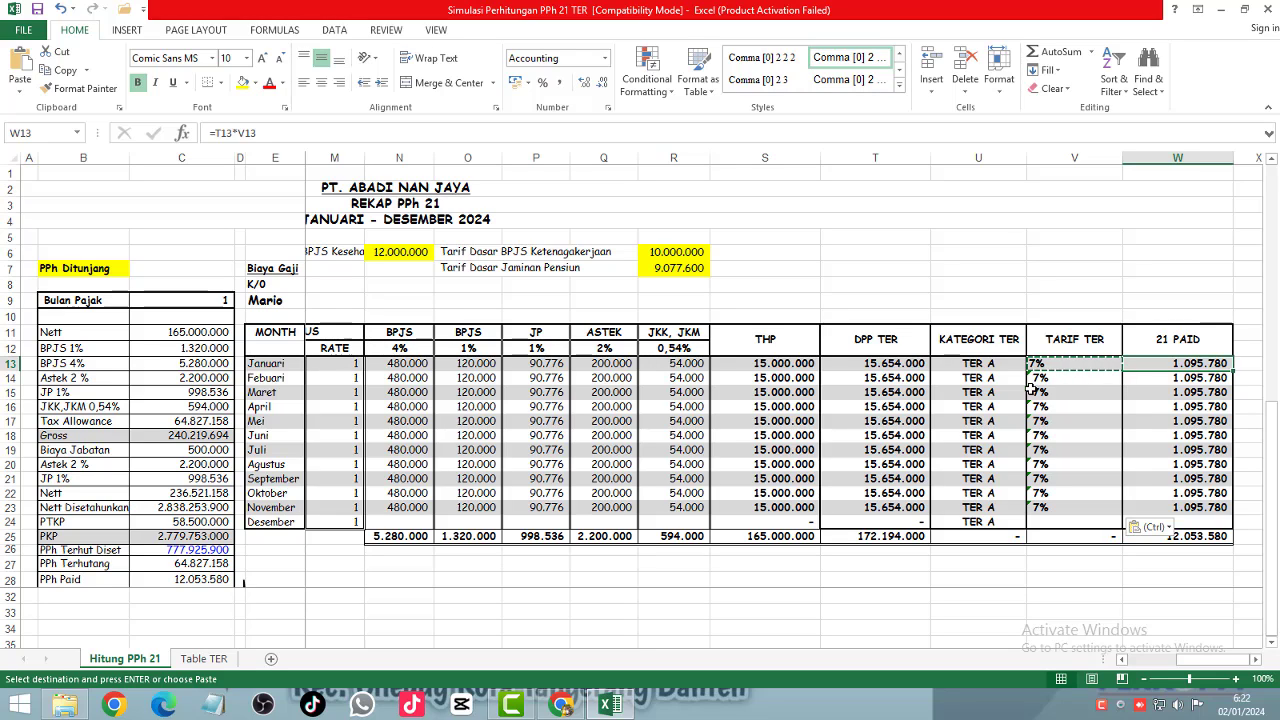
{"action": "left_click", "coordinate": [970, 157]}
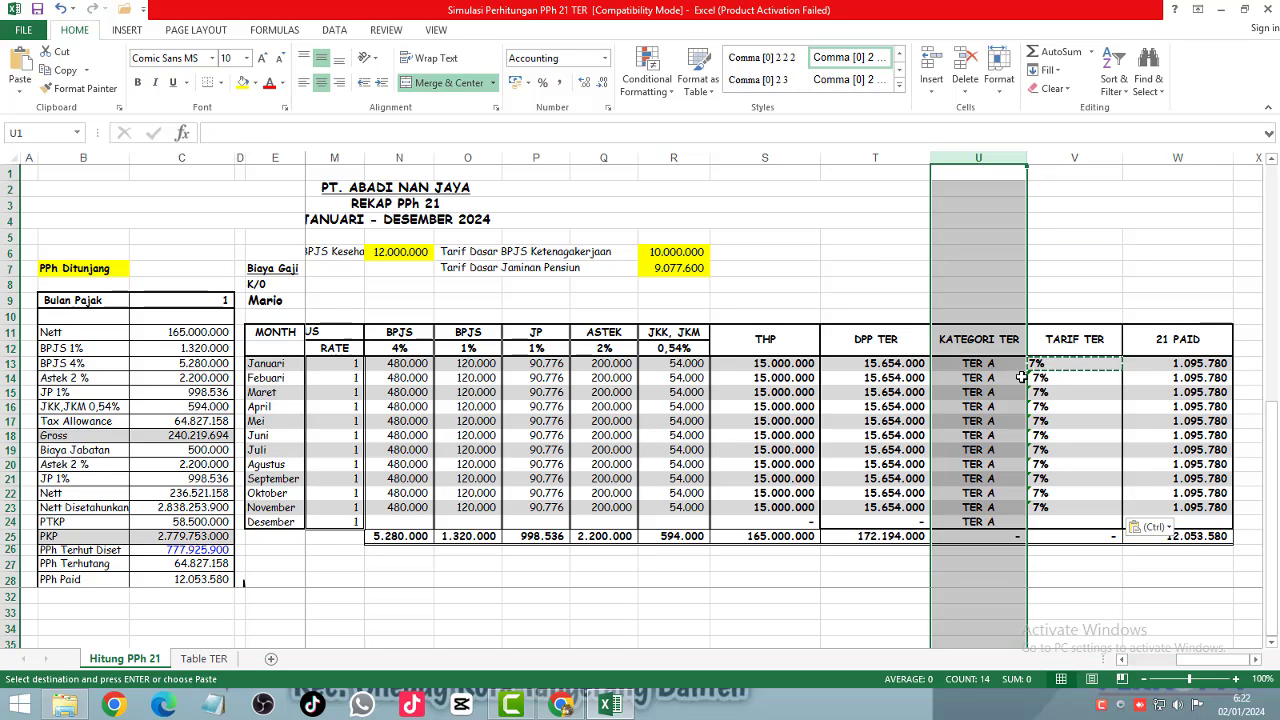
{"action": "left_click", "coordinate": [1072, 157]}
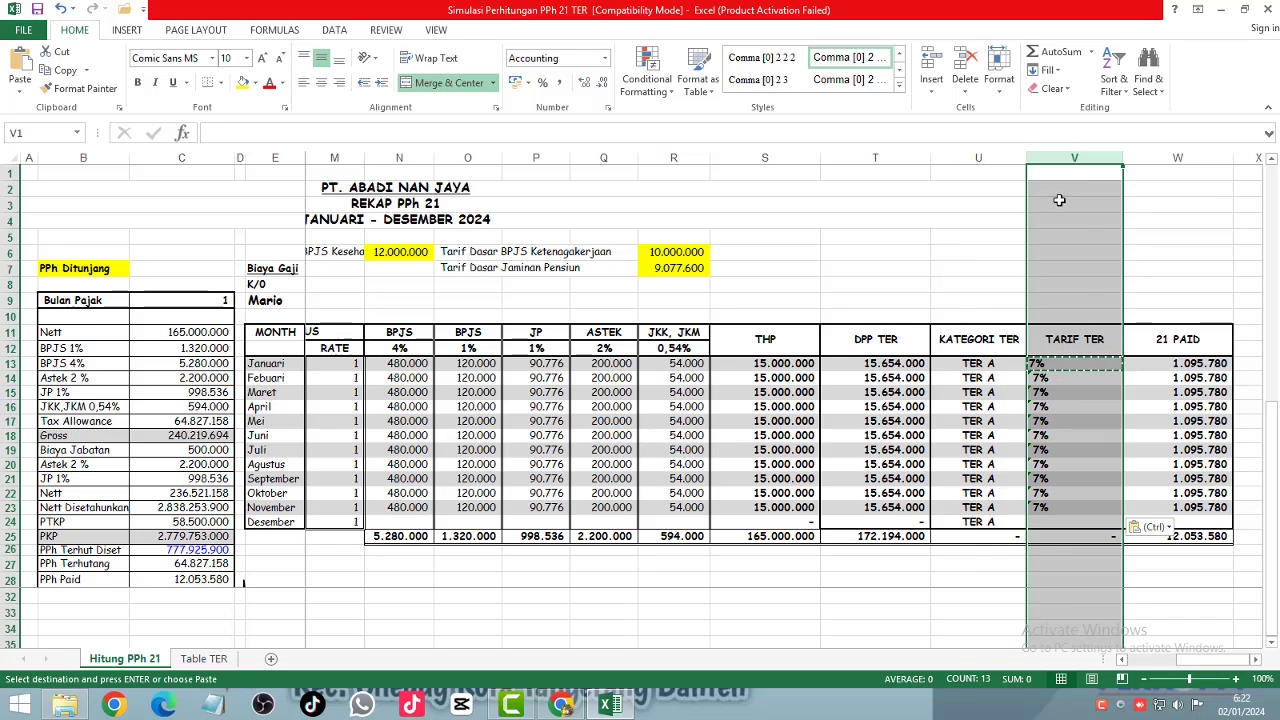
{"action": "left_click", "coordinate": [1074, 289]}
{"action": "key", "text": "Escape"}
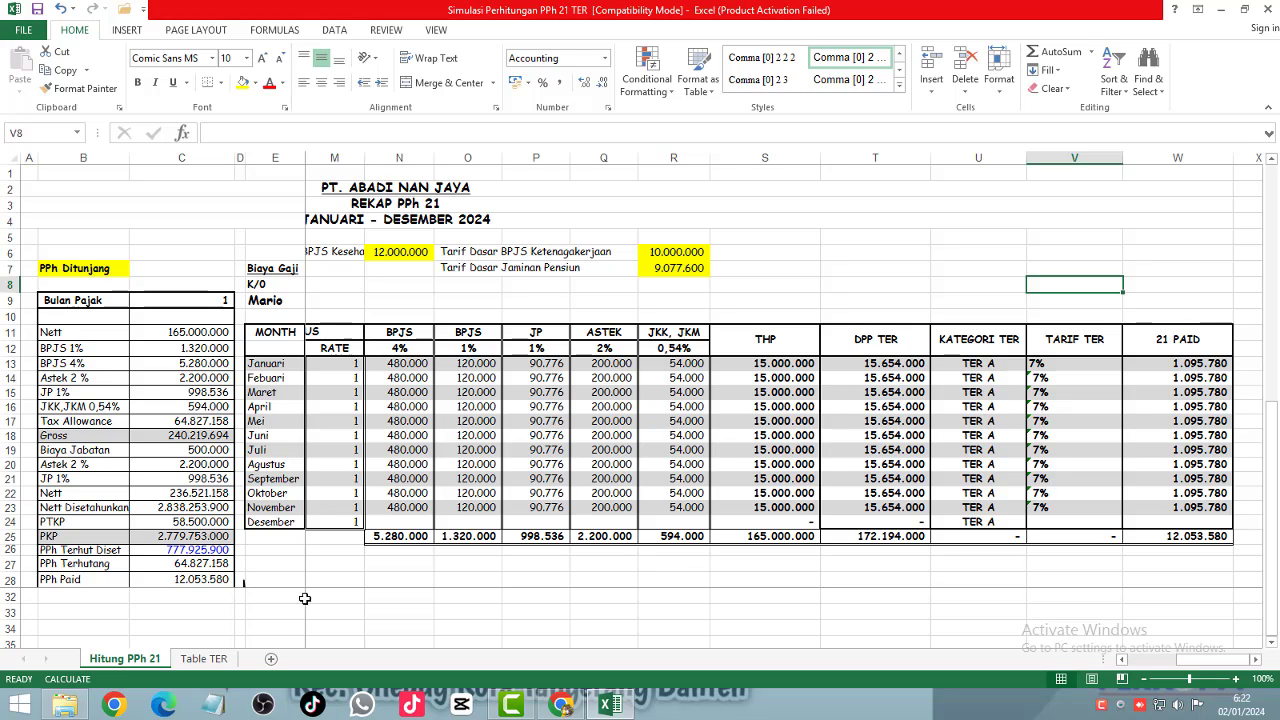
Step: Review the Table TER sheet, checking the TER A gross income brackets and rates and browsing the TER B and TER C brackets
{"action": "left_click", "coordinate": [212, 662]}
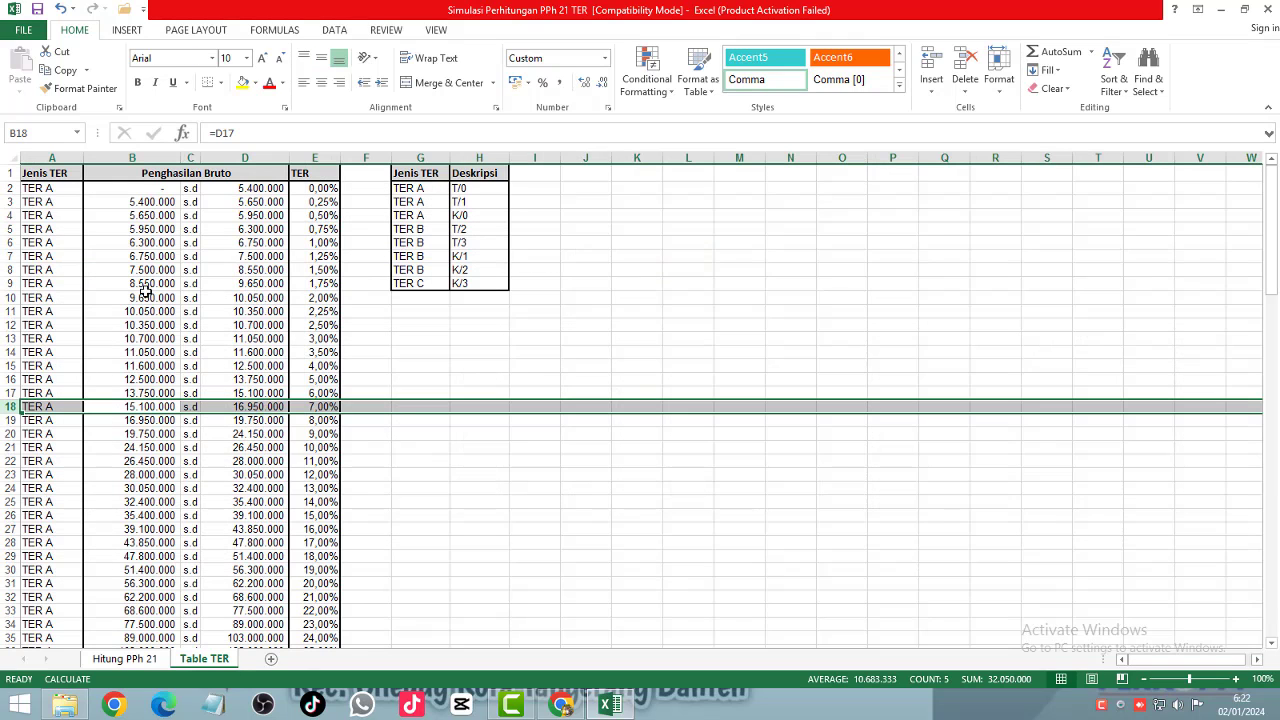
{"action": "left_click", "coordinate": [226, 350]}
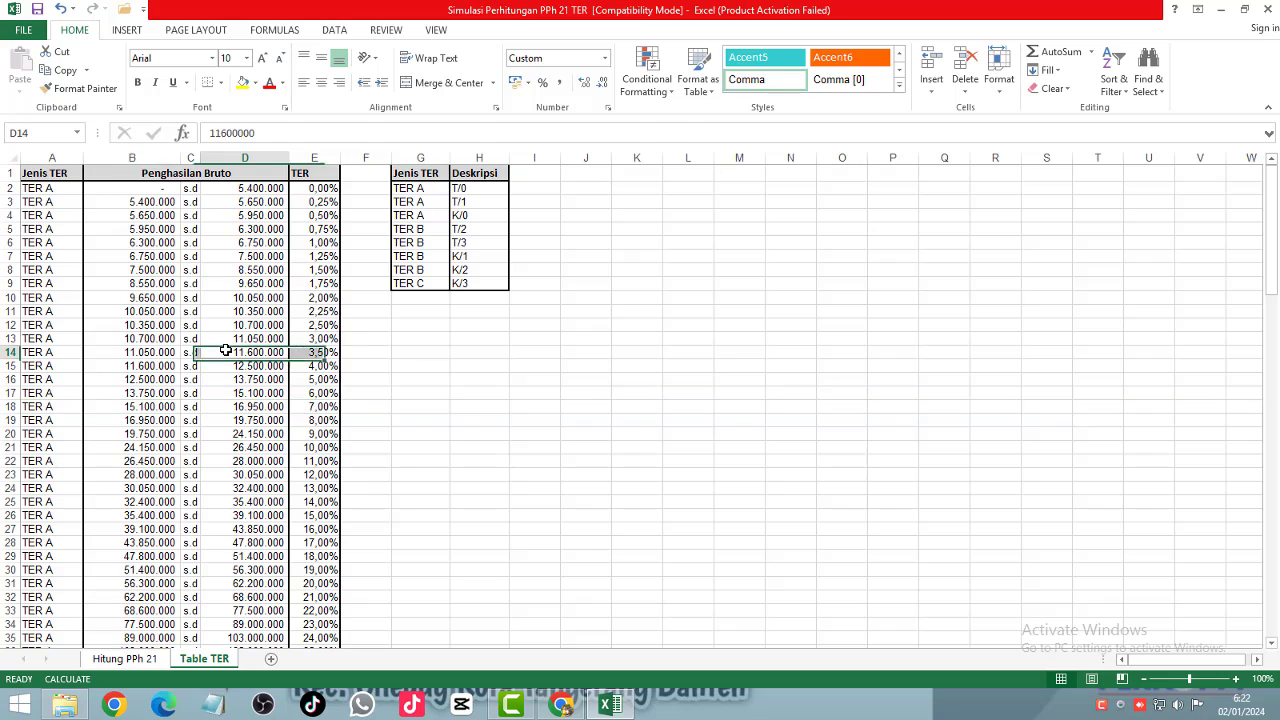
{"action": "left_click", "coordinate": [299, 155]}
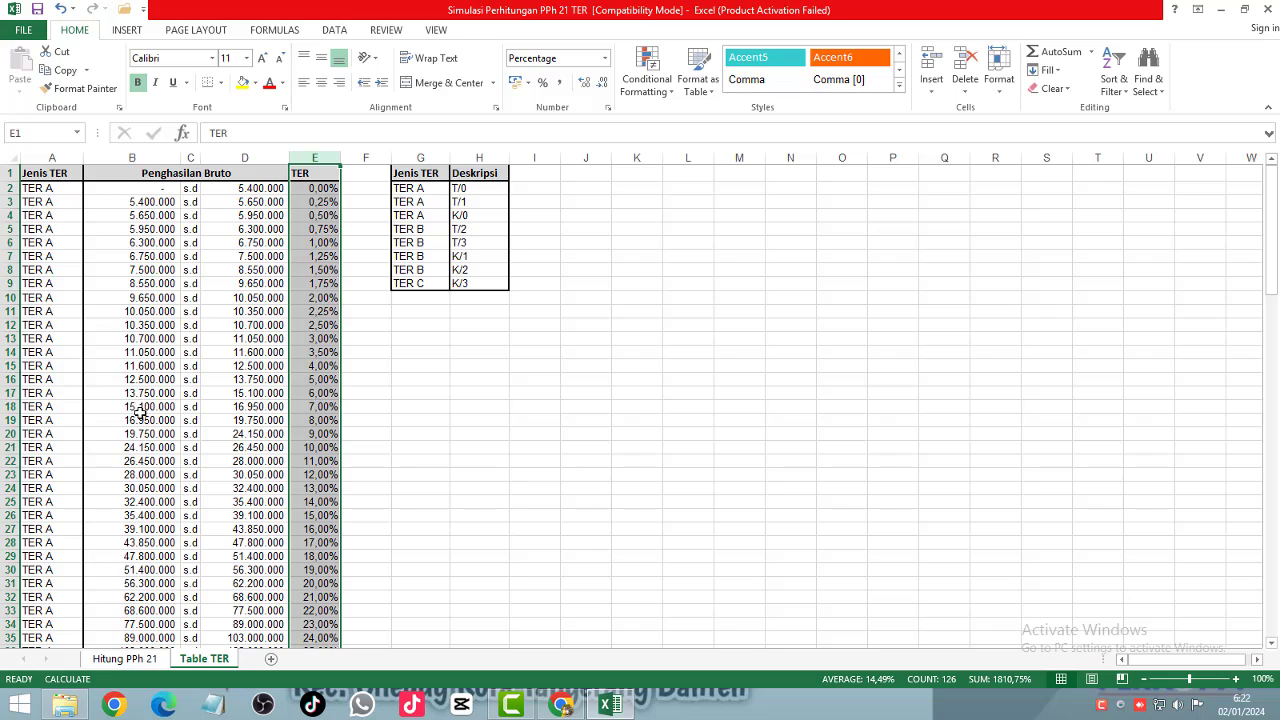
{"action": "left_click", "coordinate": [8, 393]}
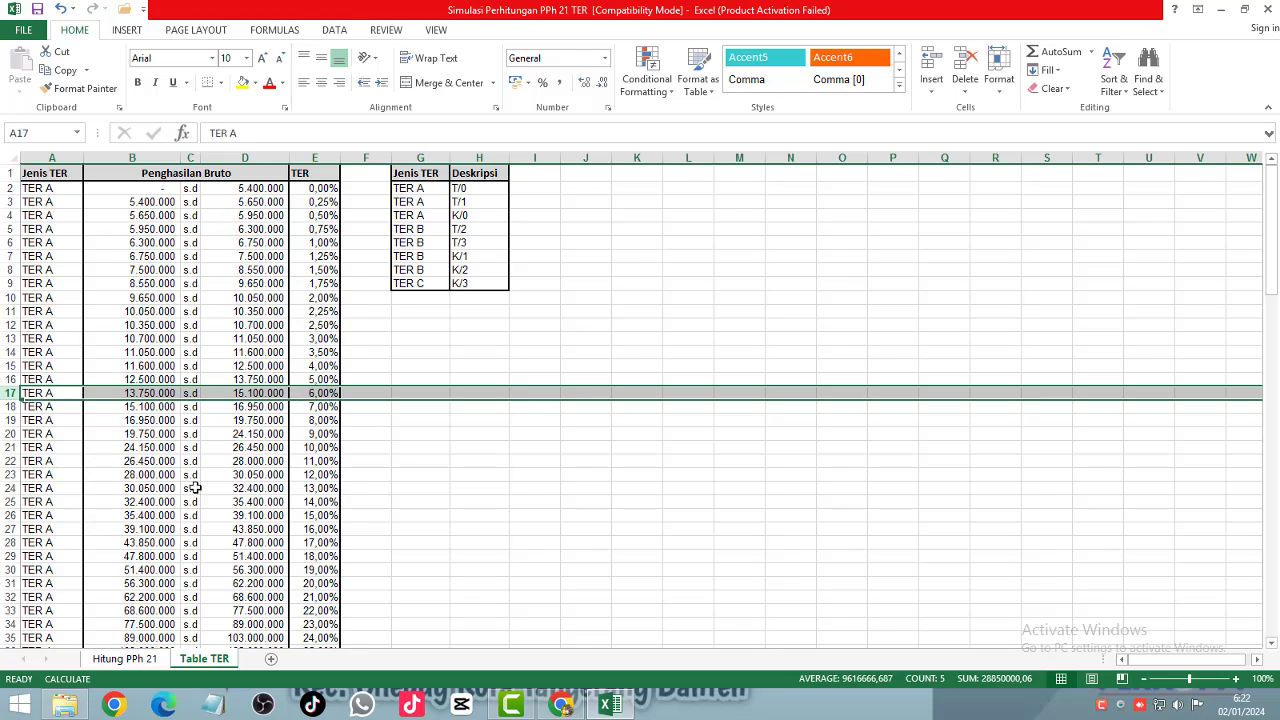
{"action": "left_click", "coordinate": [10, 461]}
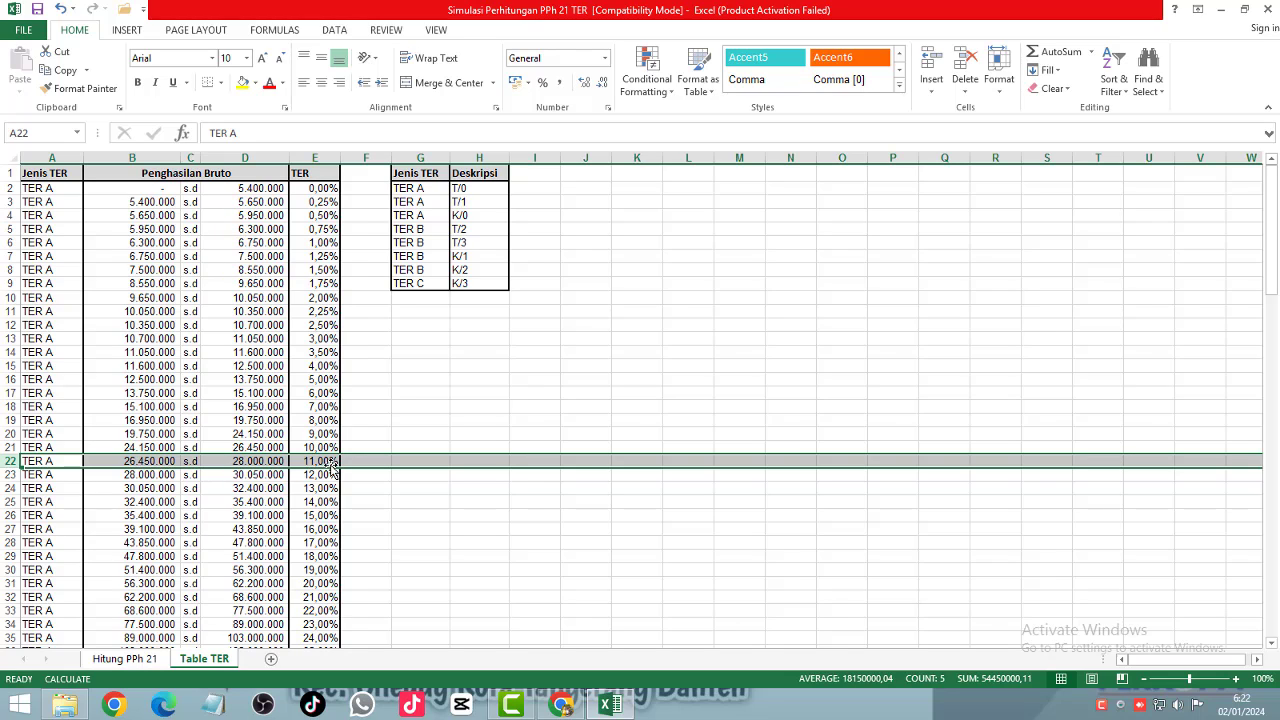
{"action": "scroll", "coordinate": [330, 465], "scroll_direction": "down", "scroll_amount": 18}
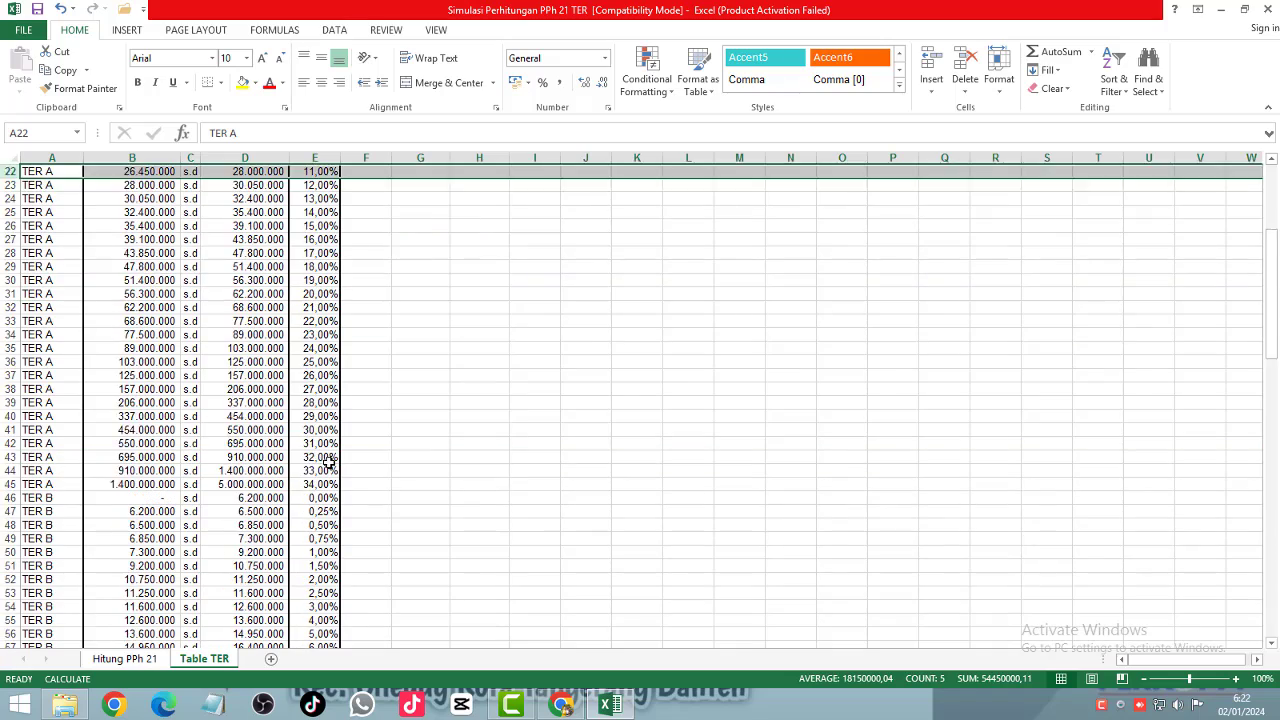
{"action": "scroll", "coordinate": [330, 465], "scroll_direction": "down", "scroll_amount": 20}
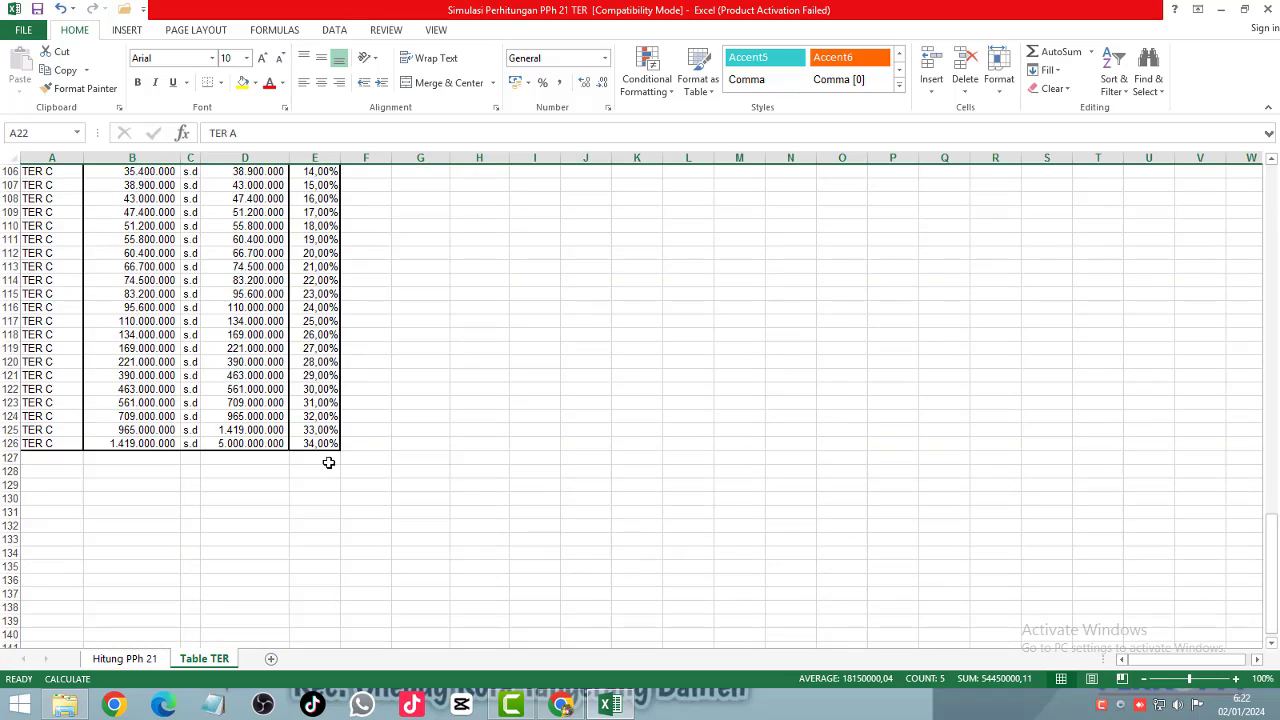
{"action": "scroll", "coordinate": [330, 465], "scroll_direction": "up", "scroll_amount": 5}
{"action": "scroll", "coordinate": [330, 465], "scroll_direction": "up", "scroll_amount": 15}
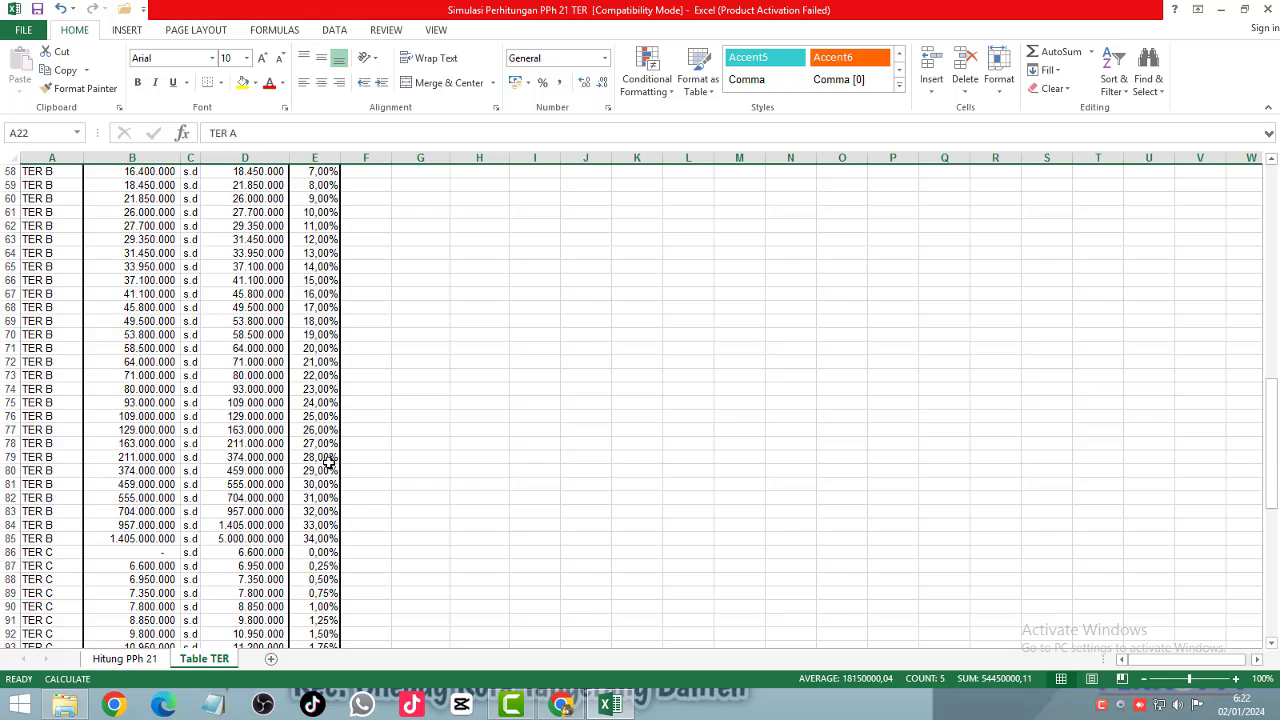
Step: Return to the Hitung PPh 21 sheet and check the status in E8, the TARIF TER and 21 PAID columns, and the Diff row
{"action": "left_click", "coordinate": [125, 659]}
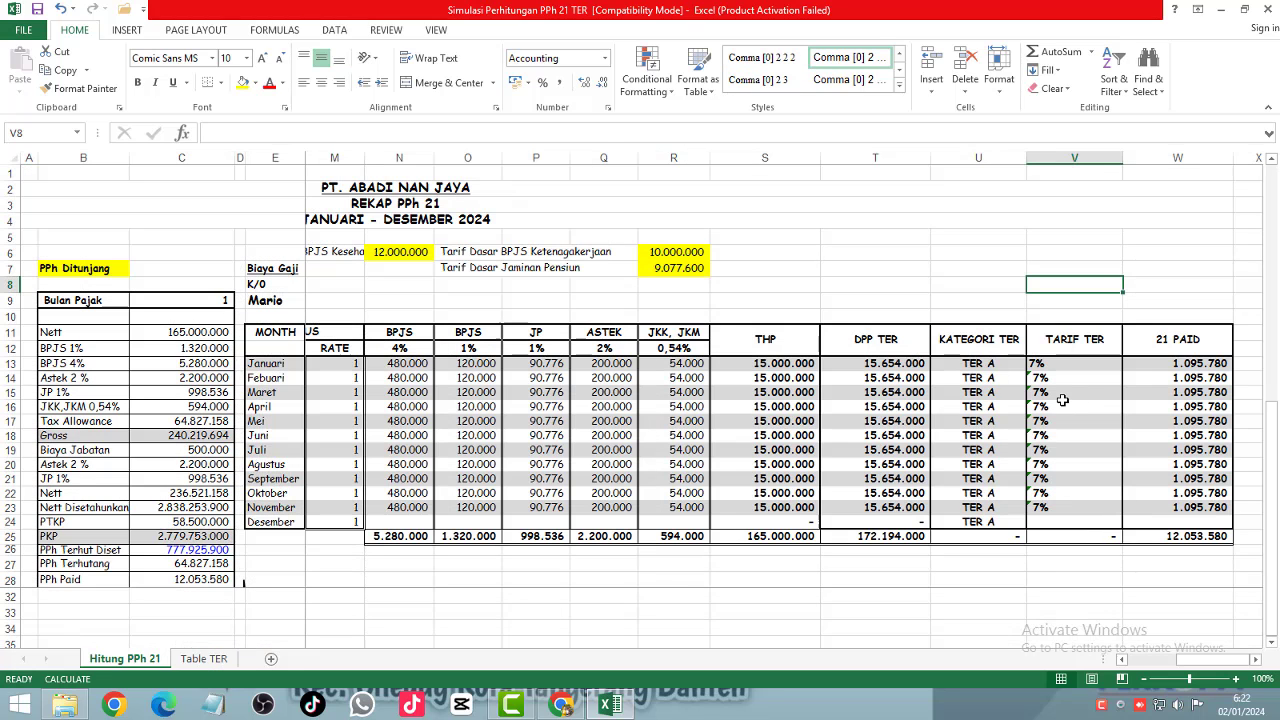
{"action": "left_click", "coordinate": [282, 285]}
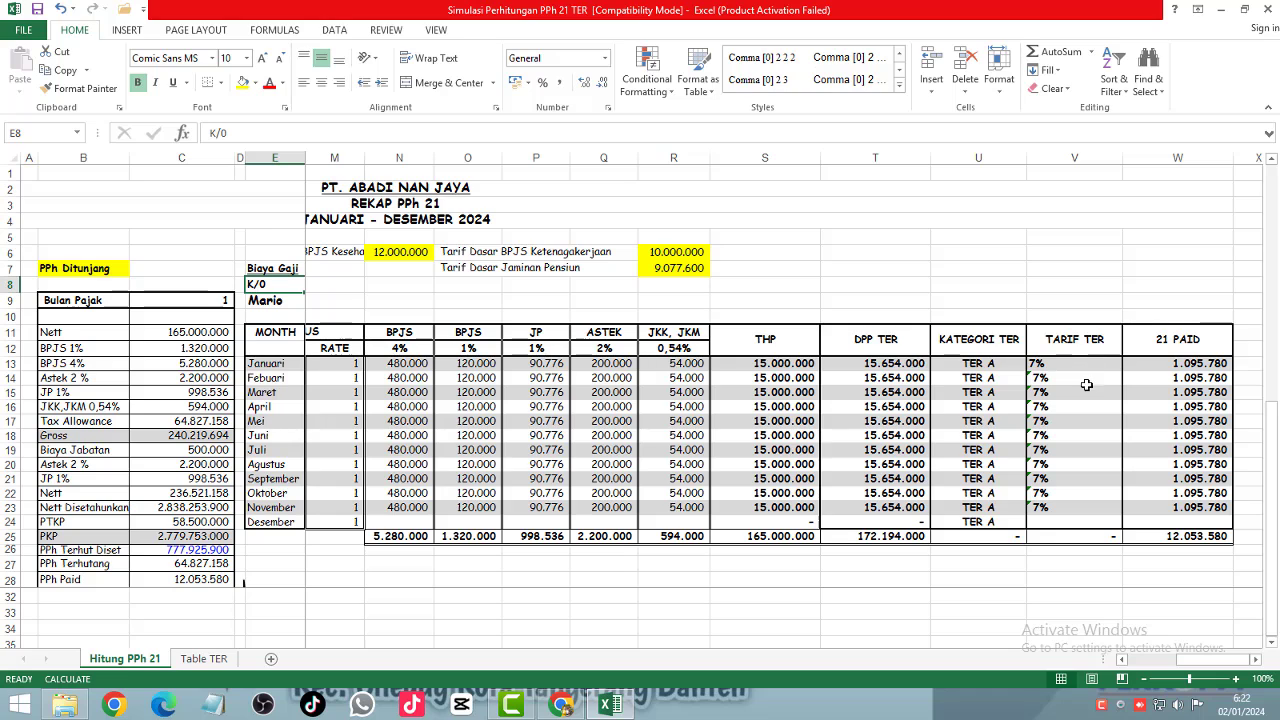
{"action": "left_click", "coordinate": [1072, 157]}
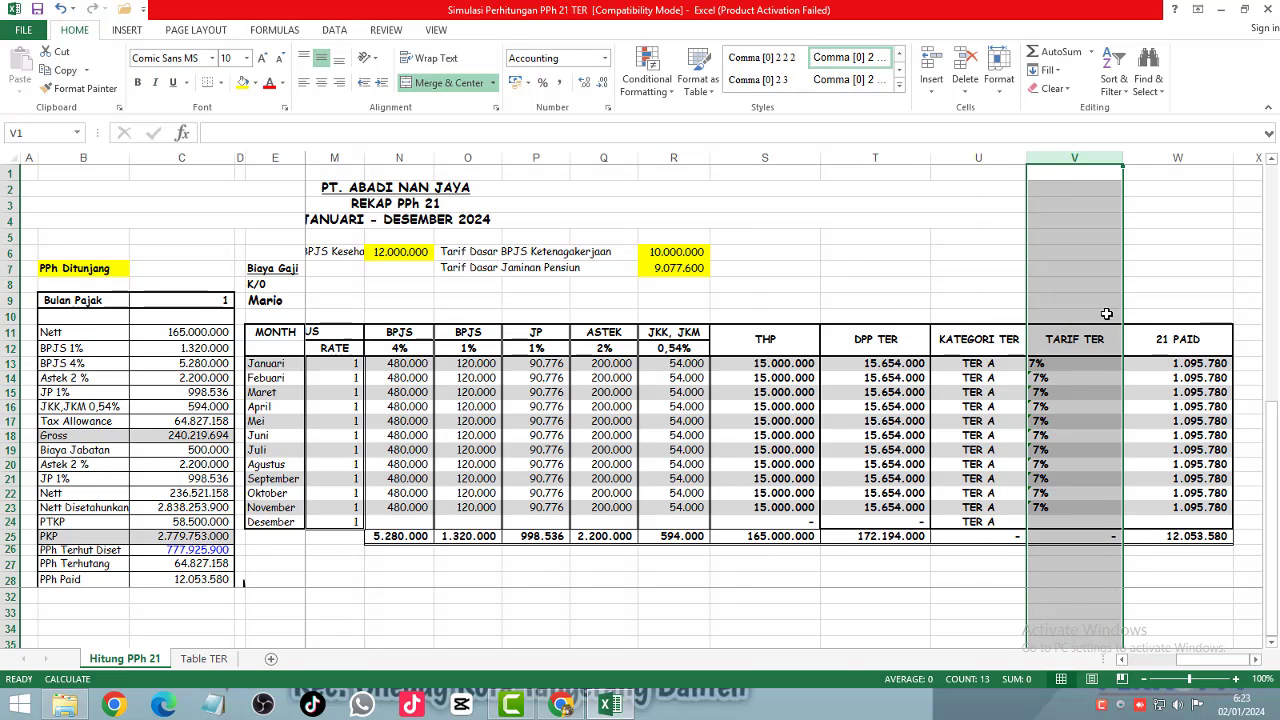
{"action": "left_click", "coordinate": [1062, 368]}
{"action": "left_click", "coordinate": [1063, 296]}
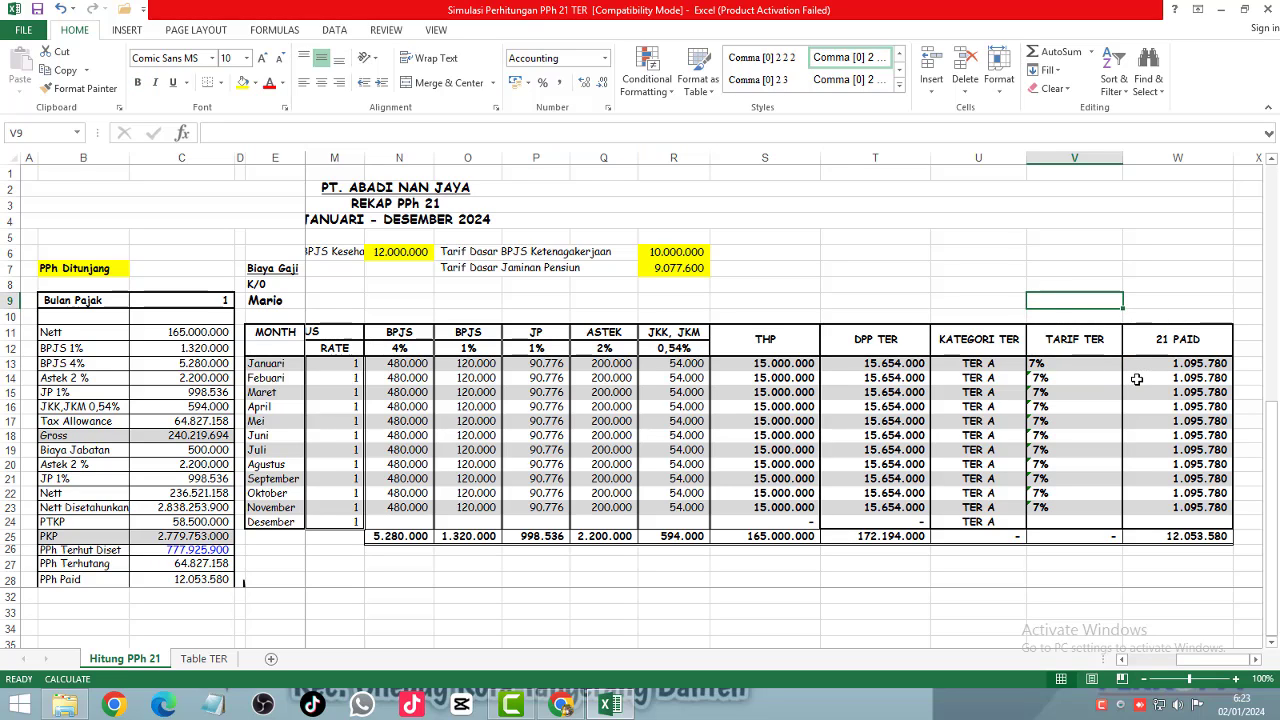
{"action": "scroll", "coordinate": [1141, 407], "scroll_direction": "down", "scroll_amount": 5}
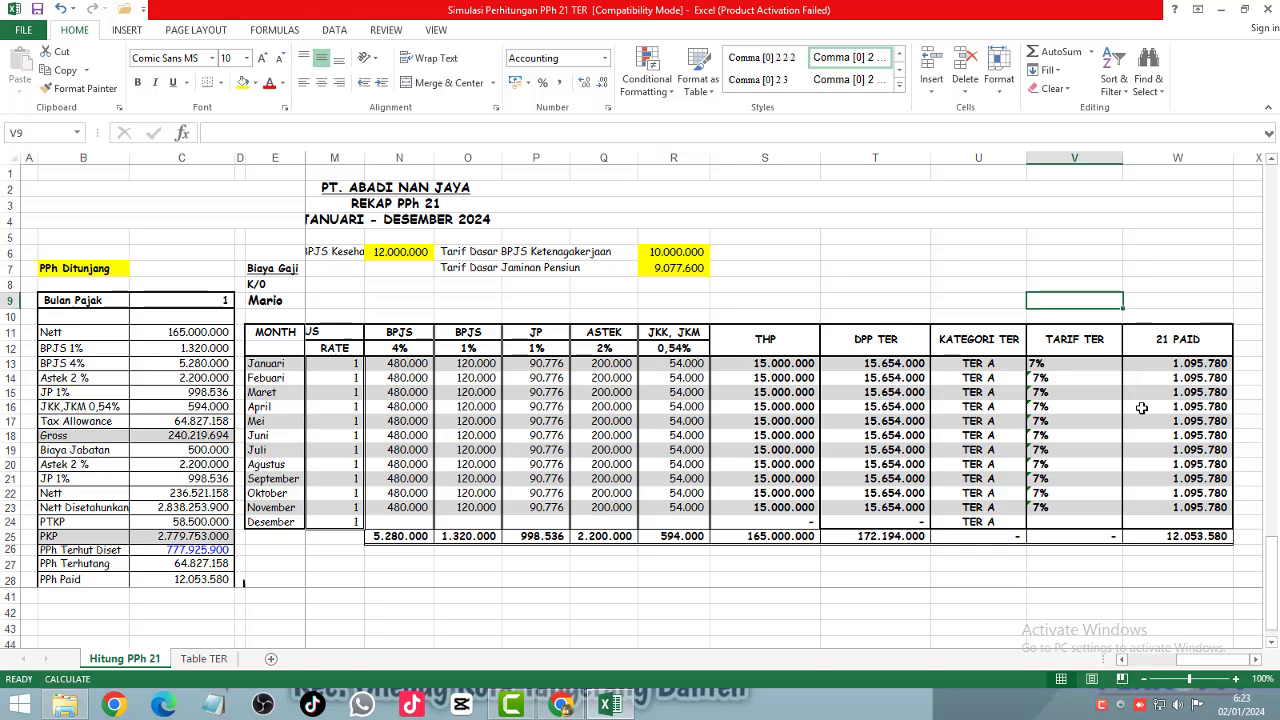
{"action": "left_click", "coordinate": [1155, 563]}
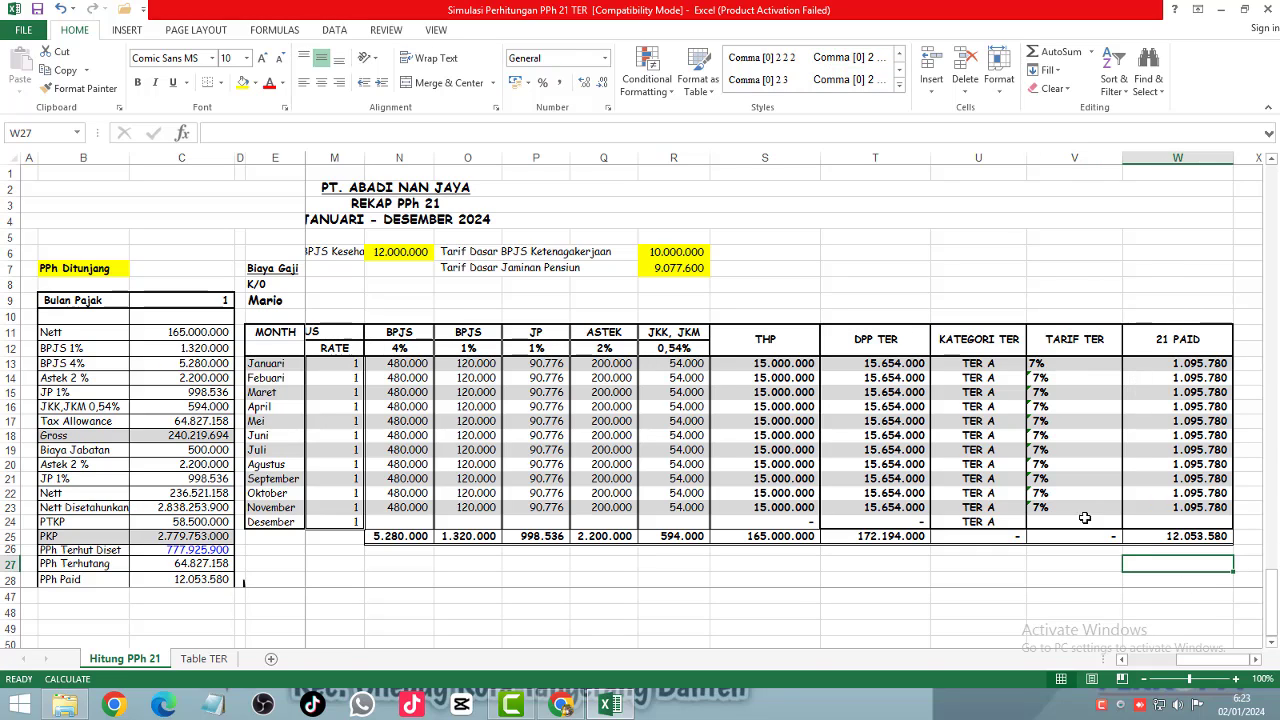
{"action": "scroll", "coordinate": [1060, 515], "scroll_direction": "up", "scroll_amount": 6}
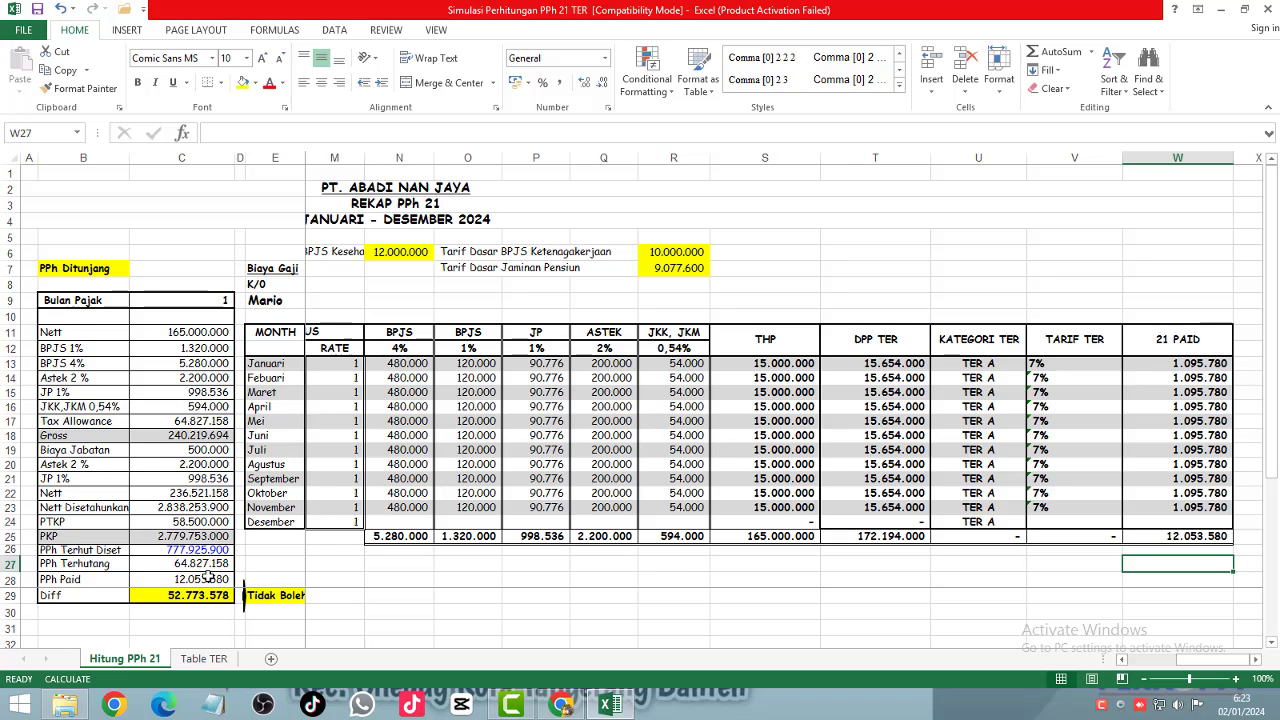
Step: Switch to the PP 58 Tahun 2023 slides in Chrome, enlarge page 23 and read the December tax example before returning to Excel
{"action": "key", "text": "alt+Tab"}
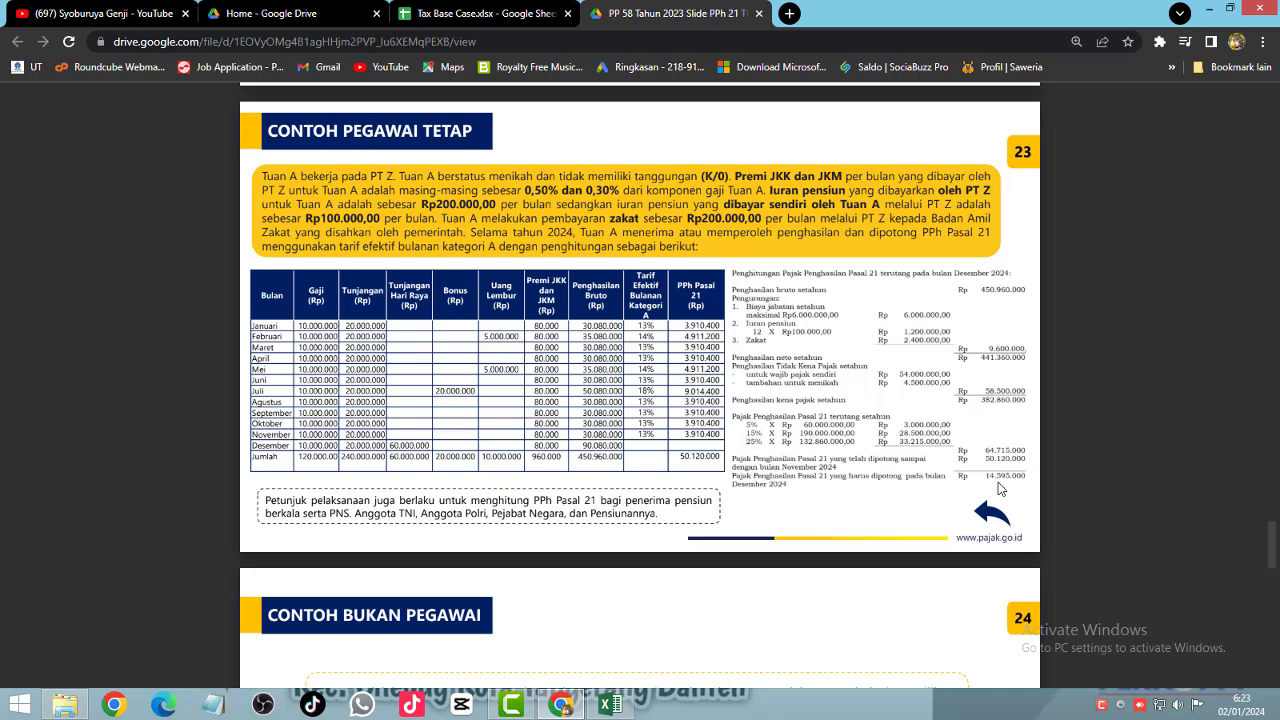
{"action": "key", "text": "ctrl+plus"}
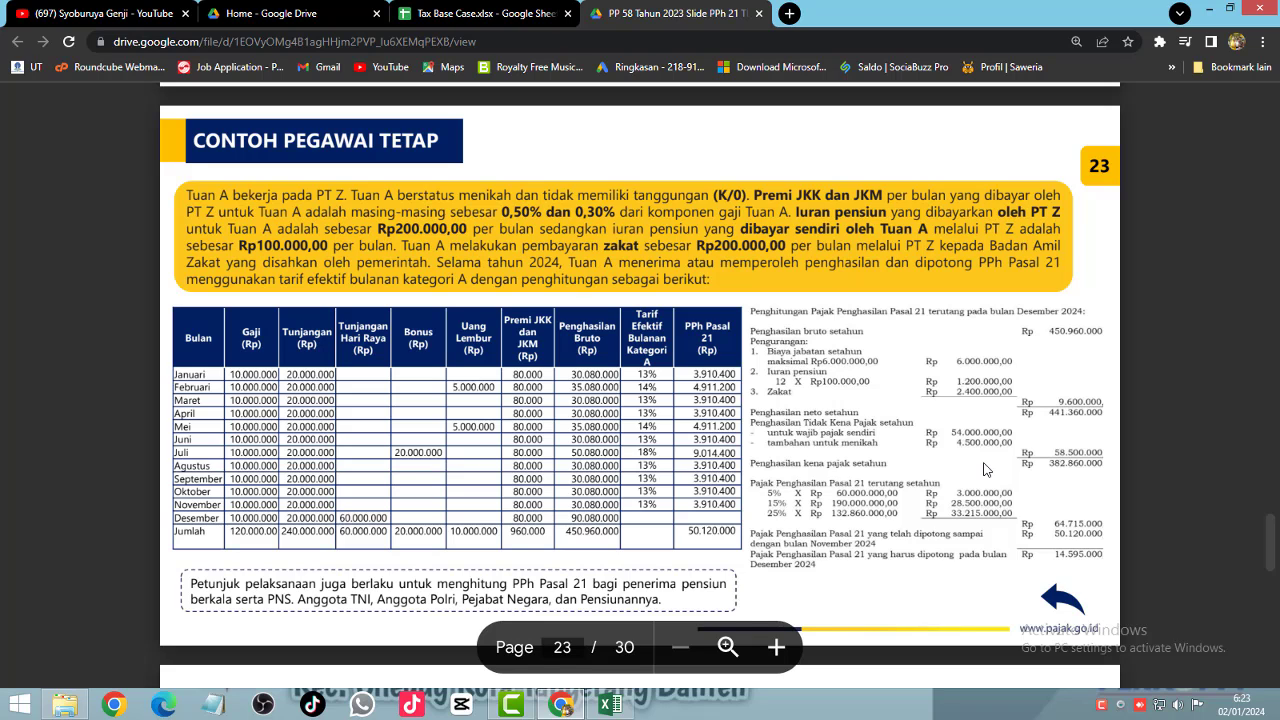
{"action": "key", "text": "alt+Tab"}
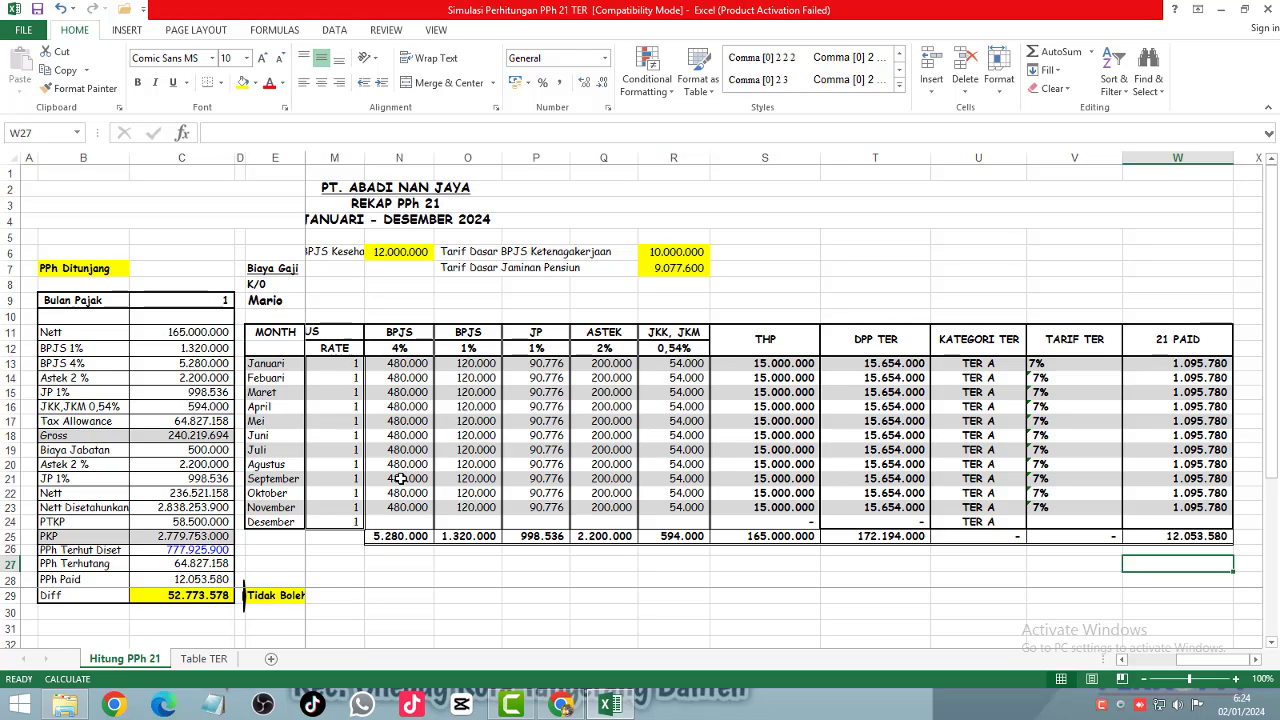
Step: Examine the annual tax calculation in B8:C29, including the PPh Paid and PPh Terhut Diset formulas and the 21 PAID total in W25
{"action": "left_click", "coordinate": [1180, 520]}
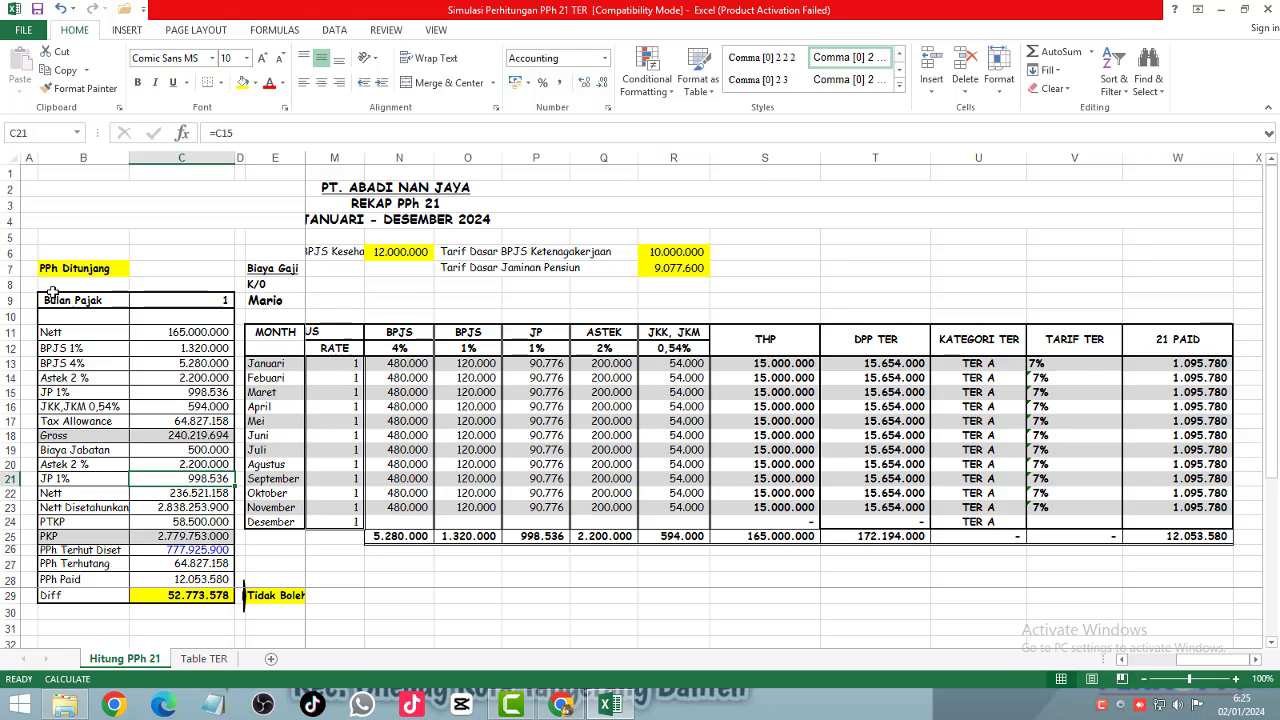
{"action": "left_click_drag", "start_coordinate": [48, 282], "coordinate": [148, 598]}
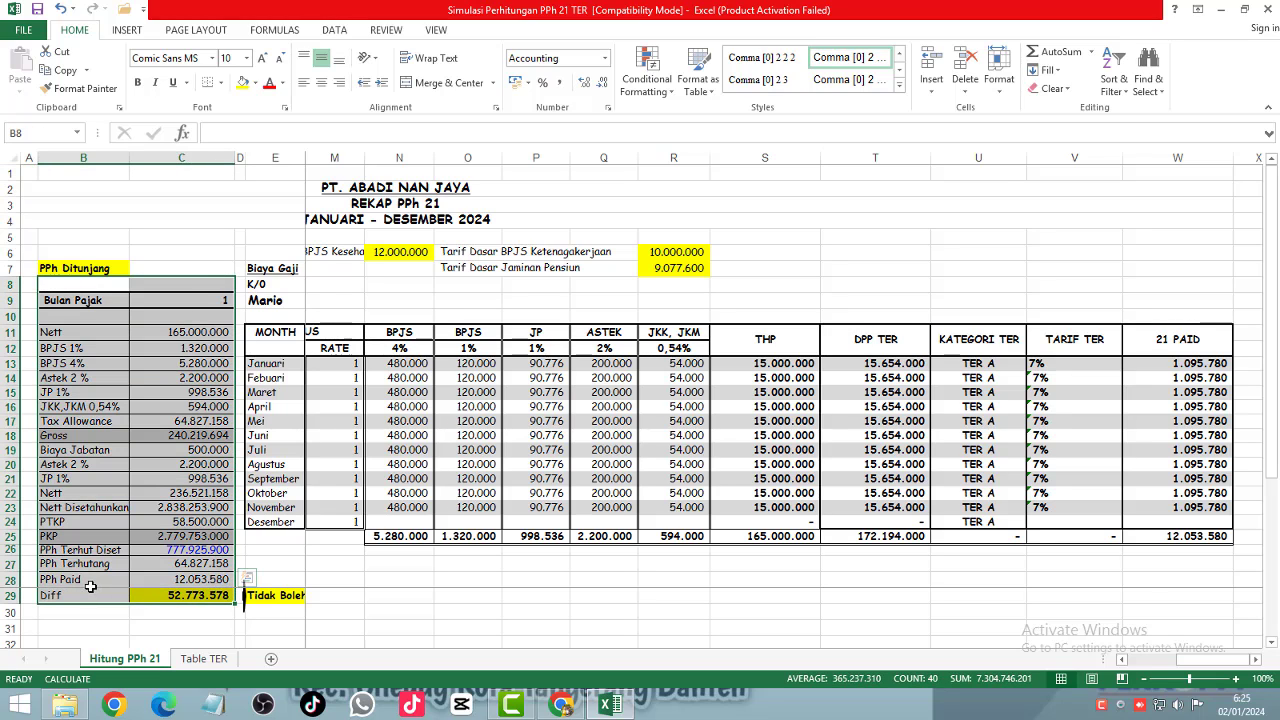
{"action": "left_click", "coordinate": [183, 580]}
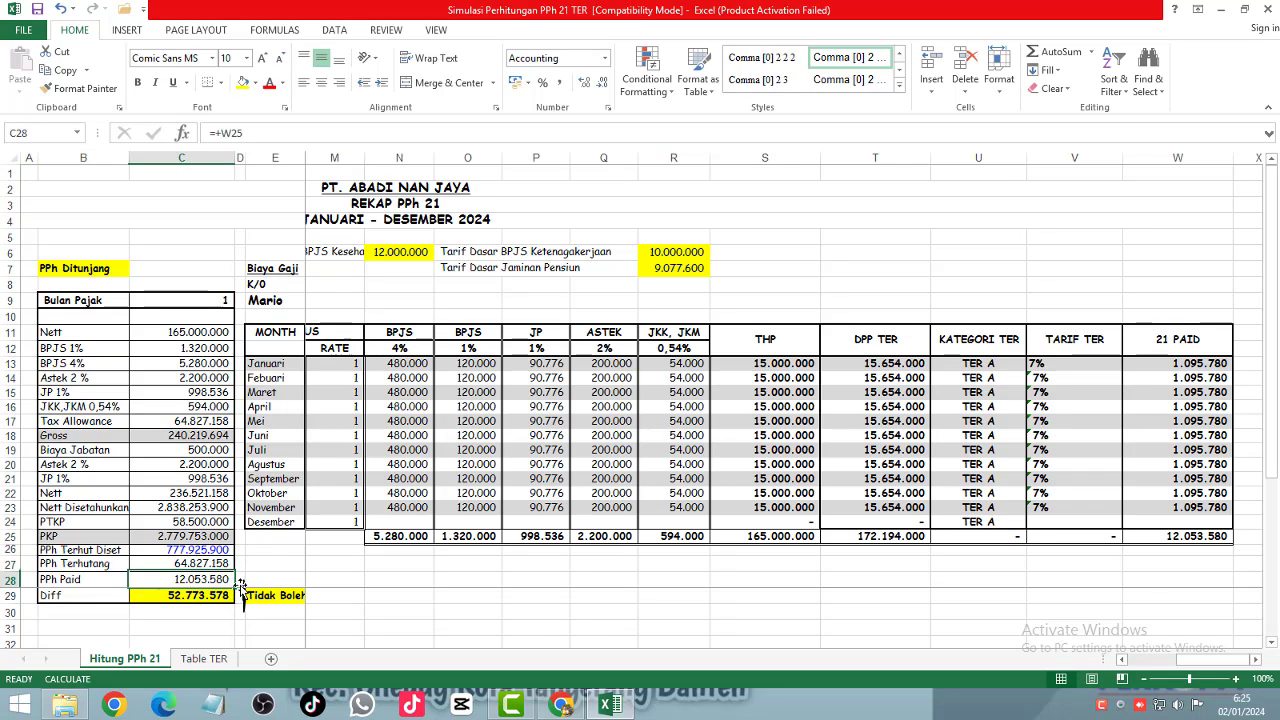
{"action": "left_click", "coordinate": [1200, 538]}
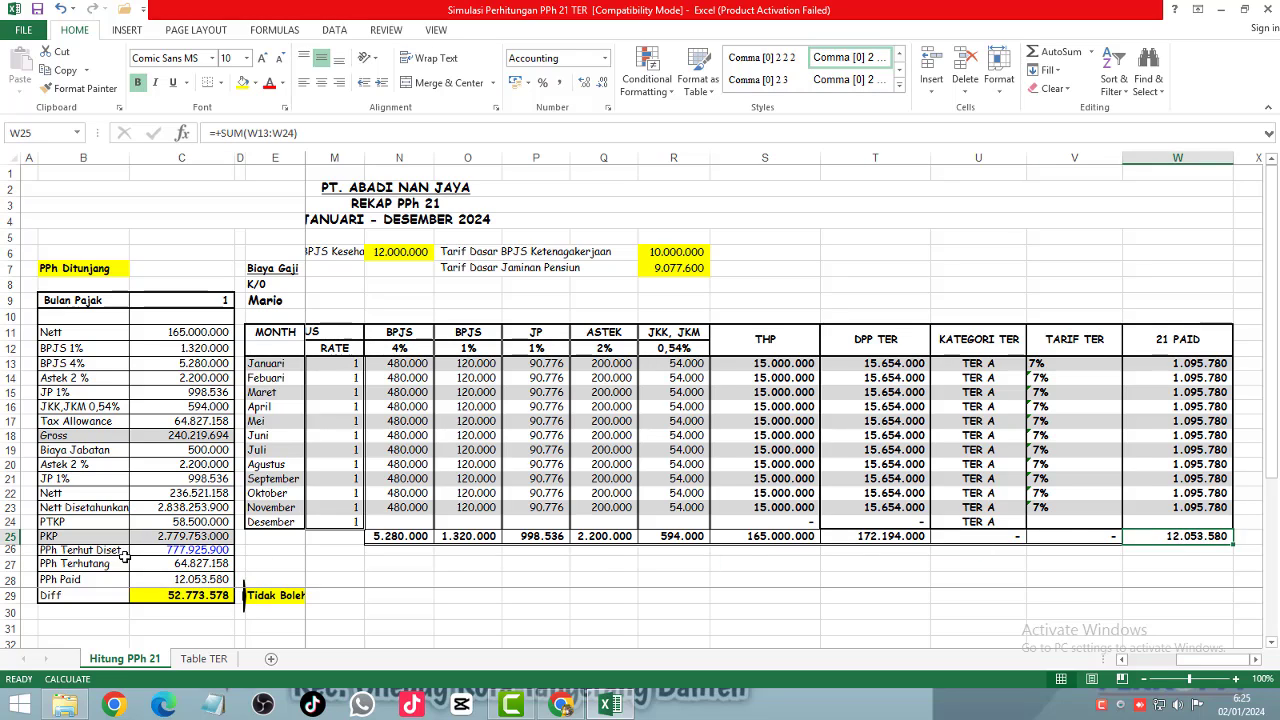
{"action": "left_click", "coordinate": [182, 550]}
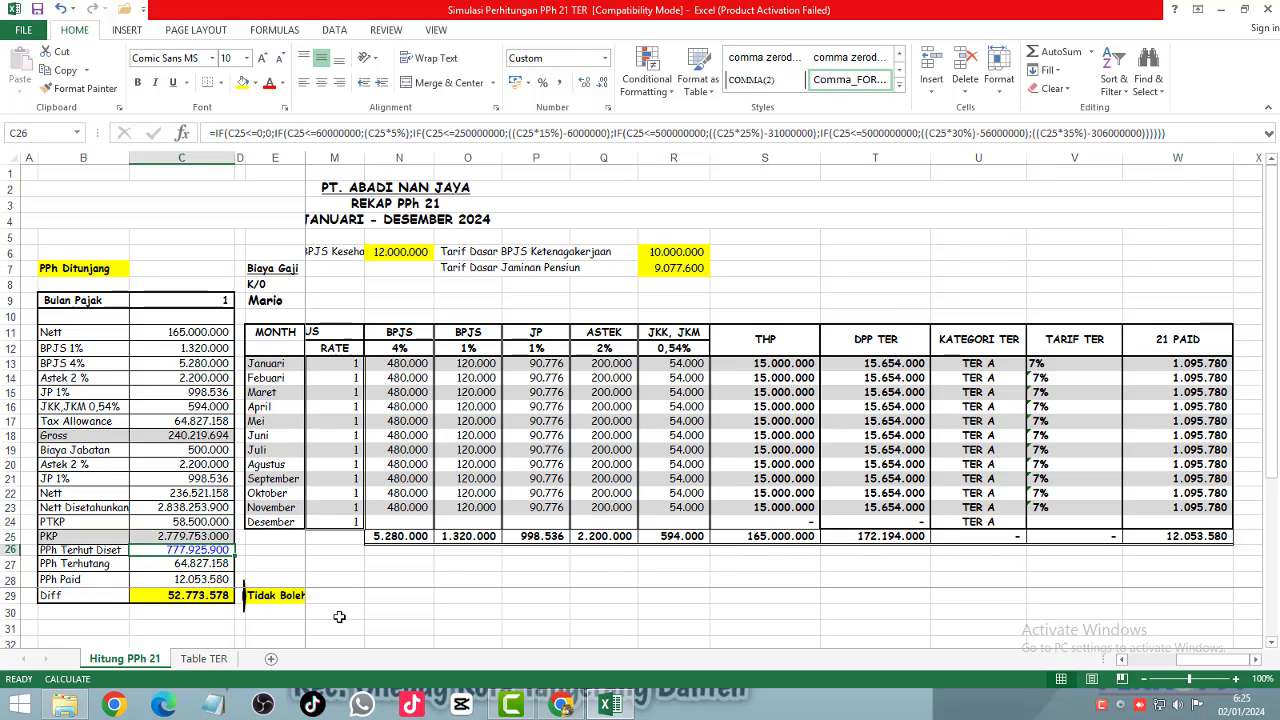
{"action": "key", "text": "shift+space"}
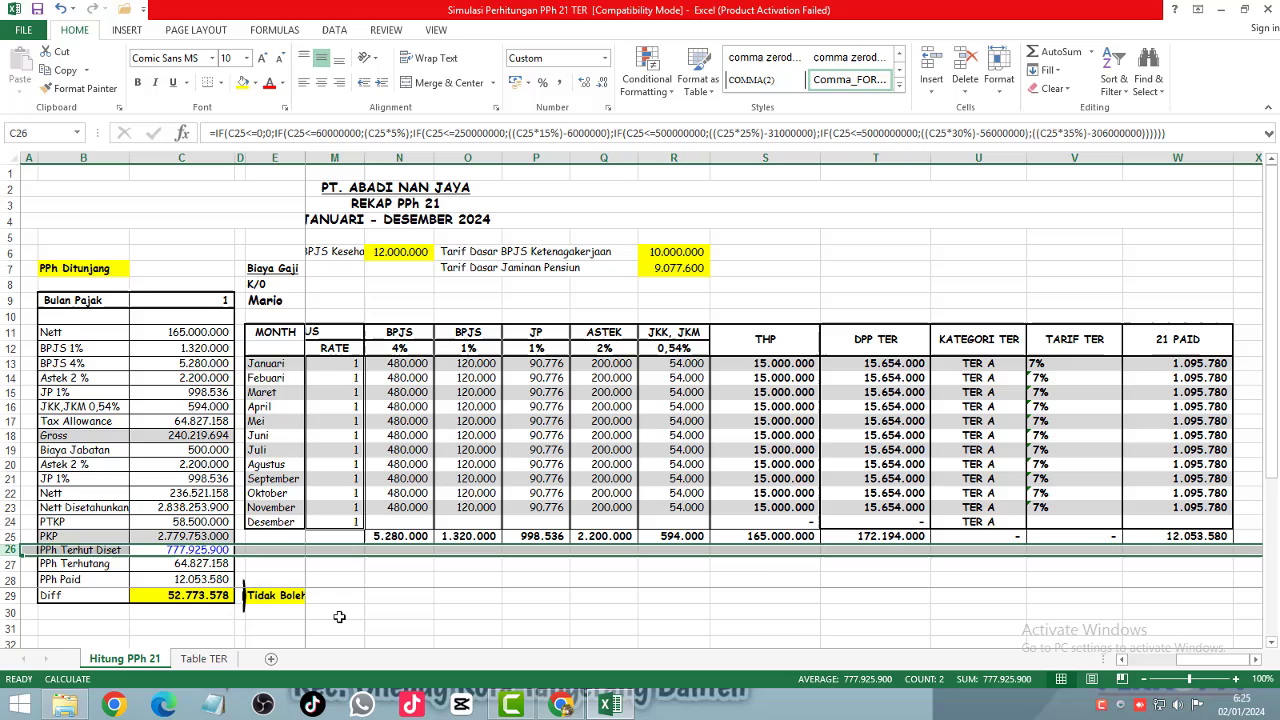
Step: Set the Bulan Pajak value in C9 to 2
{"action": "left_click", "coordinate": [215, 301]}
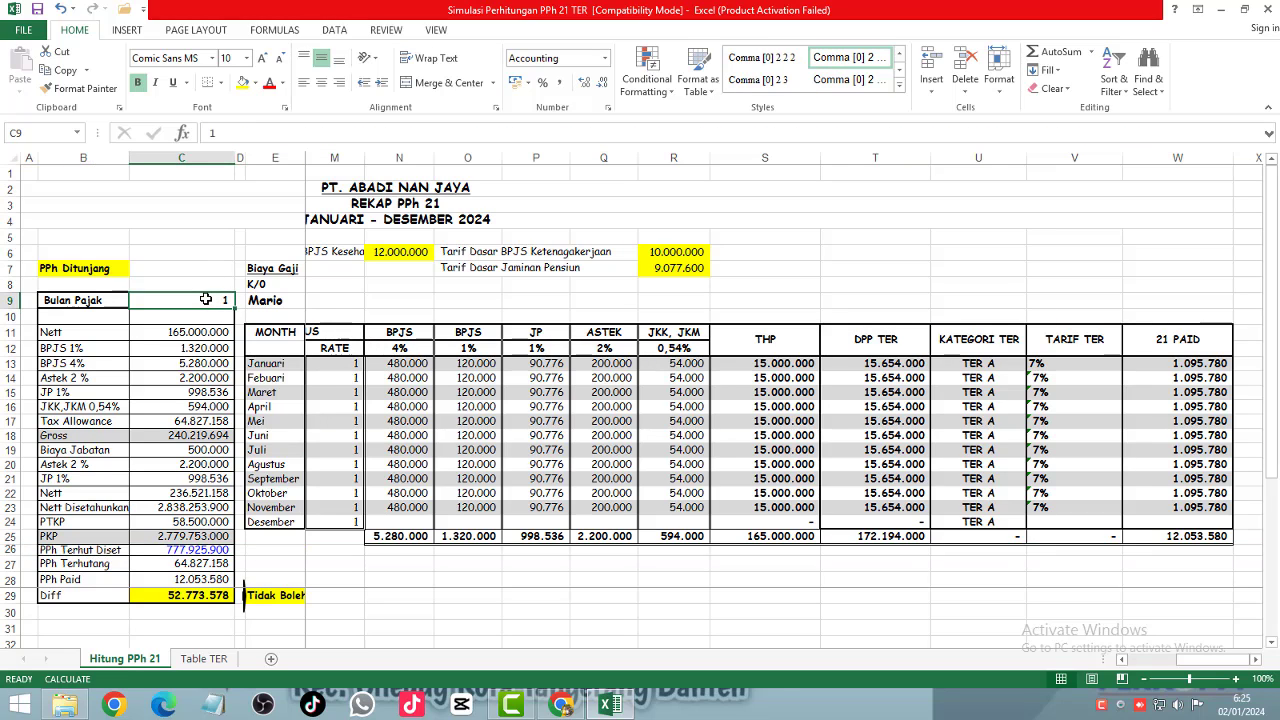
{"action": "type", "text": "2"}
{"action": "key", "text": "Return"}
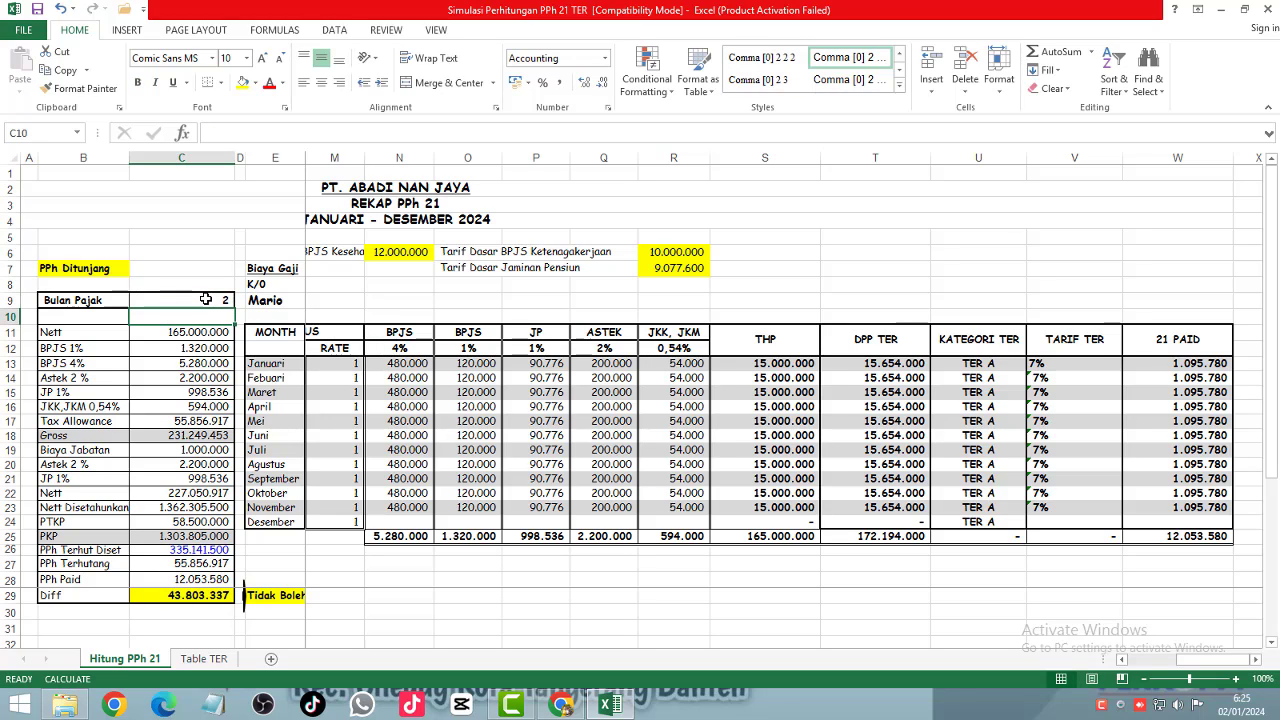
Step: Set the Bulan Pajak value in C9 to 12
{"action": "key", "text": "Up"}
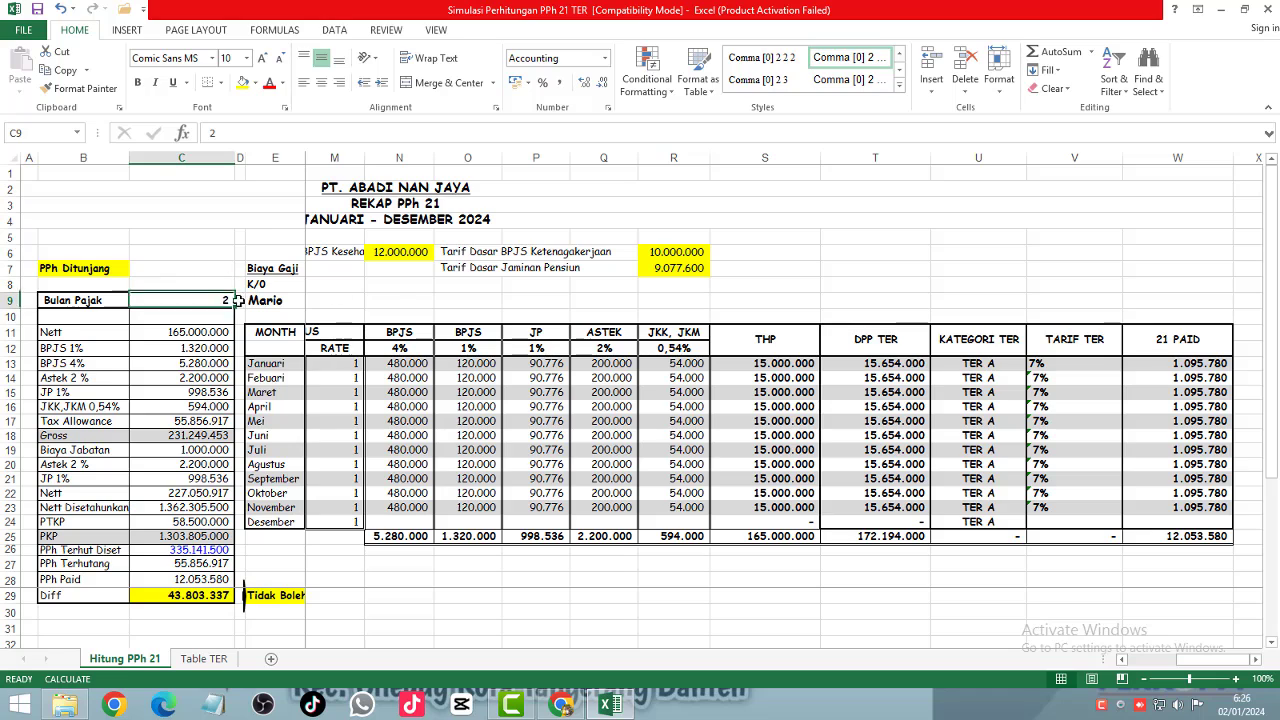
{"action": "type", "text": "12"}
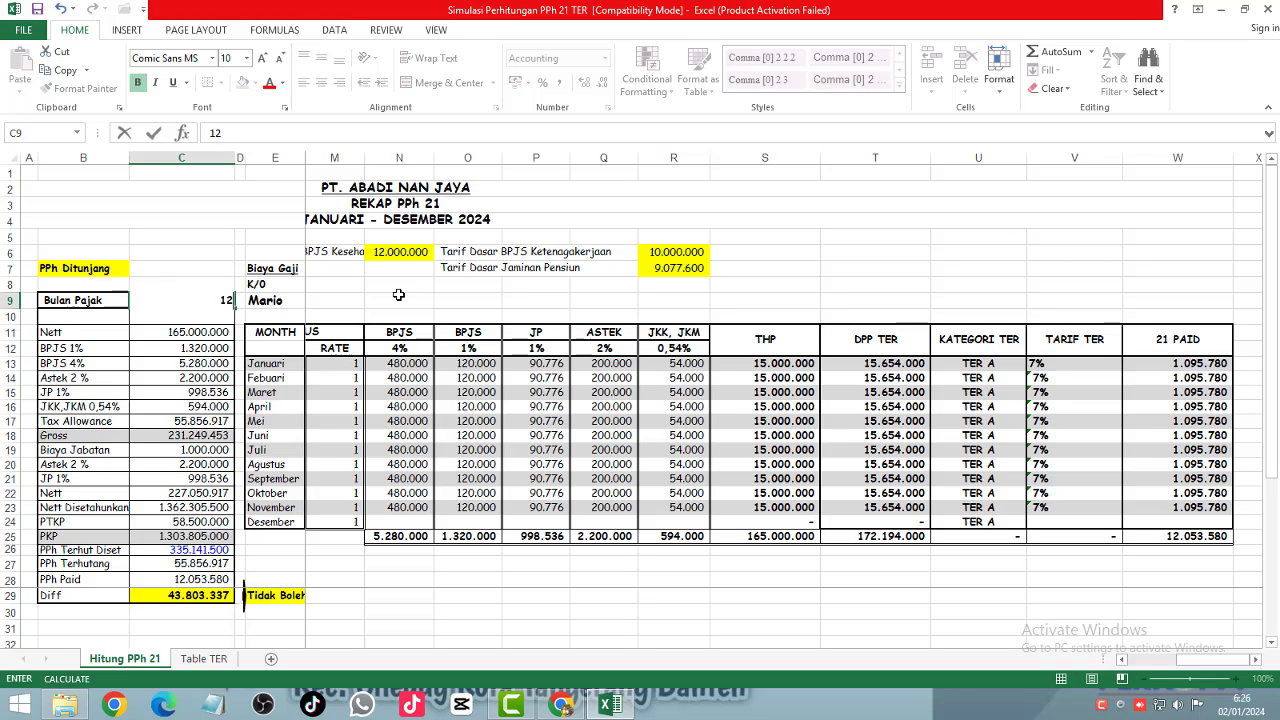
{"action": "key", "text": "Return"}
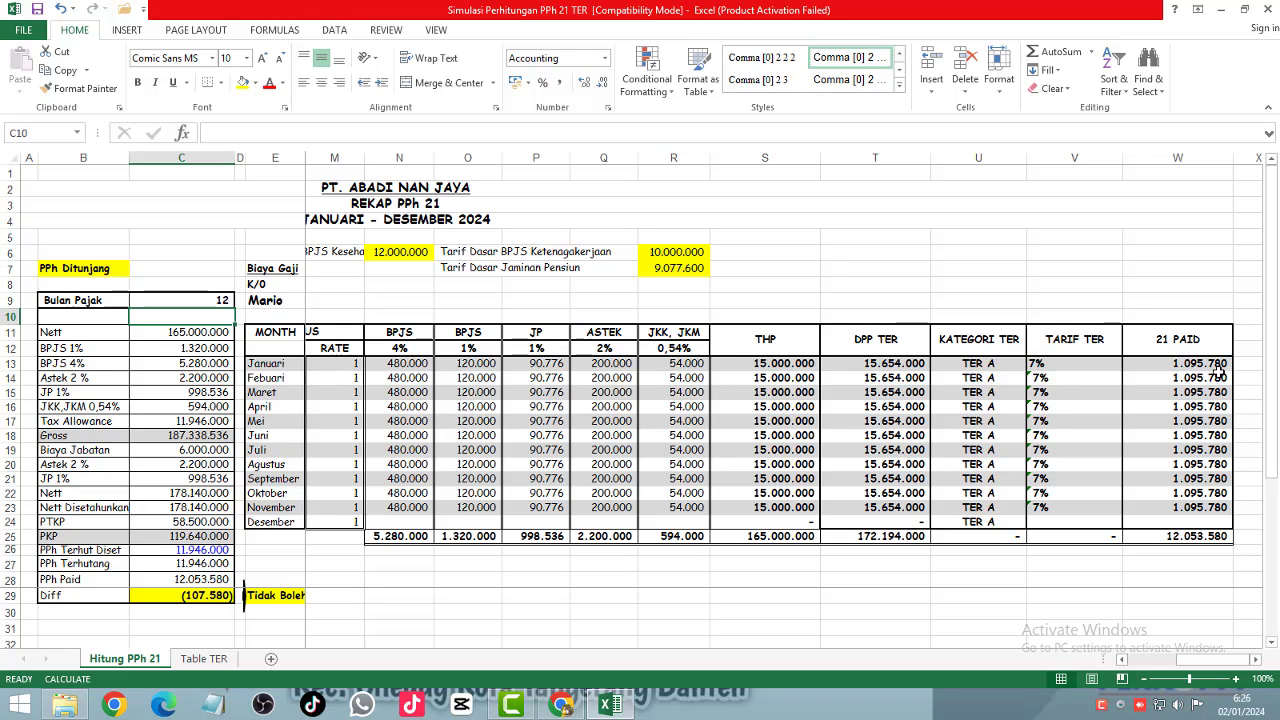
Step: Try a Bulan Pajak value of 1 in C9 and restore it to 12
{"action": "left_click", "coordinate": [219, 300]}
{"action": "key", "text": "BackSpace"}
{"action": "key", "text": "Return"}
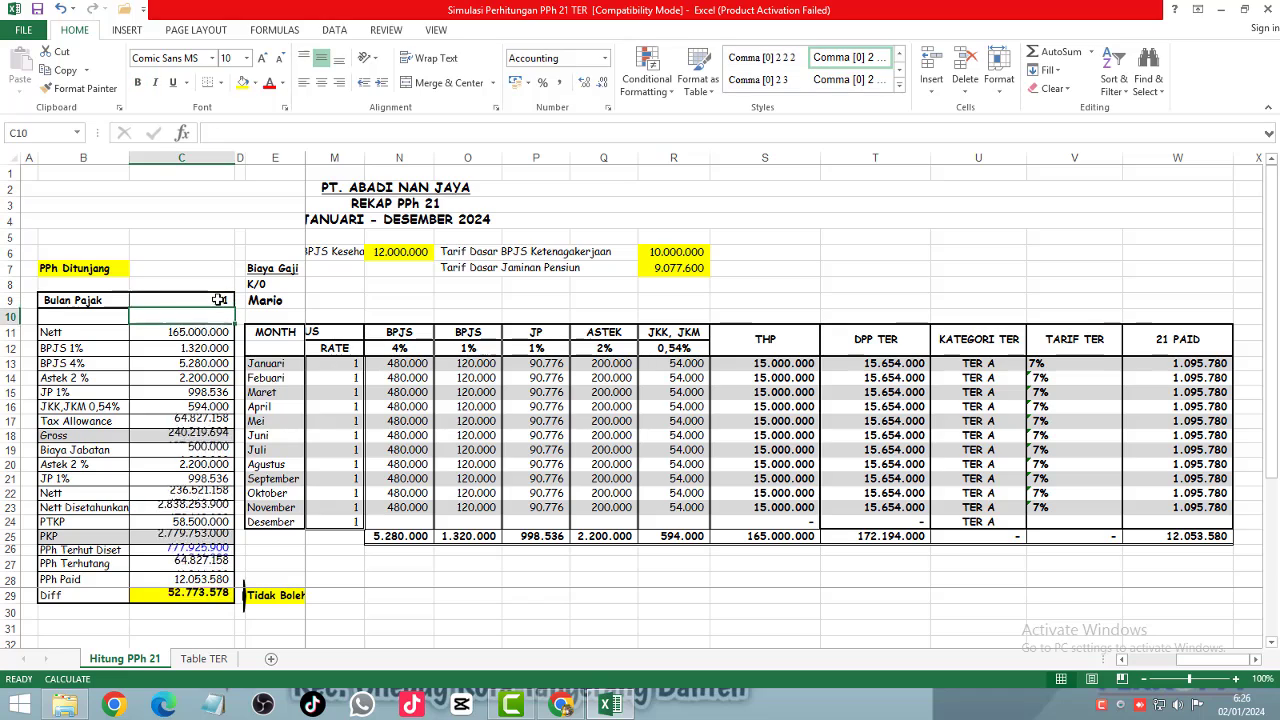
{"action": "left_click", "coordinate": [219, 300]}
{"action": "type", "text": "1"}
{"action": "key", "text": "Return"}
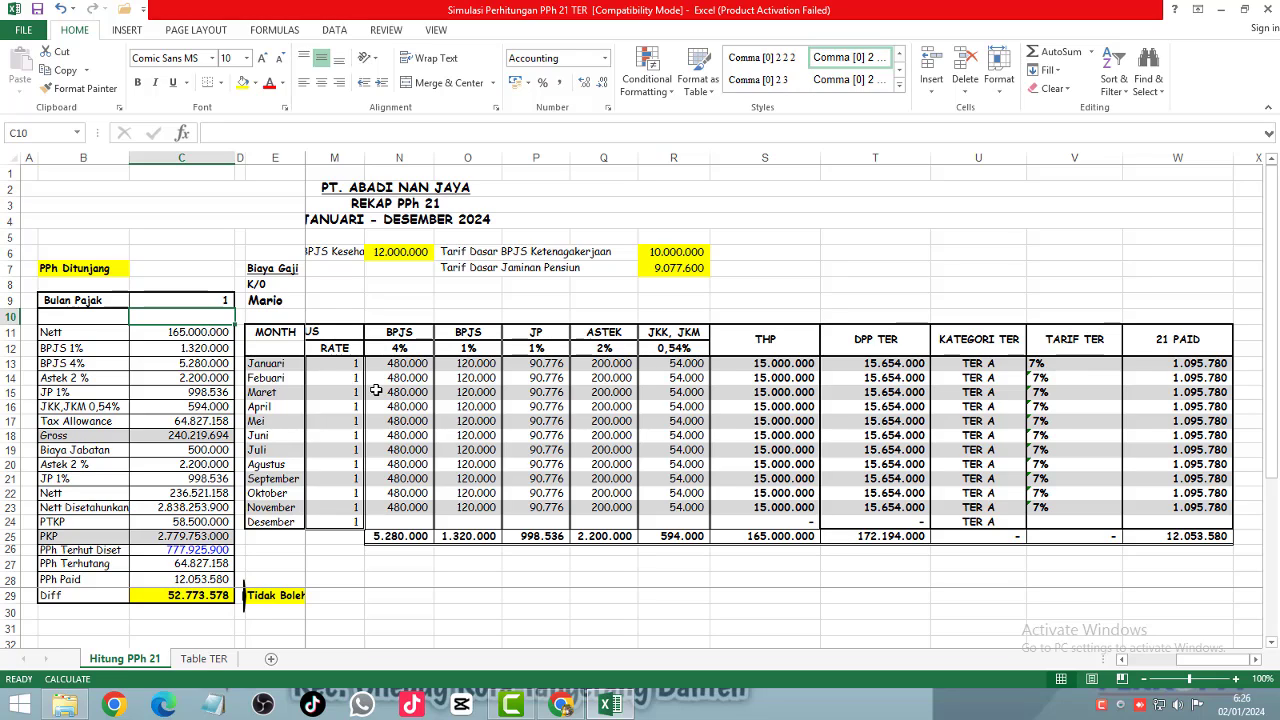
{"action": "left_click", "coordinate": [224, 299]}
{"action": "type", "text": "12"}
{"action": "key", "text": "Return"}
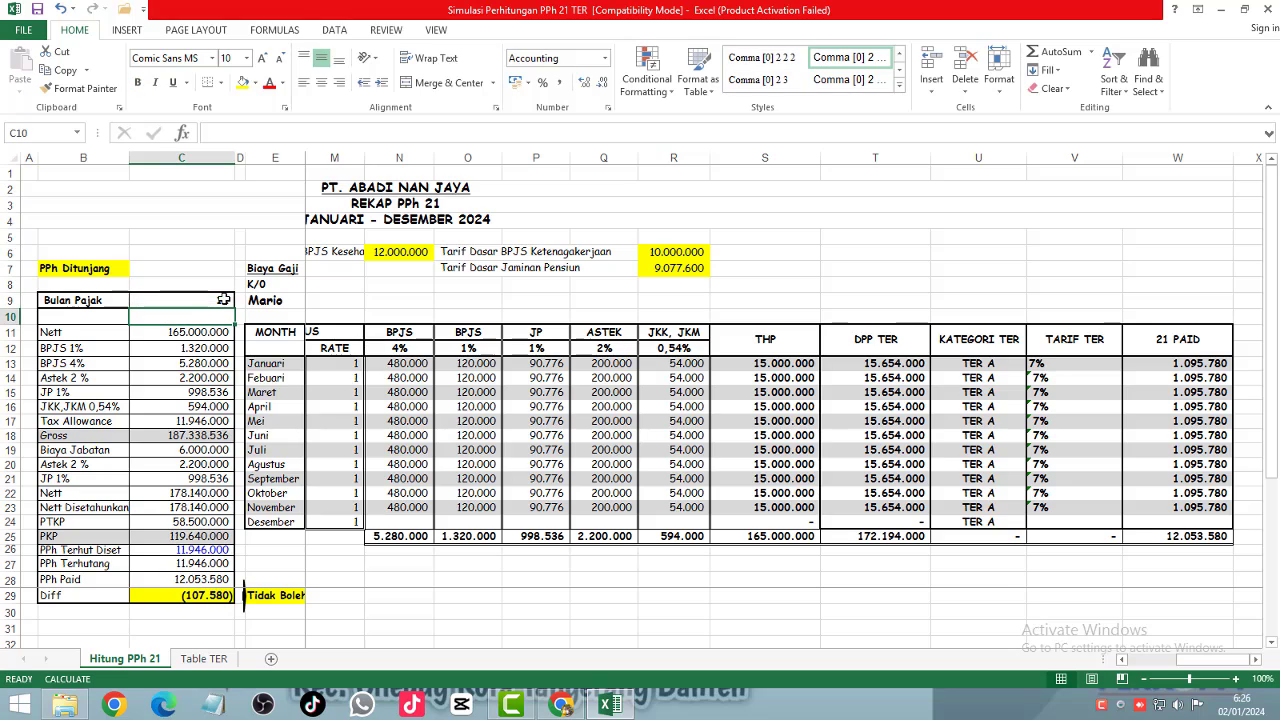
Step: Copy the November salary of 10.000.000 from F23 into the December cell F24 as values only
{"action": "left_click", "coordinate": [370, 562]}
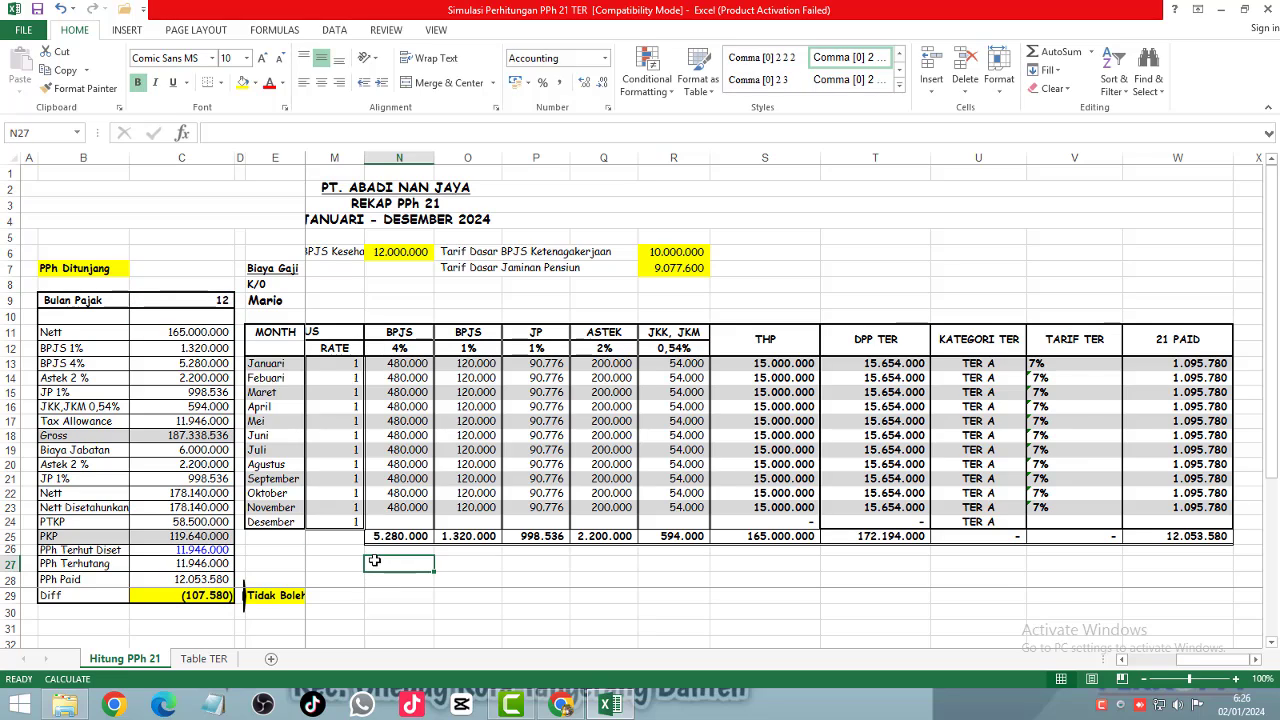
{"action": "key", "text": "Left"}
{"action": "key", "text": "Left"}
{"action": "key", "text": "Left"}
{"action": "key", "text": "Left"}
{"action": "key", "text": "Left"}
{"action": "key", "text": "Left"}
{"action": "key", "text": "Left"}
{"action": "key", "text": "Left"}
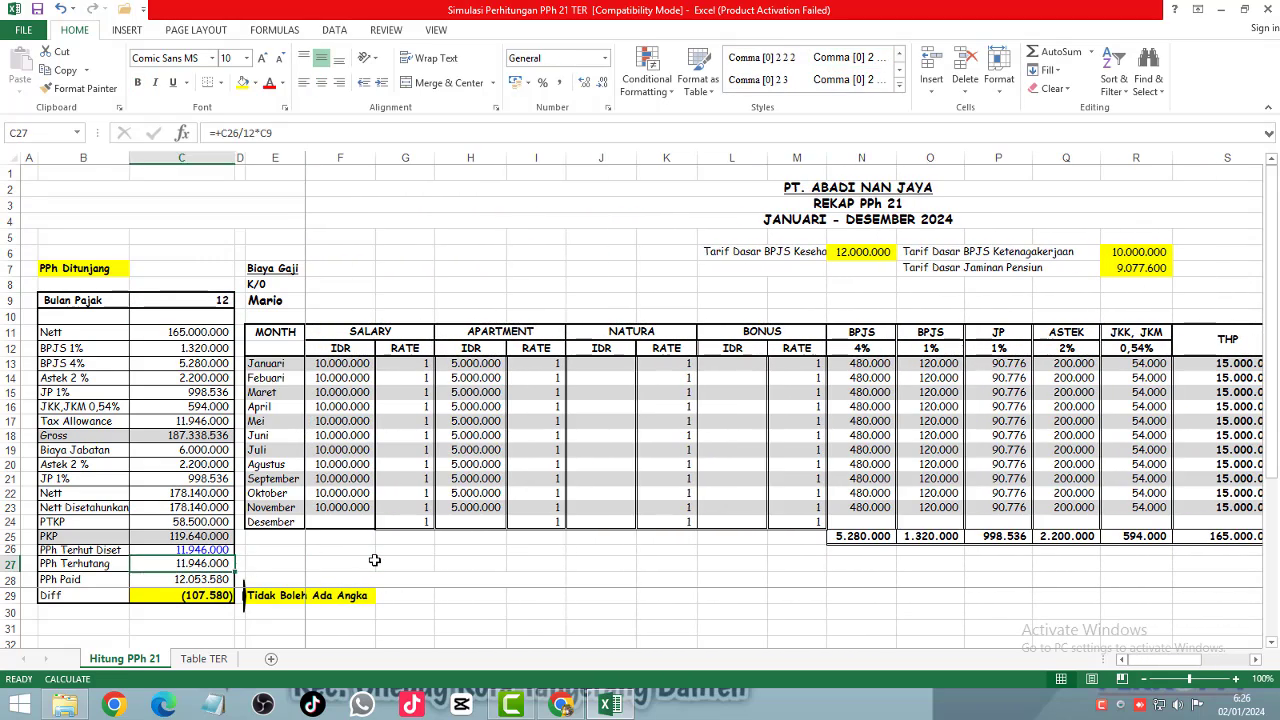
{"action": "key", "text": "Up"}
{"action": "key", "text": "Up"}
{"action": "key", "text": "Up"}
{"action": "key", "text": "Up"}
{"action": "key", "text": "ctrl+c"}
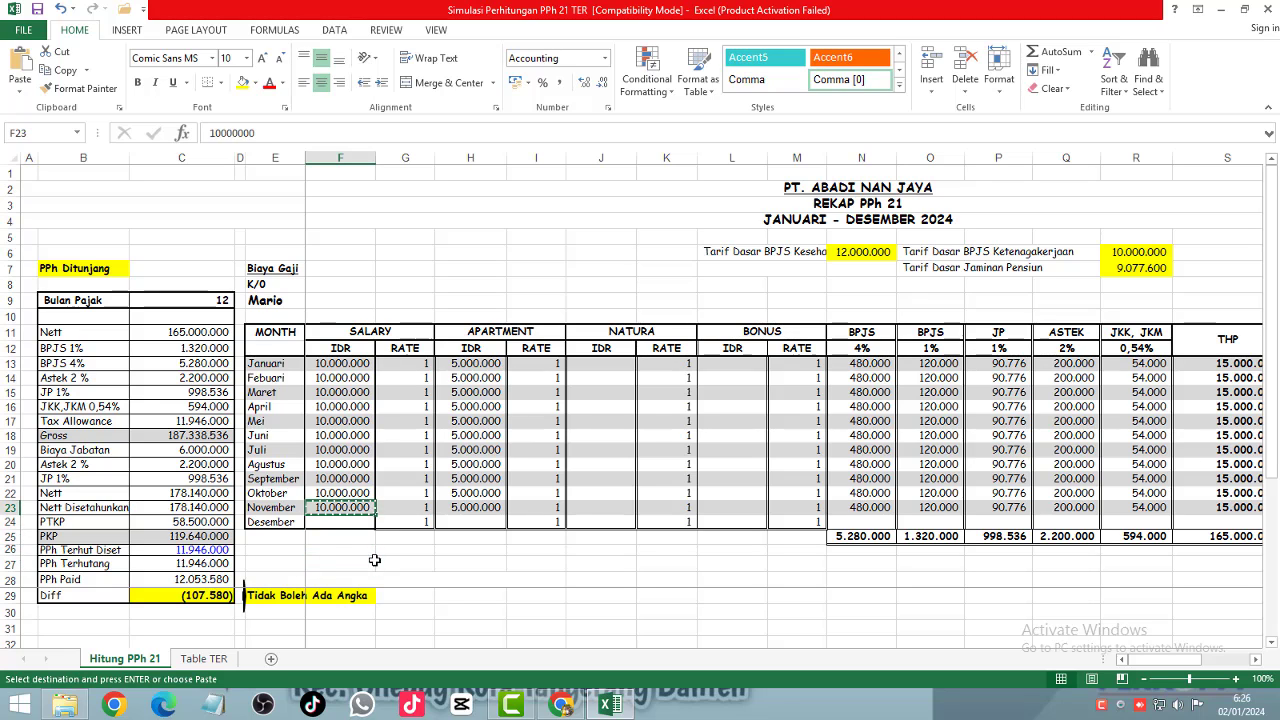
{"action": "key", "text": "Down"}
{"action": "key", "text": "ctrl+alt+v"}
{"action": "key", "text": "Down"}
{"action": "key", "text": "Down"}
{"action": "key", "text": "Return"}
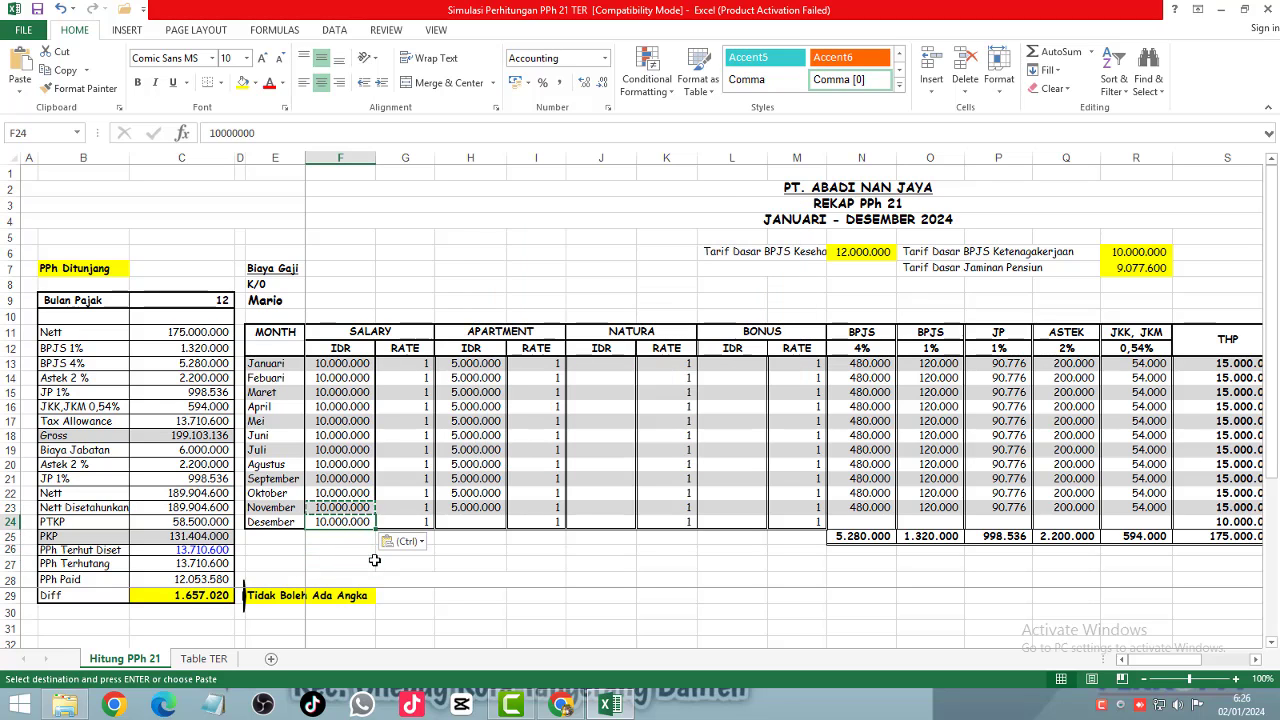
Step: Copy the November apartment allowance of 5.000.000 from H23 into the December cell H24 as values only
{"action": "key", "text": "Right"}
{"action": "key", "text": "Right"}
{"action": "key", "text": "Up"}
{"action": "key", "text": "ctrl+c"}
{"action": "key", "text": "Down"}
{"action": "key", "text": "ctrl+alt+v"}
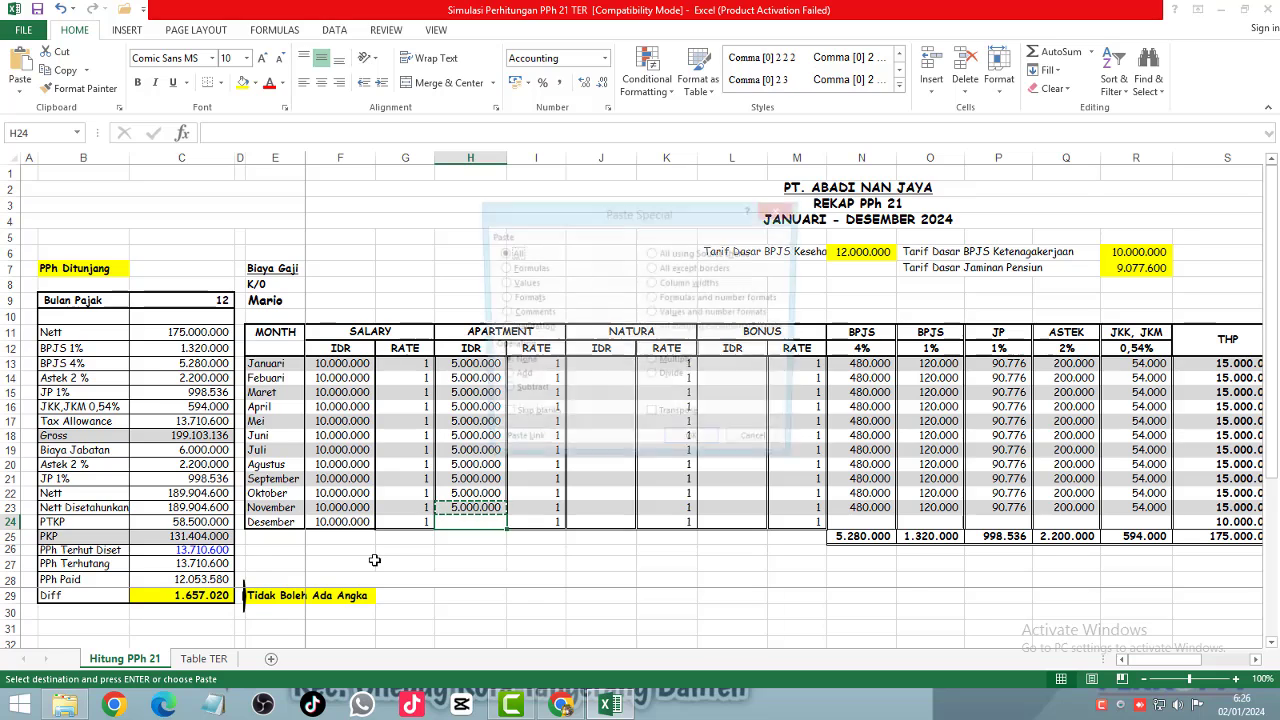
{"action": "key", "text": "Down"}
{"action": "key", "text": "Down"}
{"action": "key", "text": "Return"}
Step: Copy the November BPJS, JP, ASTEK and JKK, JKM amounts in N23:R23 into the December row N24:R24 as values only
{"action": "key", "text": "Up"}
{"action": "key", "text": "Right"}
{"action": "key", "text": "Right"}
{"action": "key", "text": "Right"}
{"action": "key", "text": "Right"}
{"action": "key", "text": "Right"}
{"action": "key", "text": "Right"}
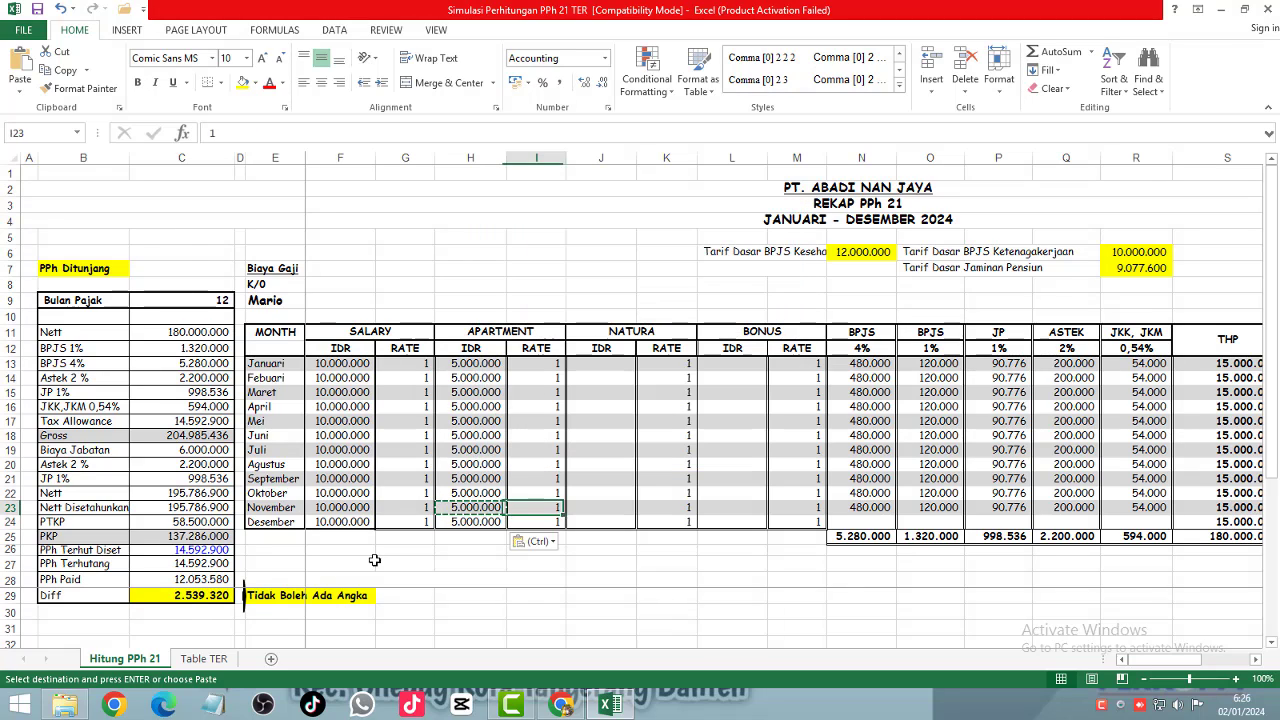
{"action": "key", "text": "shift+Right"}
{"action": "key", "text": "shift+Right"}
{"action": "key", "text": "shift+Right"}
{"action": "key", "text": "shift+Right"}
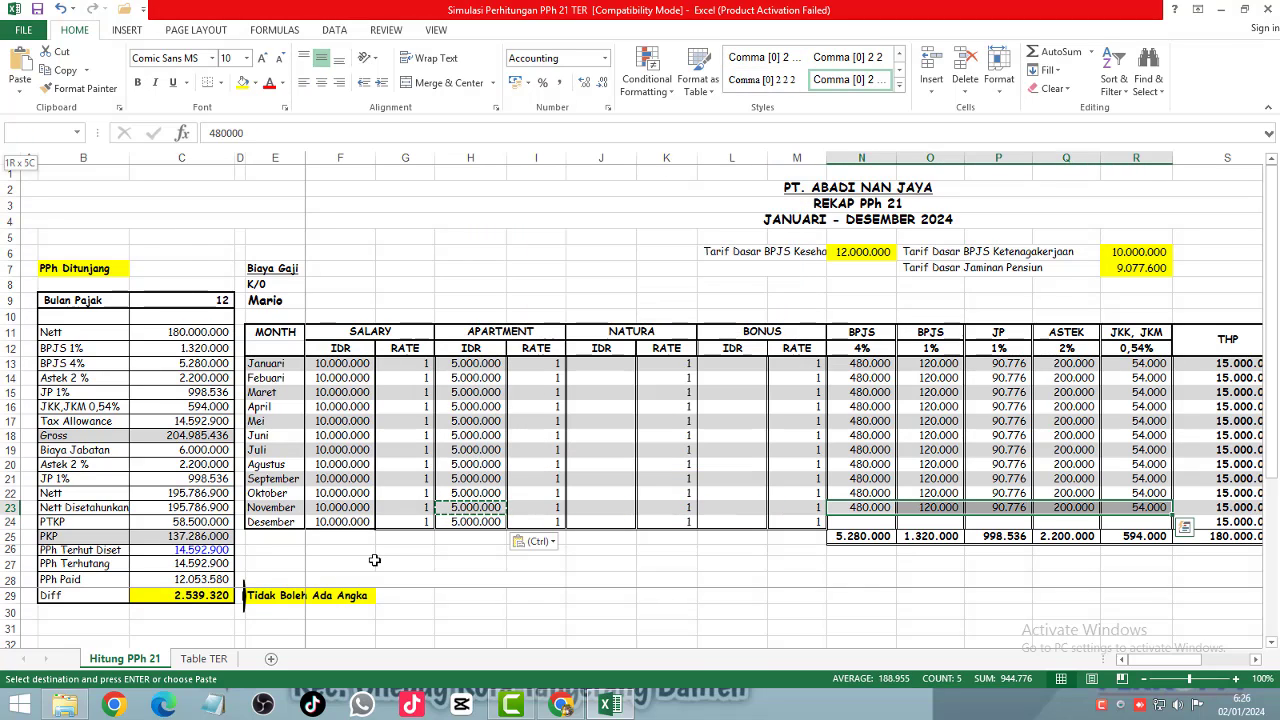
{"action": "key", "text": "ctrl+c"}
{"action": "key", "text": "Down"}
{"action": "key", "text": "ctrl+alt+v"}
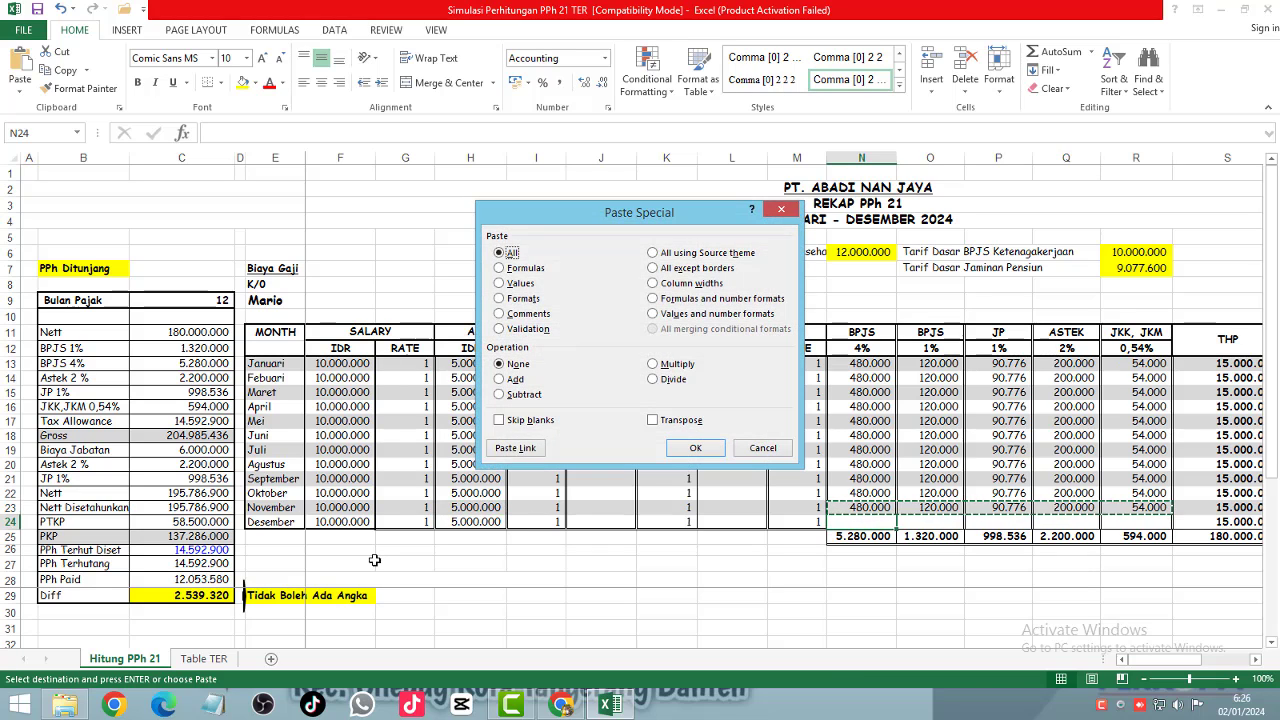
{"action": "key", "text": "Down"}
{"action": "key", "text": "Down"}
{"action": "key", "text": "Return"}
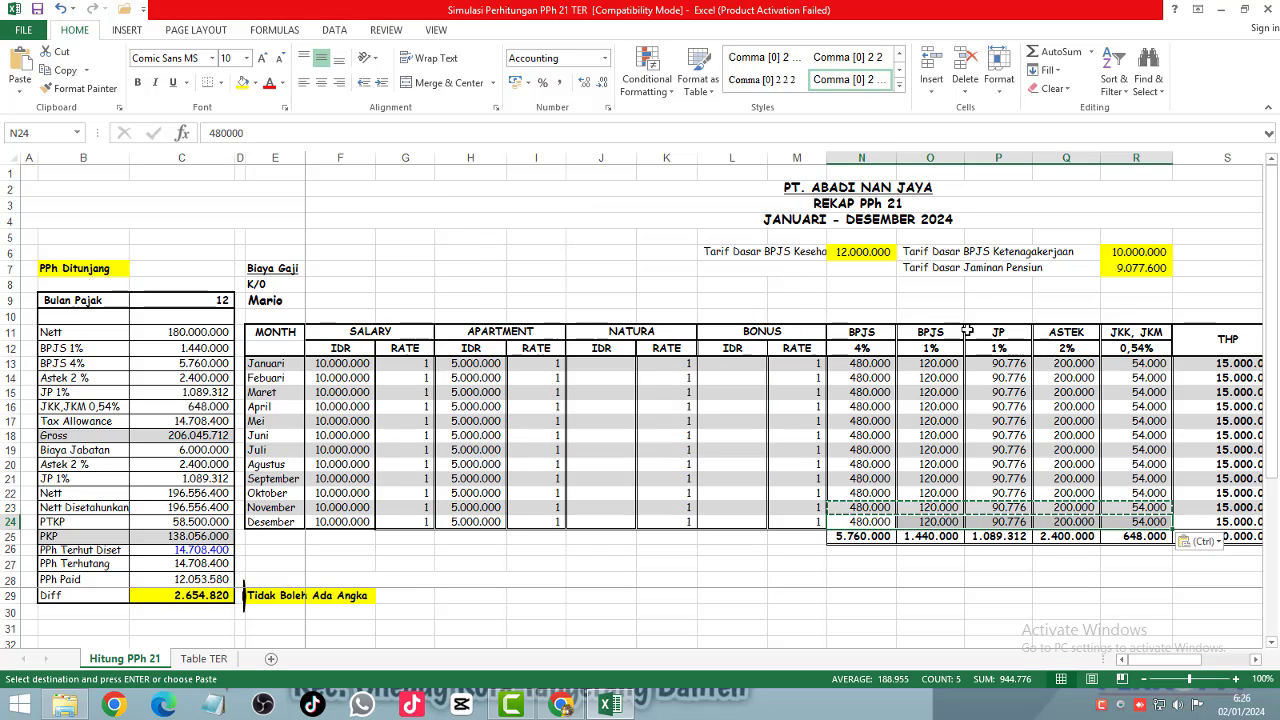
Step: Examine the THP and DPP TER columns of the monthly recap
{"action": "left_click", "coordinate": [1183, 470]}
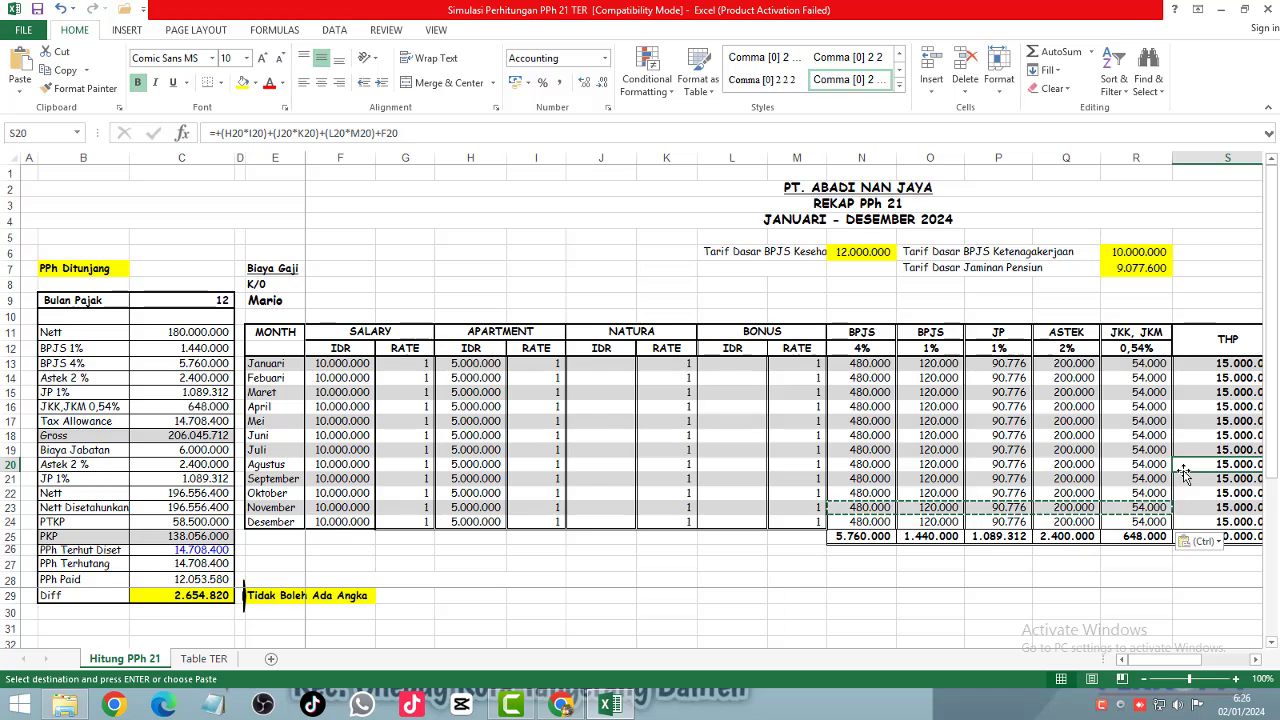
{"action": "key", "text": "Right"}
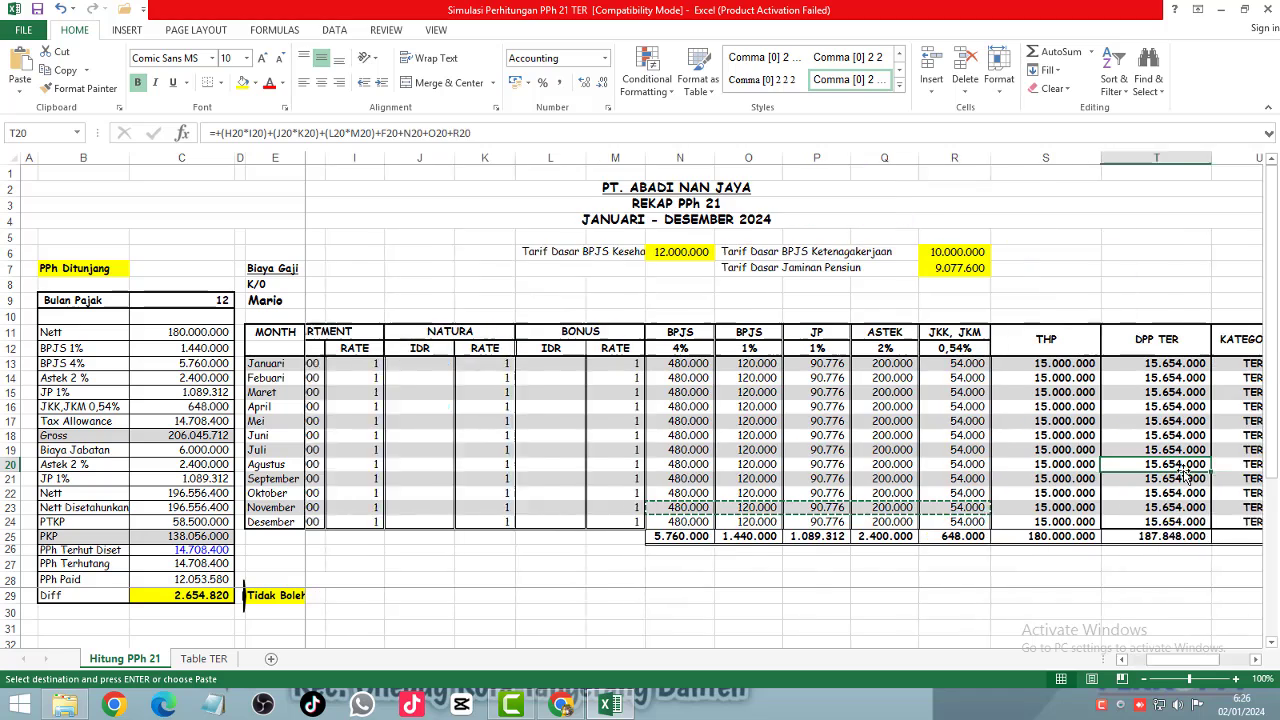